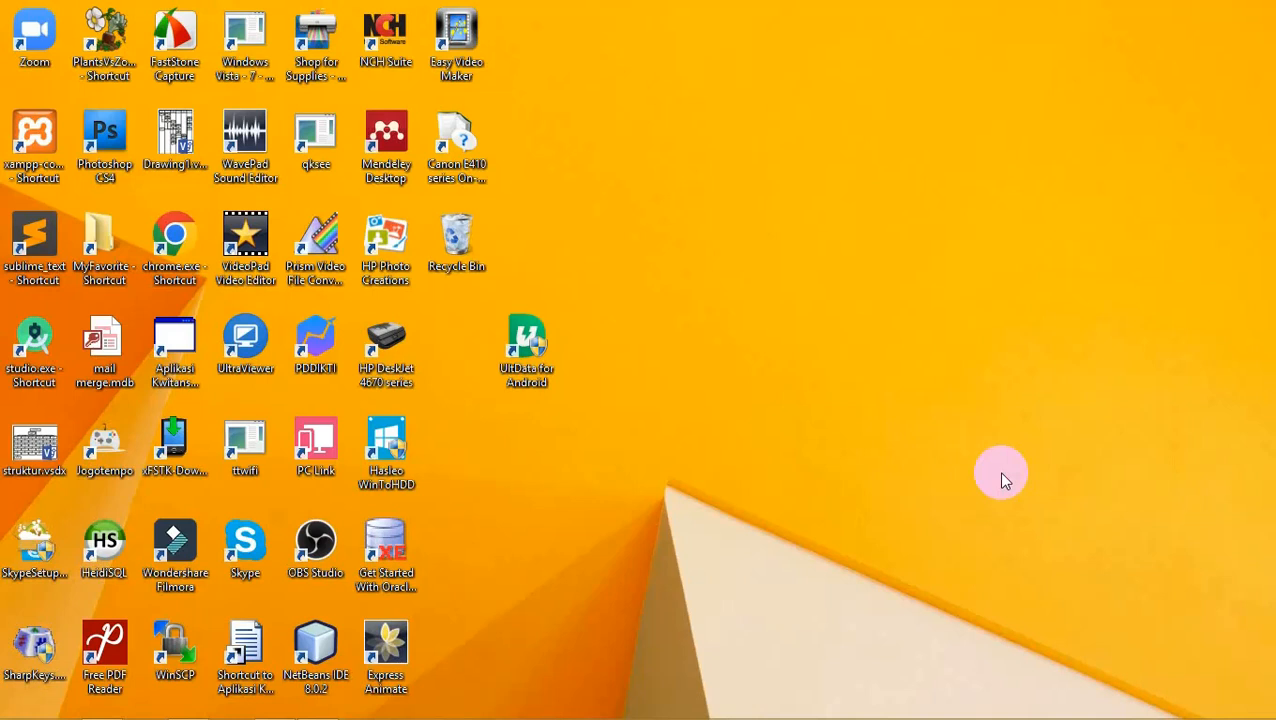
View Visio's start screen, and switch to the Word document CONTOH PEMBUATAN ERD DENGAN MICROSOFT VISIO.docx.
{"action": "mouse_move", "coordinate": [427, 712]}
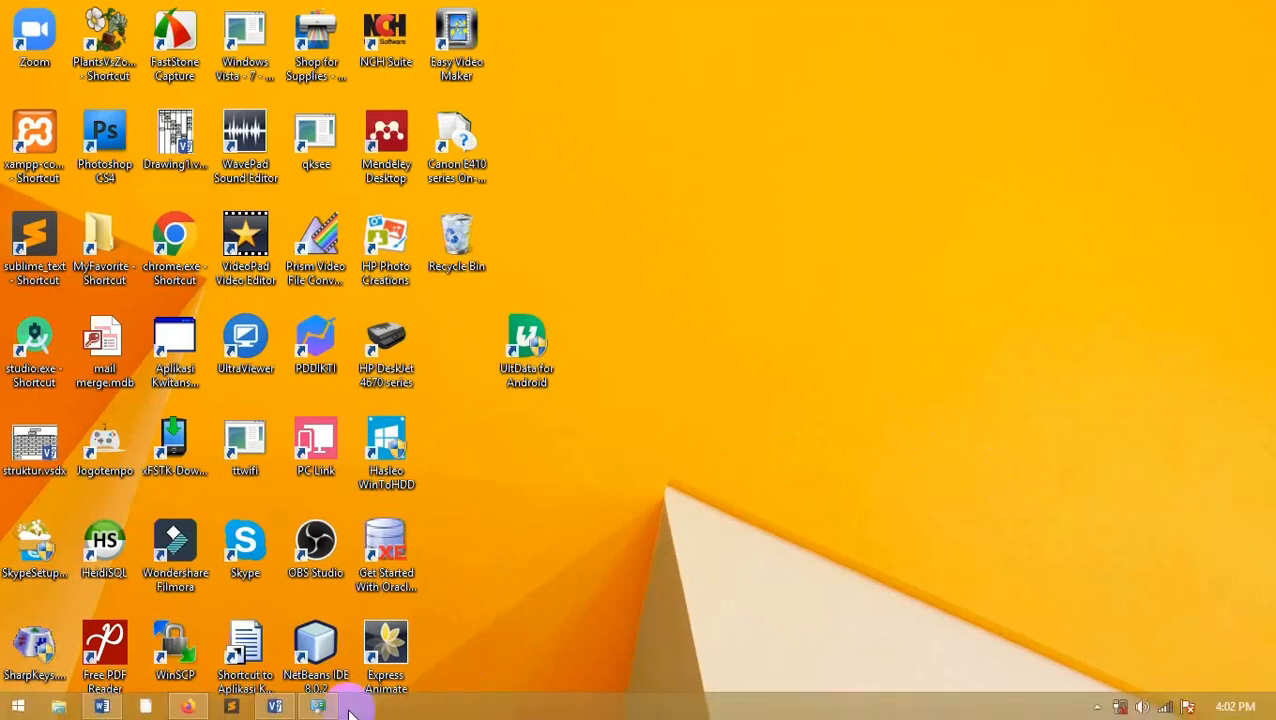
{"action": "left_click", "coordinate": [277, 709]}
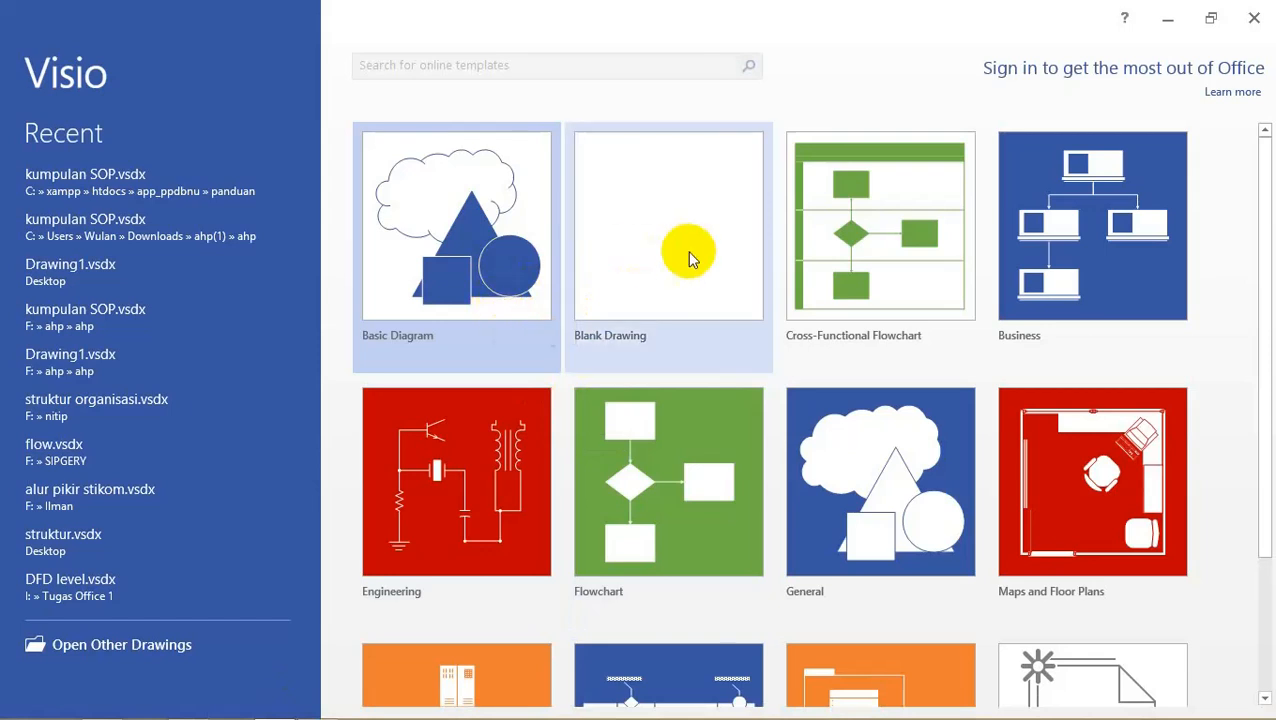
{"action": "mouse_move", "coordinate": [300, 712]}
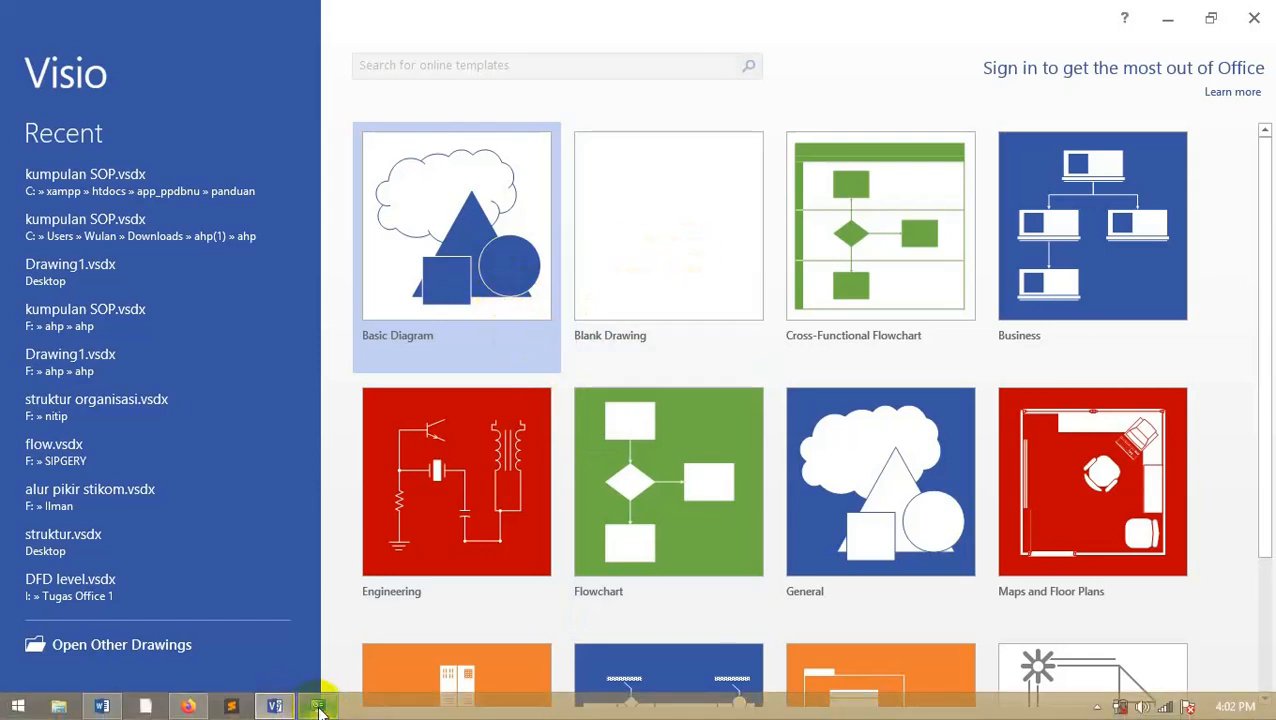
{"action": "left_click", "coordinate": [104, 706]}
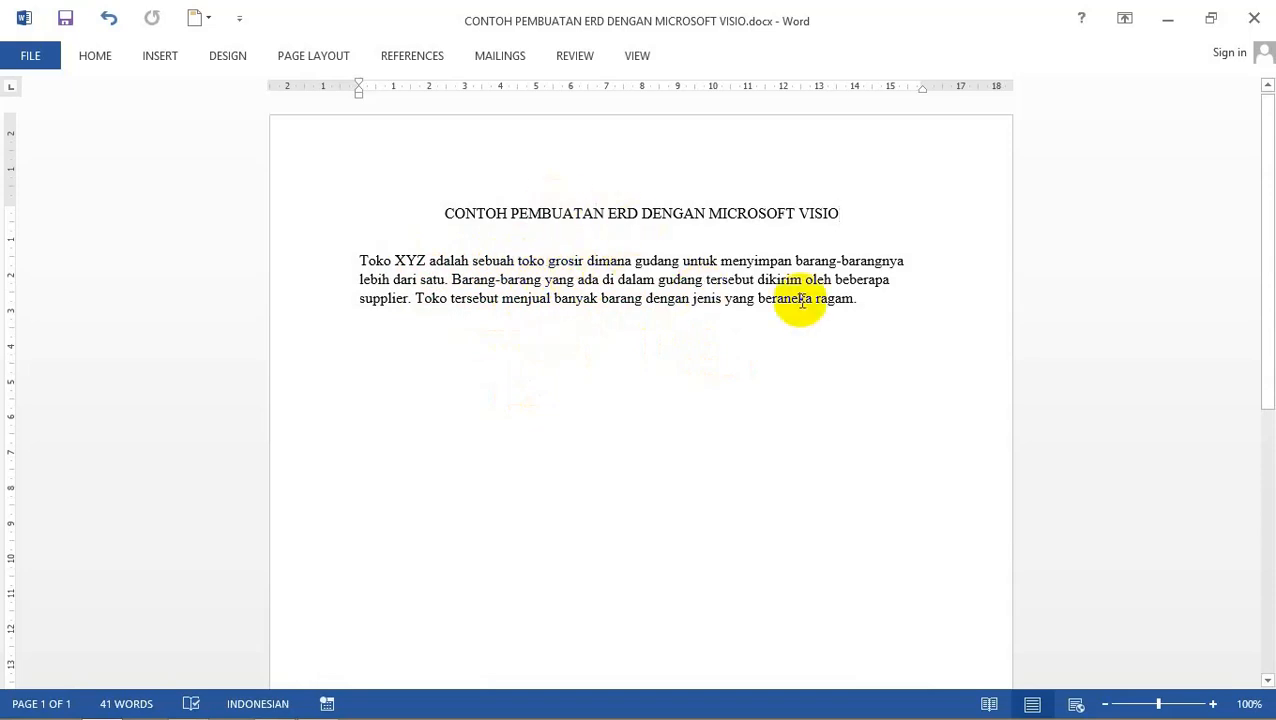
Start a numbered list below the store description paragraph with "ANALISA ENTITAS" as its first item.
{"action": "left_click", "coordinate": [855, 300]}
{"action": "key", "text": "Return"}
{"action": "key", "text": "Return"}
{"action": "type", "text": "1. "}
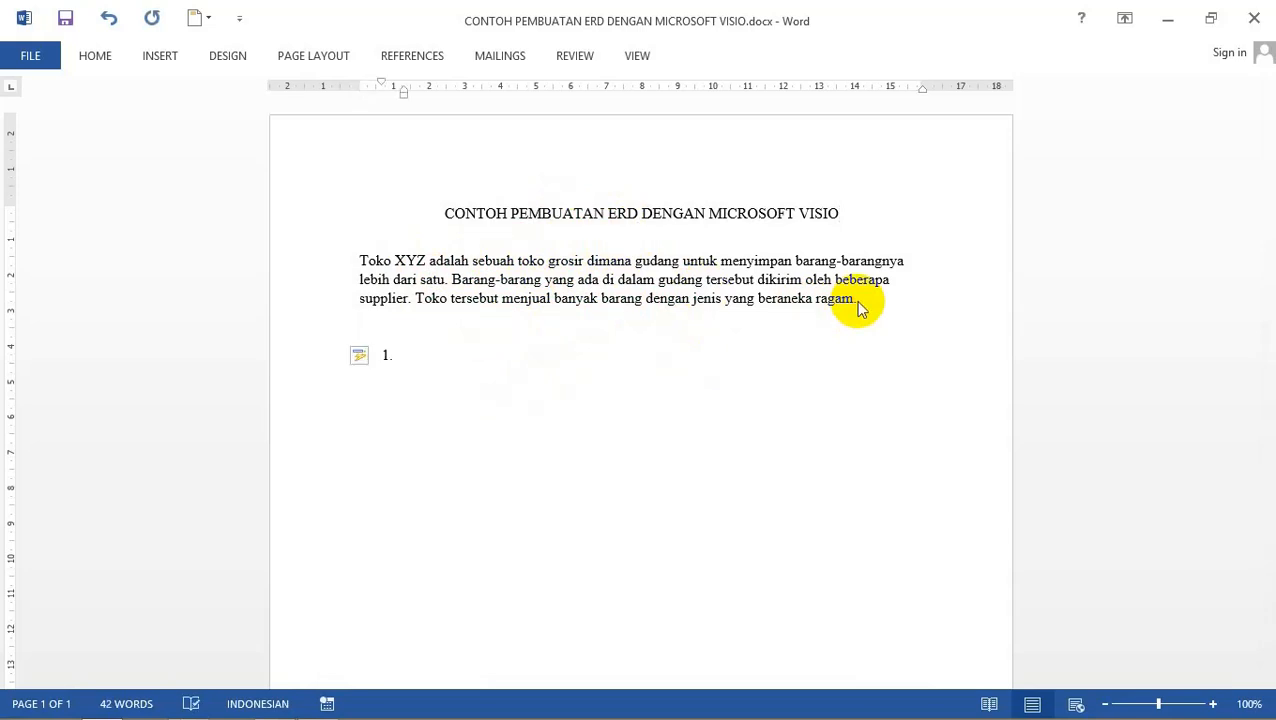
{"action": "type", "text": "ANALISA"}
{"action": "key", "text": "BackSpace"}
{"action": "key", "text": "BackSpace"}
{"action": "key", "text": "BackSpace"}
{"action": "key", "text": "BackSpace"}
{"action": "key", "text": "BackSpace"}
{"action": "key", "text": "BackSpace"}
{"action": "type", "text": "NALISA ENTITAS"}
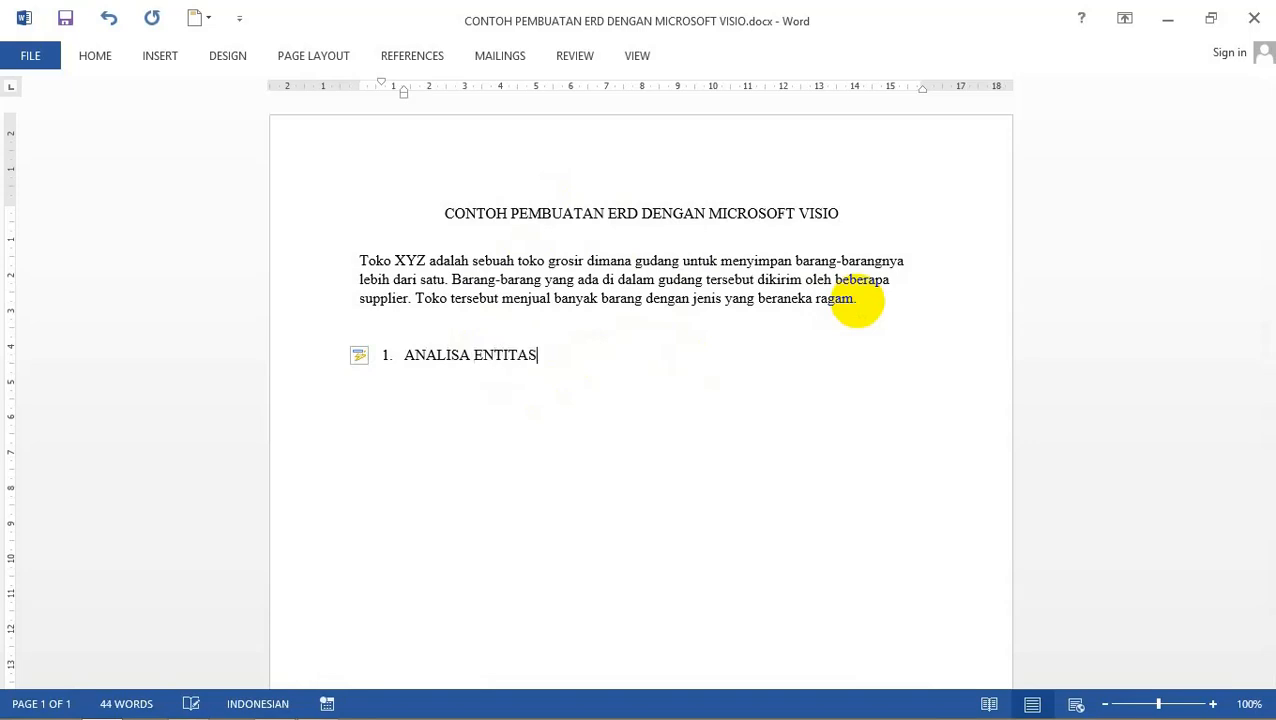
Add the numbered items "ANALISA ATRIBUT", "ANALISA HUBUNGAN/KARDINALITAS" and "ERD" to the list.
{"action": "key", "text": "Return"}
{"action": "type", "text": "ANALISA ATRIBUT"}
{"action": "key", "text": "Return"}
{"action": "type", "text": "ANALISA HUBUNGAN"}
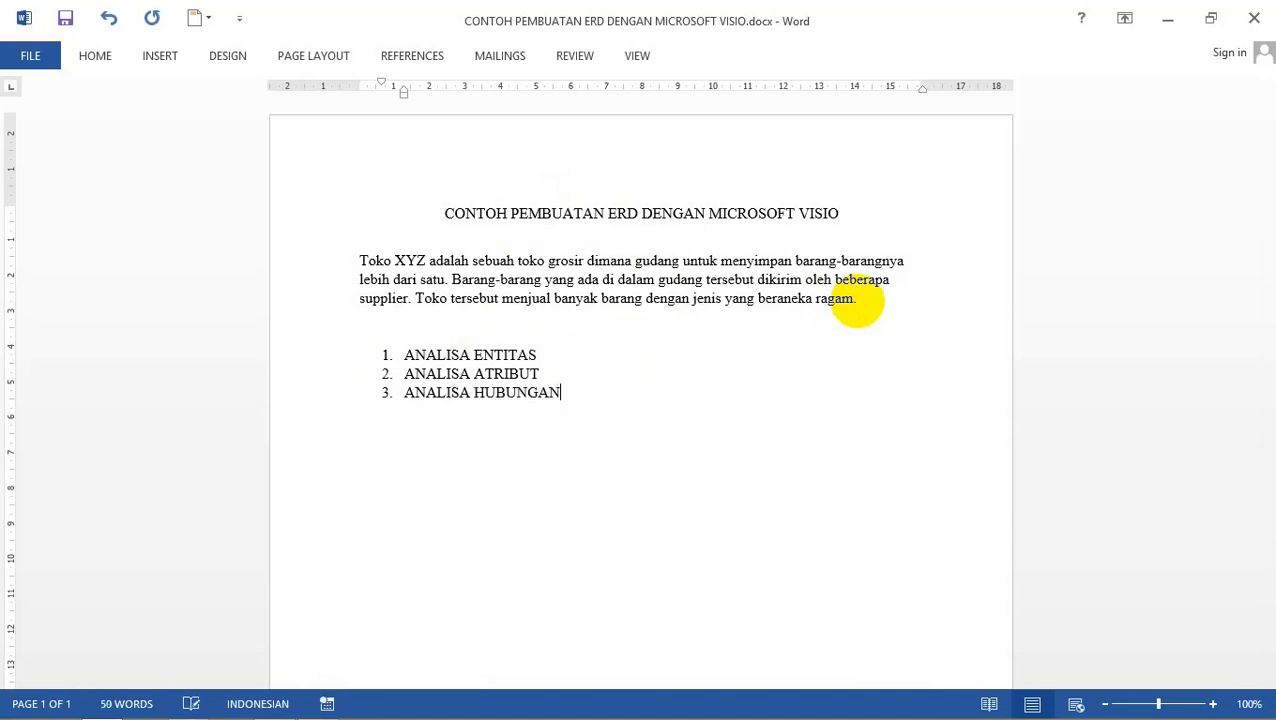
{"action": "type", "text": "/KARDINALITAS"}
{"action": "key", "text": "Return"}
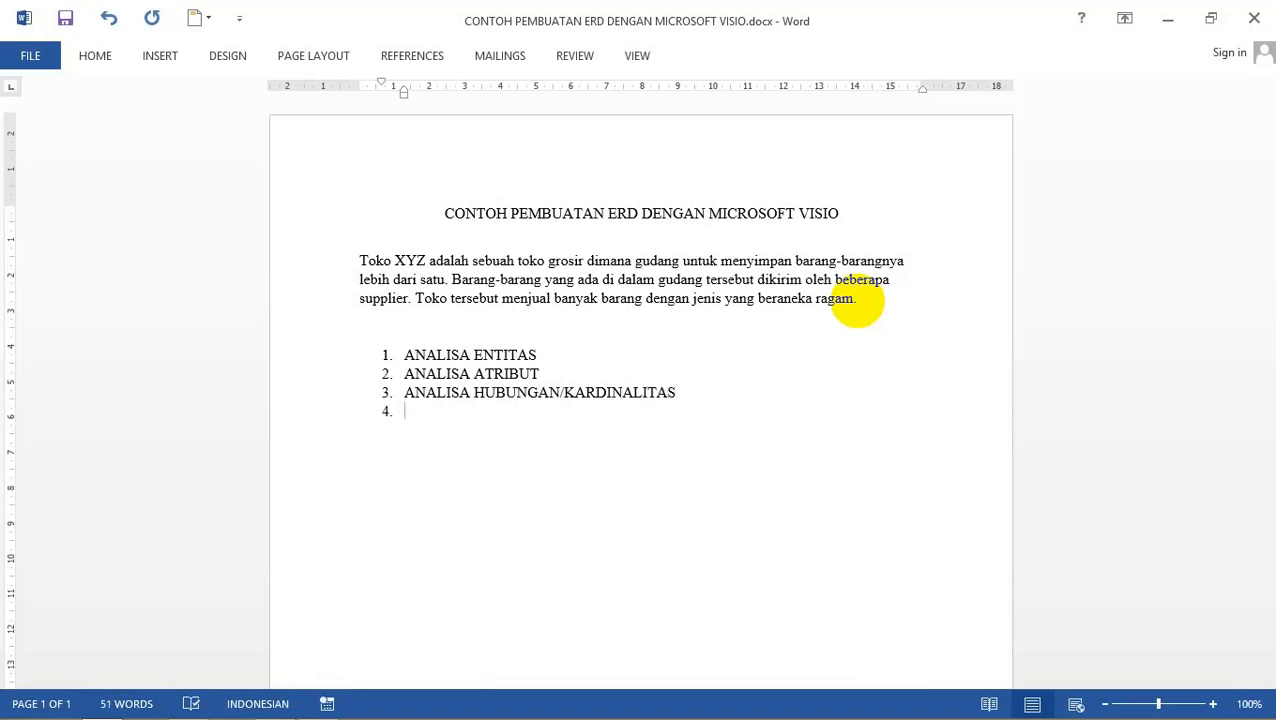
{"action": "type", "text": "ERD"}
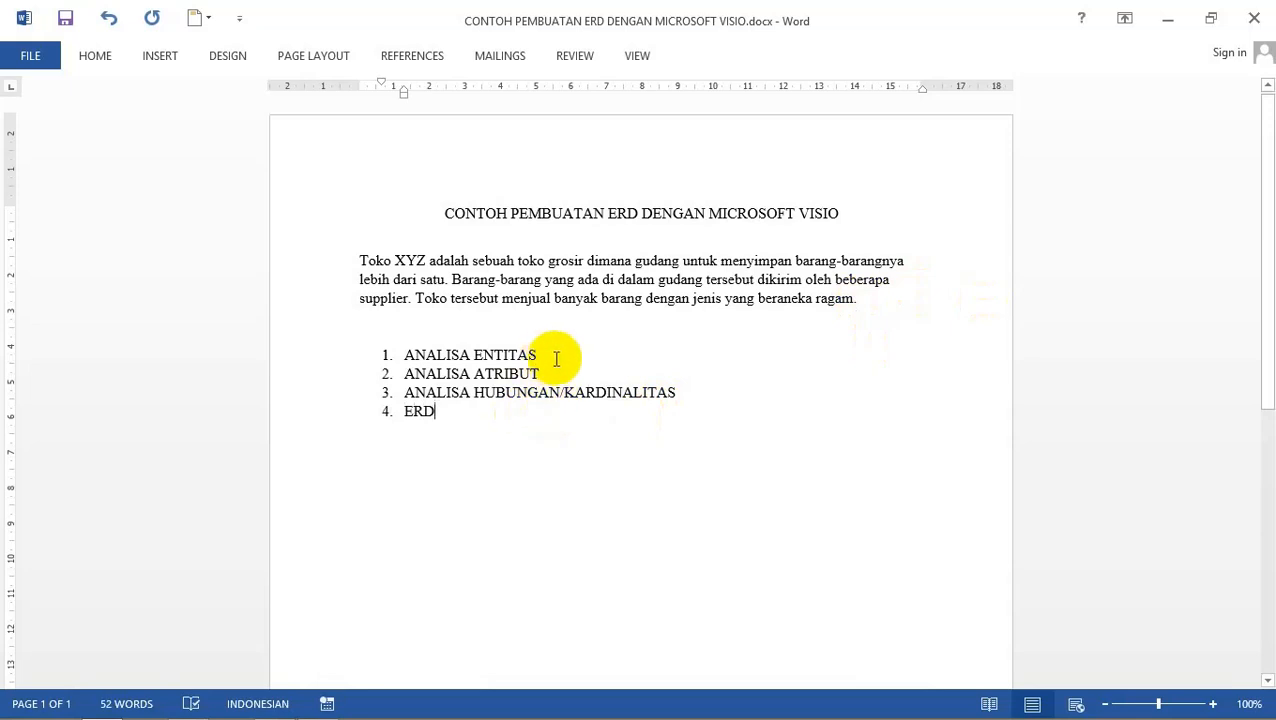
Try to add an uppercase-lettered sub-item "A. TOKO" under ANALISA ENTITAS, and undo it.
{"action": "left_click_drag", "start_coordinate": [362, 263], "coordinate": [857, 302]}
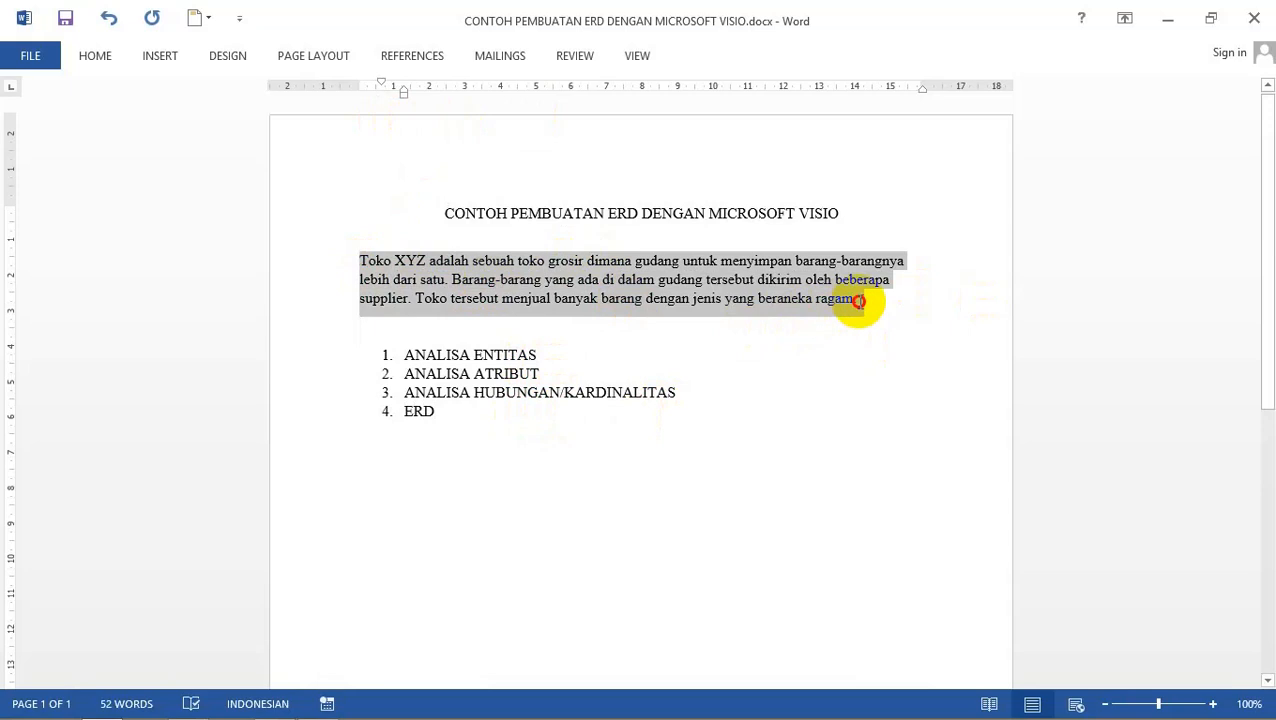
{"action": "left_click", "coordinate": [545, 356]}
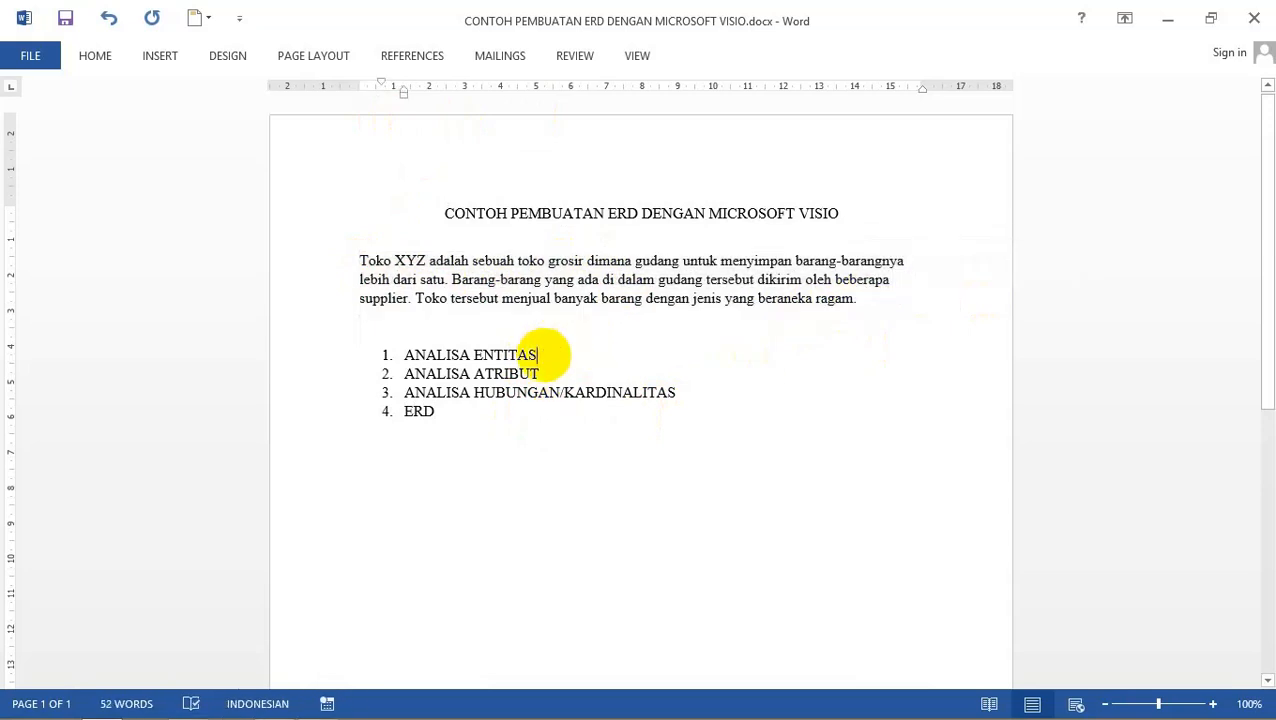
{"action": "key", "text": "Return"}
{"action": "key", "text": "BackSpace"}
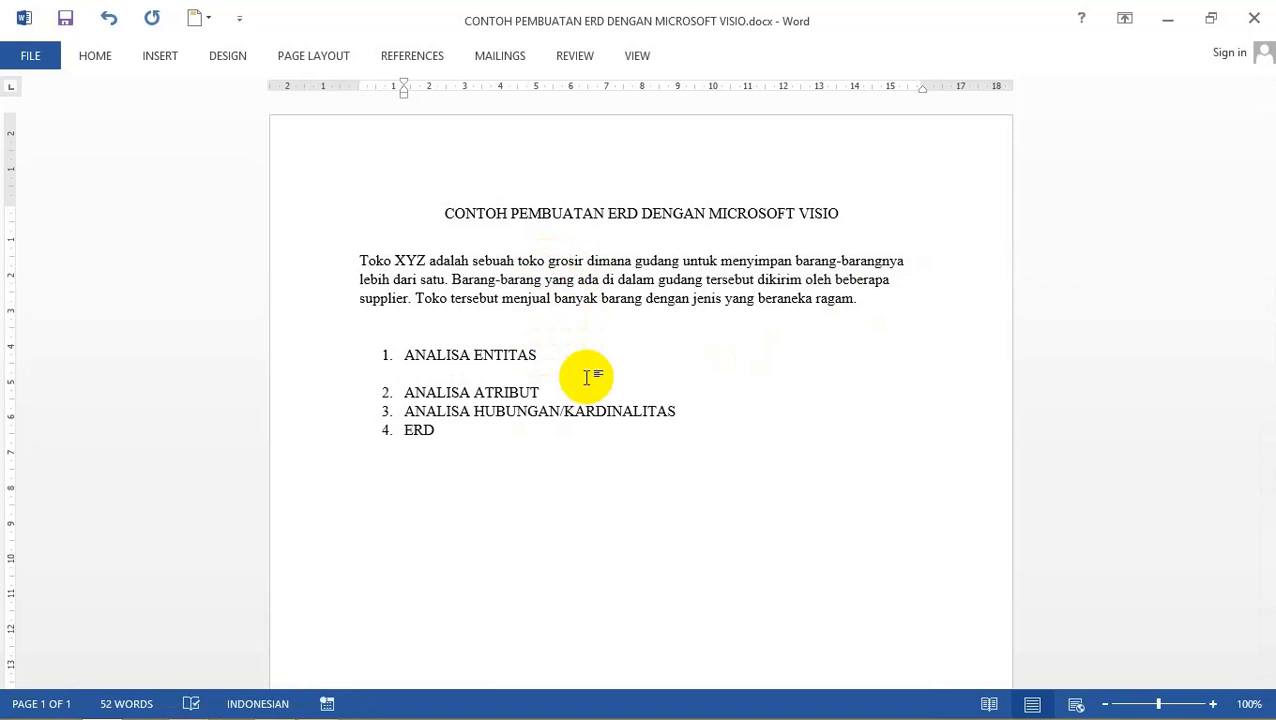
{"action": "type", "text": "1"}
{"action": "key", "text": "BackSpace"}
{"action": "type", "text": "A. TOKO"}
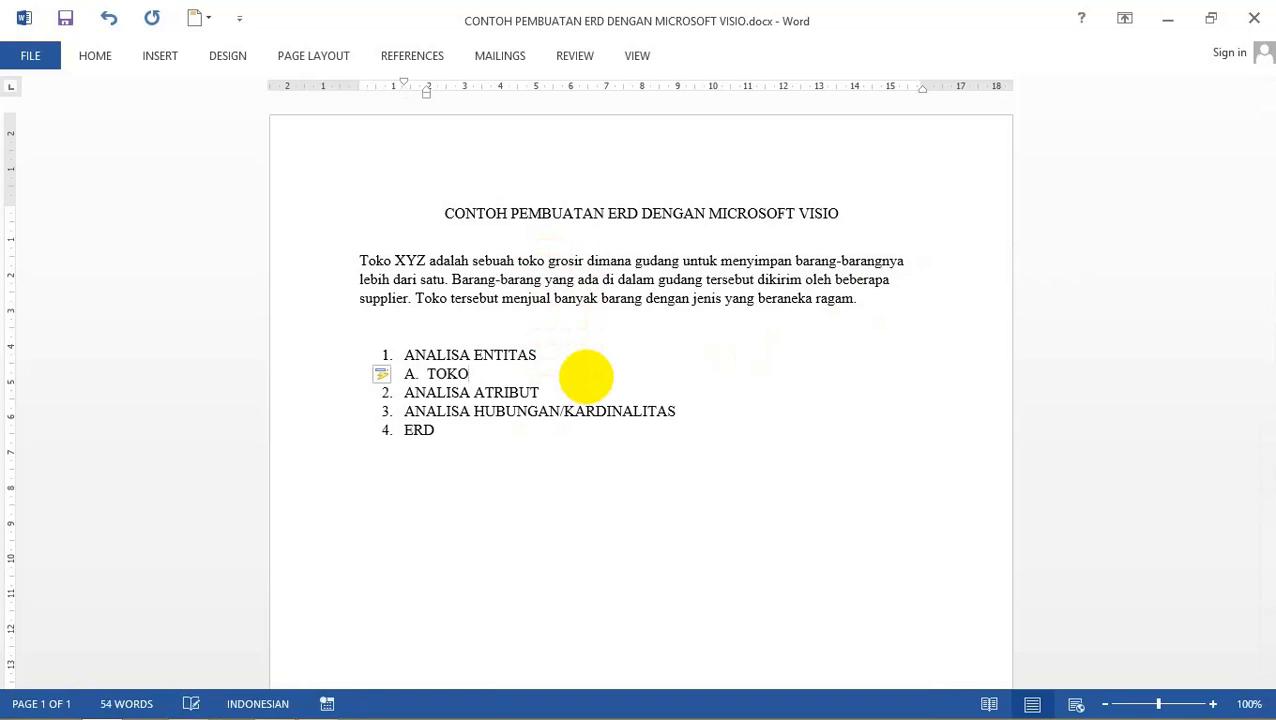
{"action": "key", "text": "Return"}
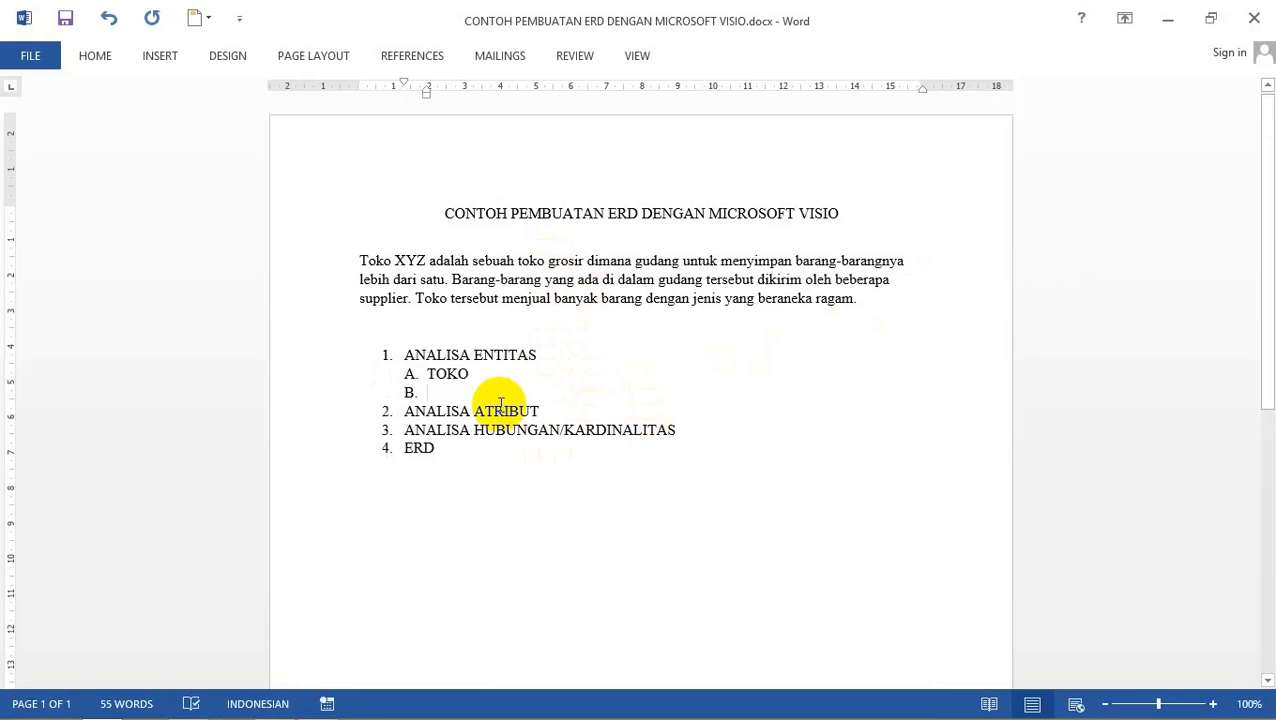
{"action": "left_click_drag", "start_coordinate": [432, 393], "coordinate": [402, 379]}
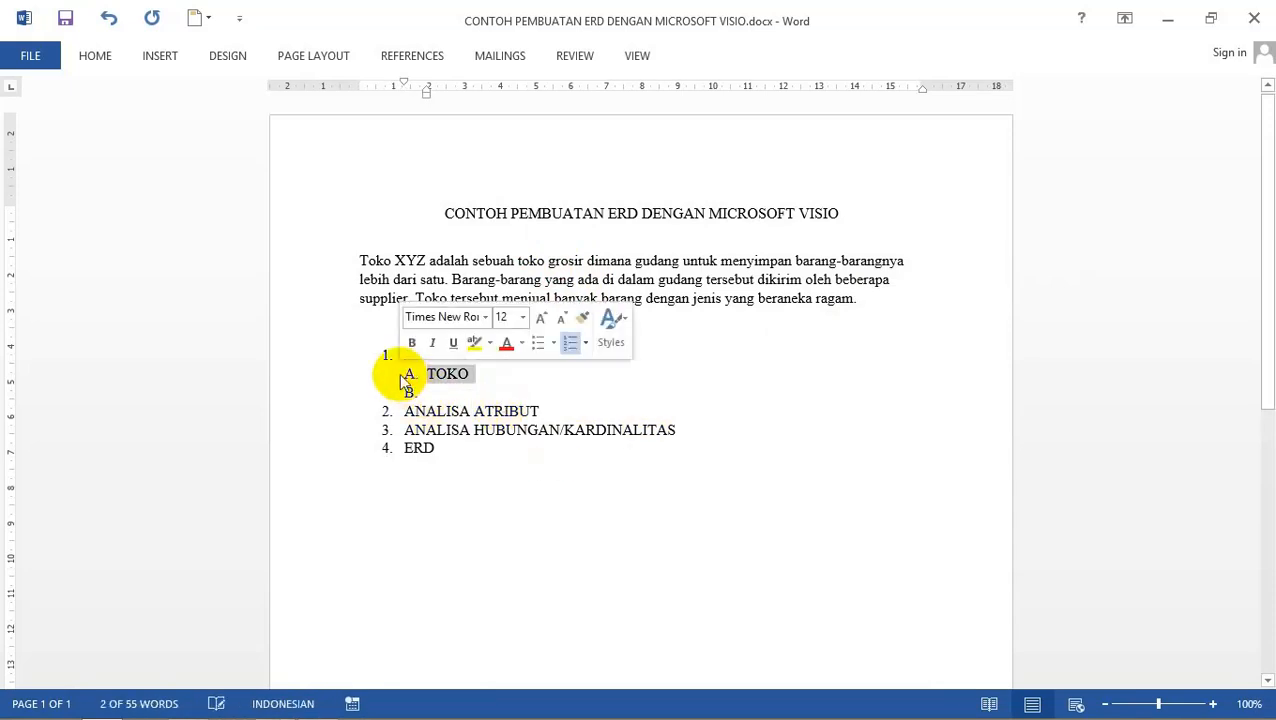
{"action": "key", "text": "ctrl+z"}
{"action": "key", "text": "ctrl+z"}
{"action": "key", "text": "ctrl+z"}
{"action": "key", "text": "ctrl+z"}
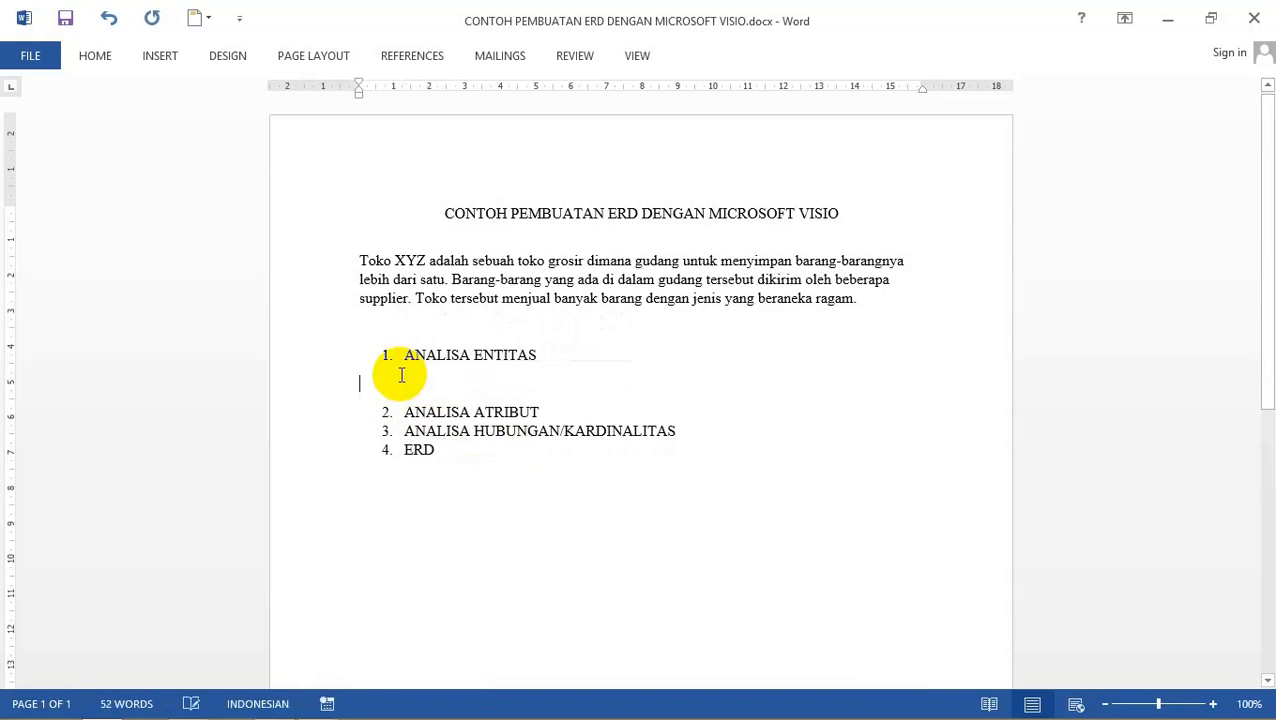
{"action": "key", "text": "BackSpace"}
Add a lowercase-lettered sub-list under ANALISA ENTITAS with the entities Toko, Gudang, Supplier and Barang.
{"action": "key", "text": "Return"}
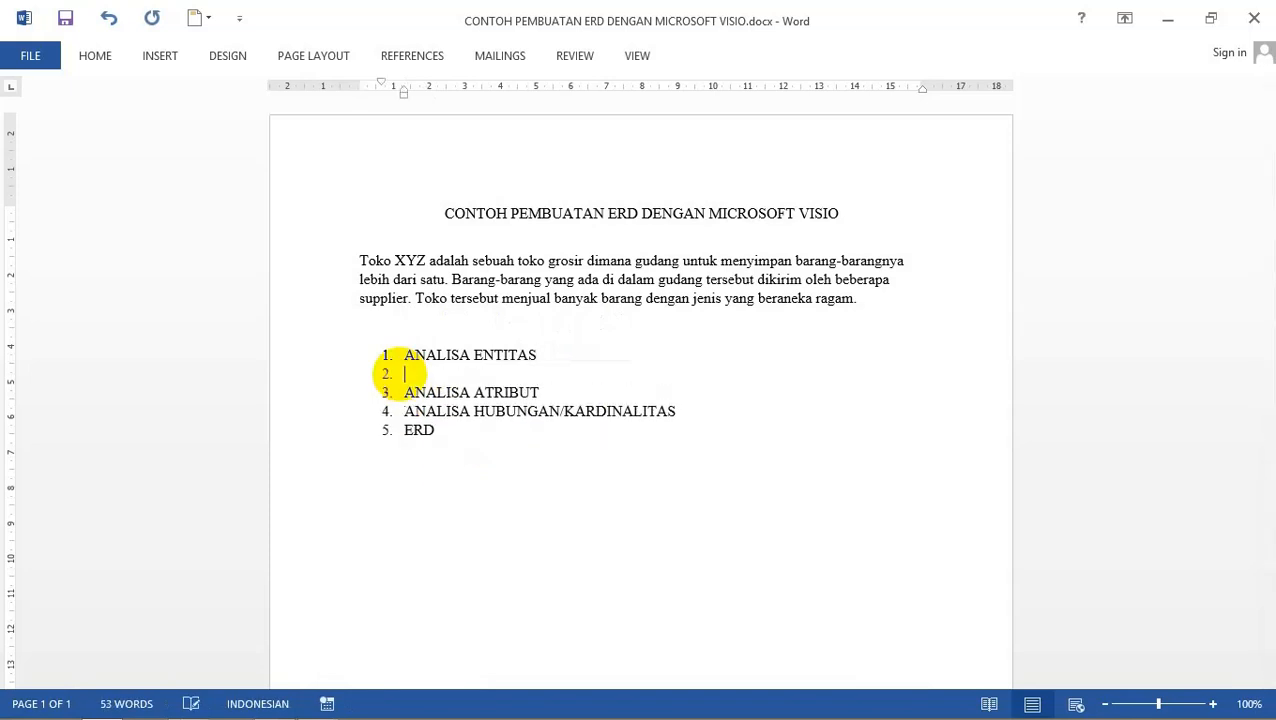
{"action": "key", "text": "BackSpace"}
{"action": "type", "text": "a) "}
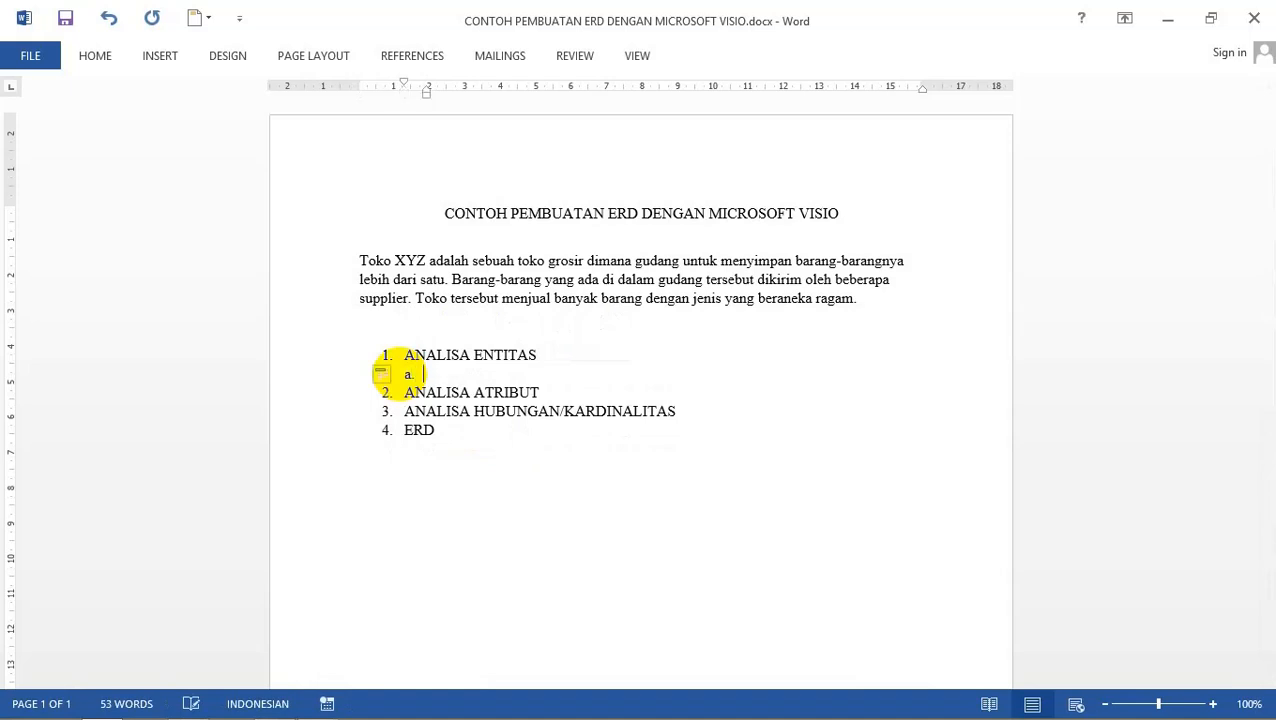
{"action": "type", "text": "Toko"}
{"action": "key", "text": "Return"}
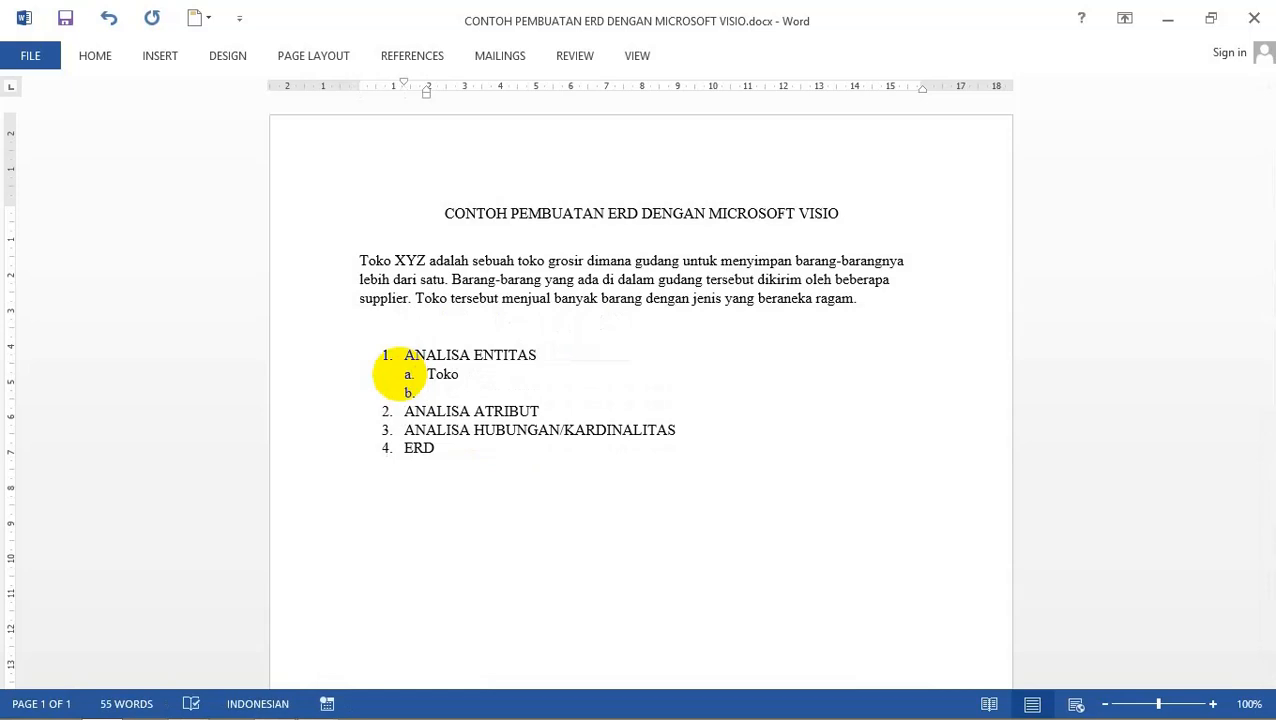
{"action": "type", "text": "Gudang"}
{"action": "key", "text": "Return"}
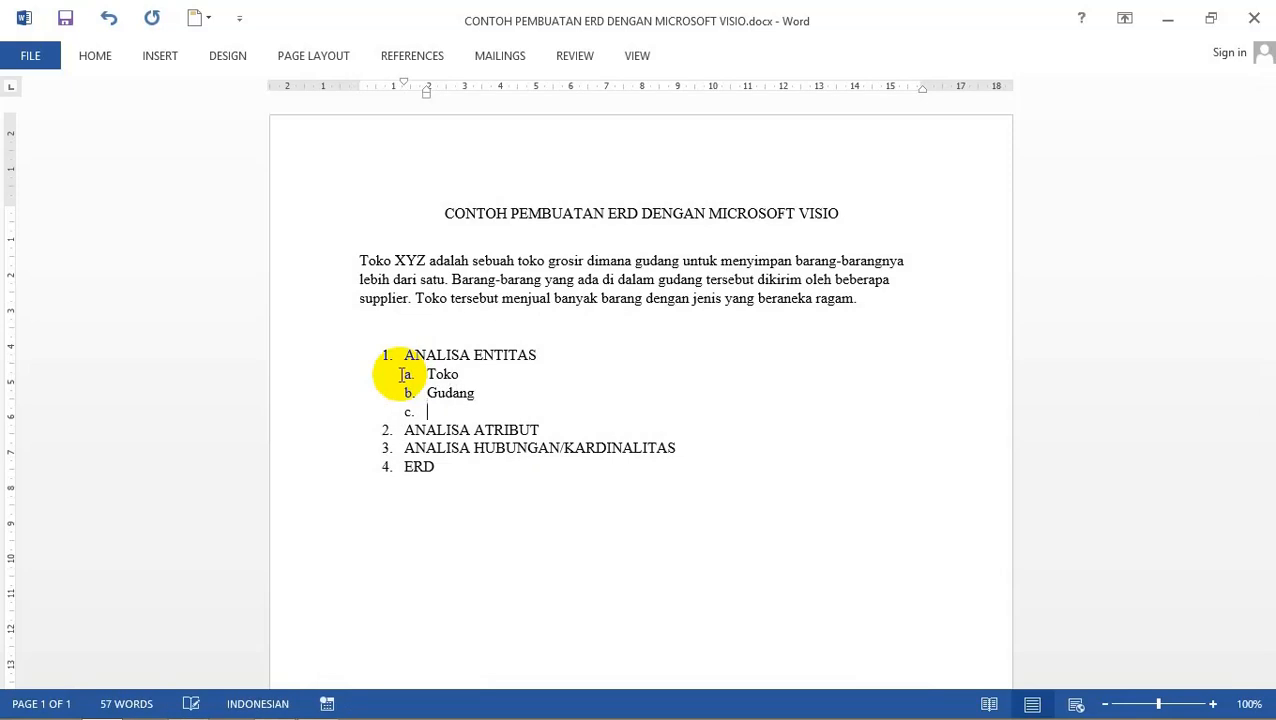
{"action": "type", "text": "Supplier"}
{"action": "key", "text": "Return"}
{"action": "type", "text": "Barang"}
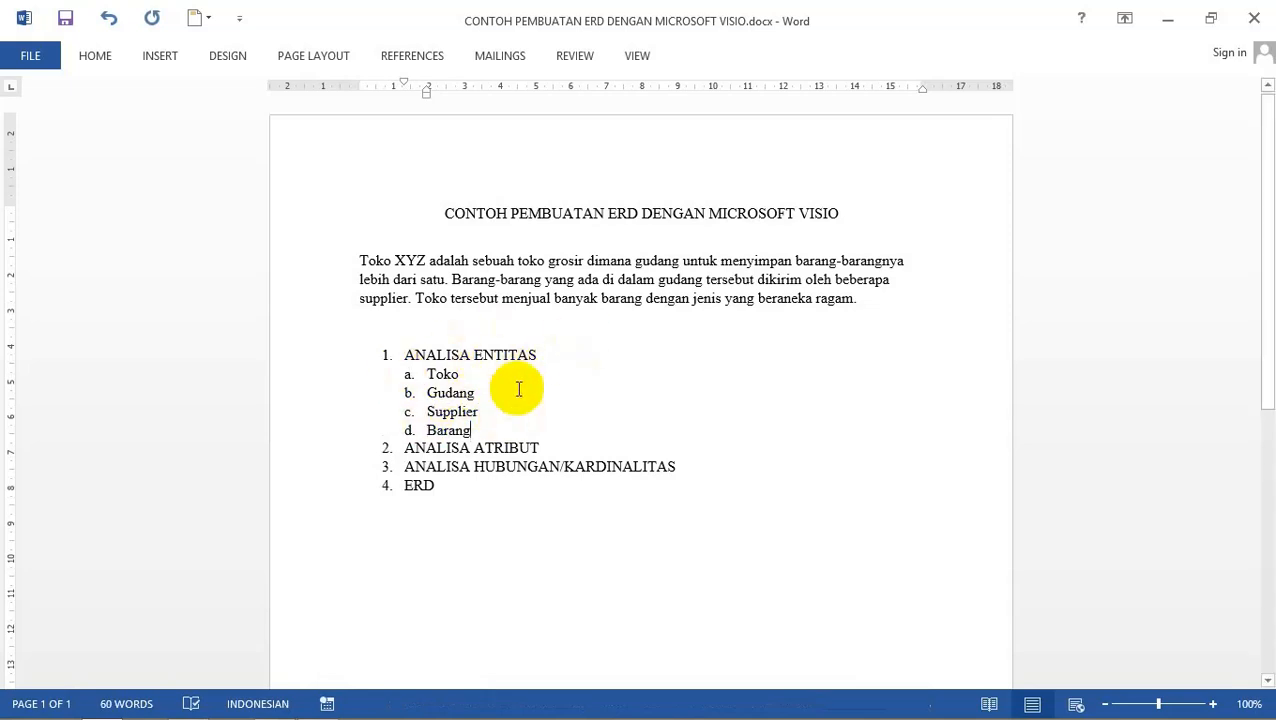
Copy the four entities to a new line under ANALISA ATRIBUT and demote them to a lettered sub-list.
{"action": "left_click", "coordinate": [540, 448]}
{"action": "key", "text": "Return"}
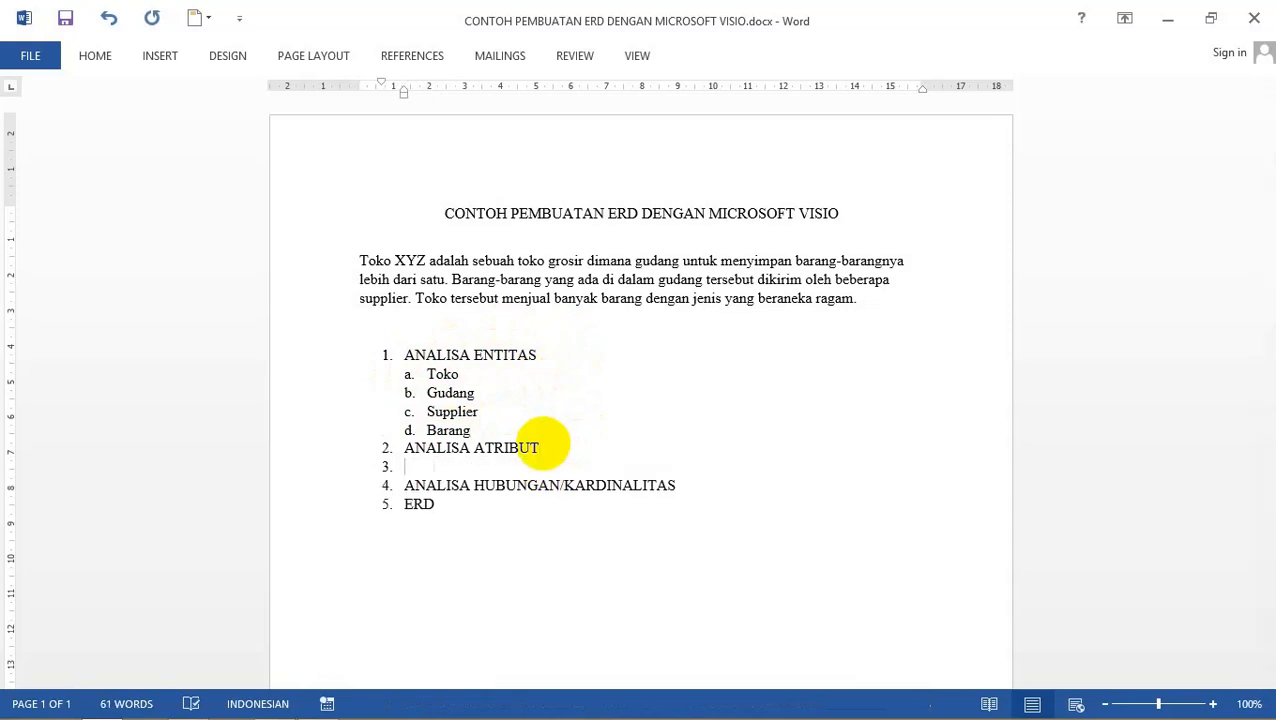
{"action": "key", "text": "BackSpace"}
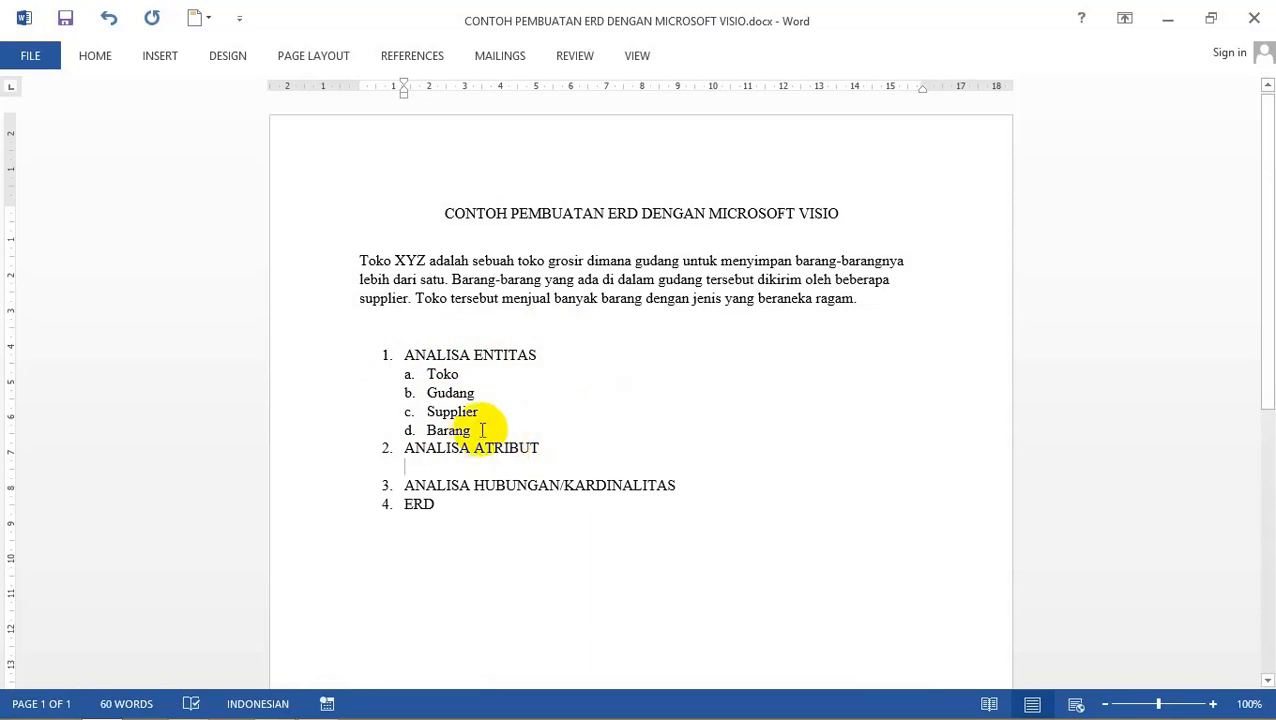
{"action": "left_click_drag", "start_coordinate": [474, 431], "coordinate": [414, 374]}
{"action": "key", "text": "ctrl+c"}
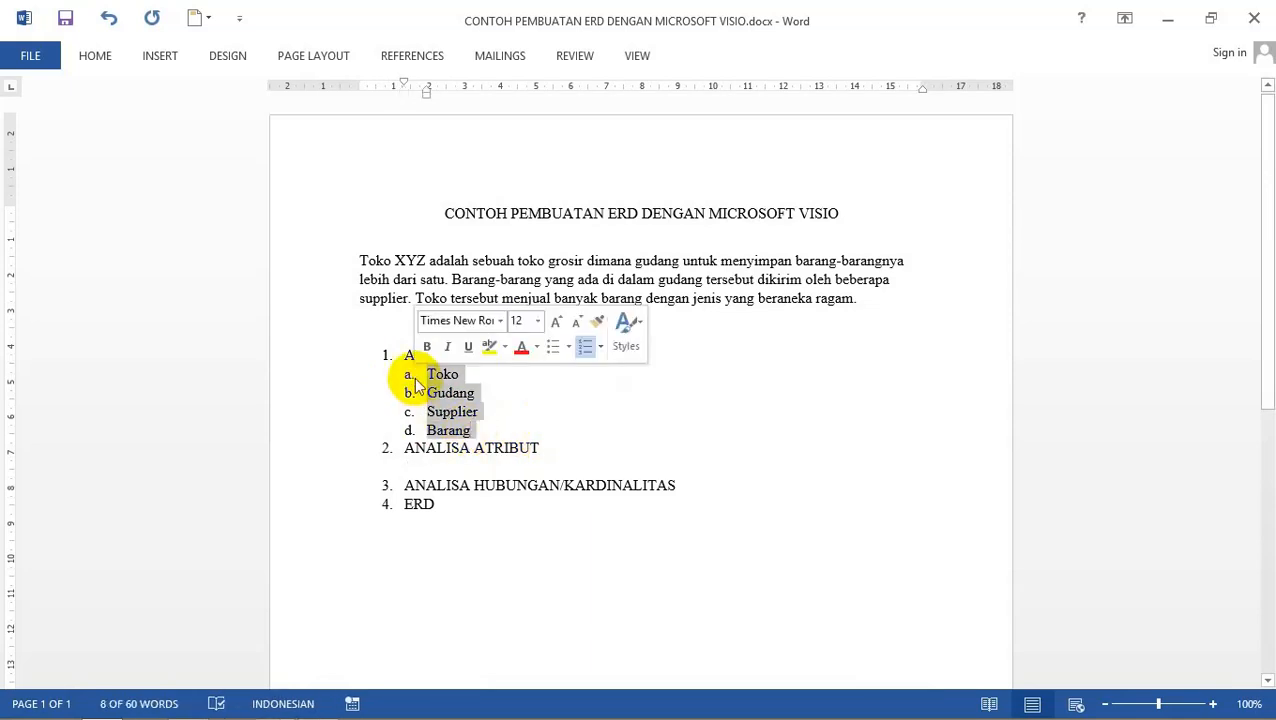
{"action": "left_click", "coordinate": [433, 464]}
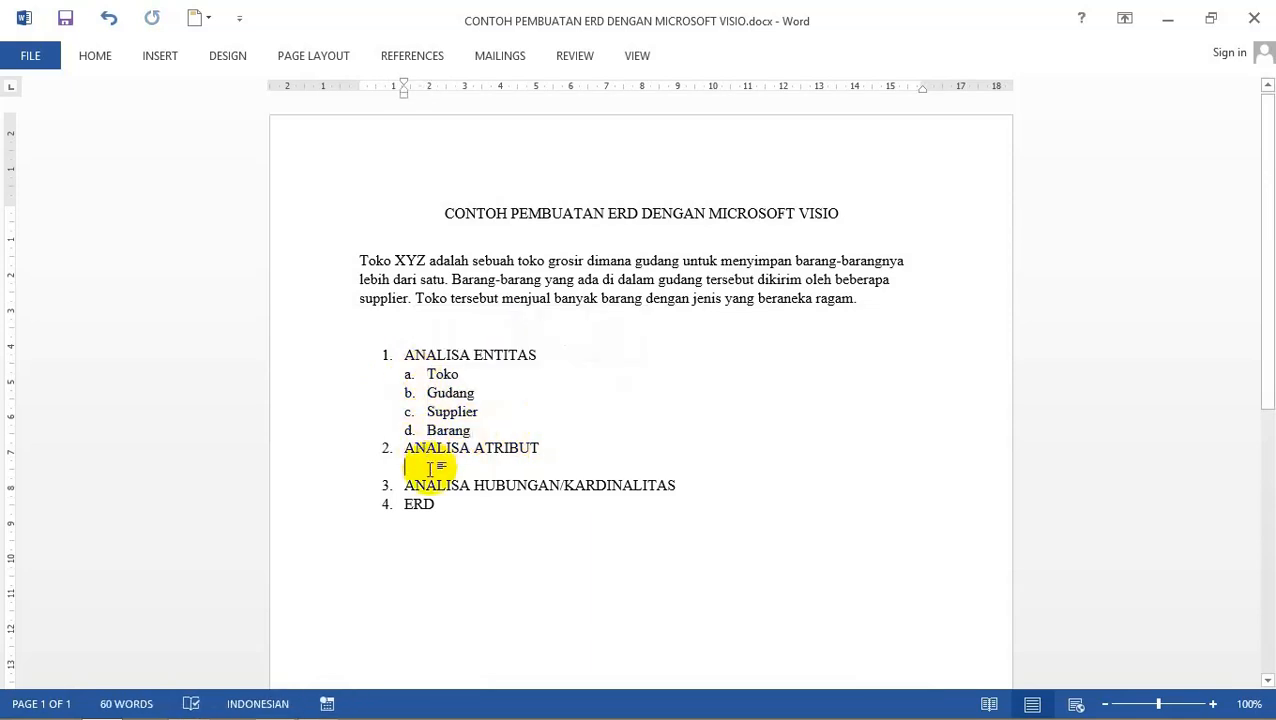
{"action": "key", "text": "ctrl+v"}
{"action": "left_click_drag", "start_coordinate": [402, 467], "coordinate": [457, 519]}
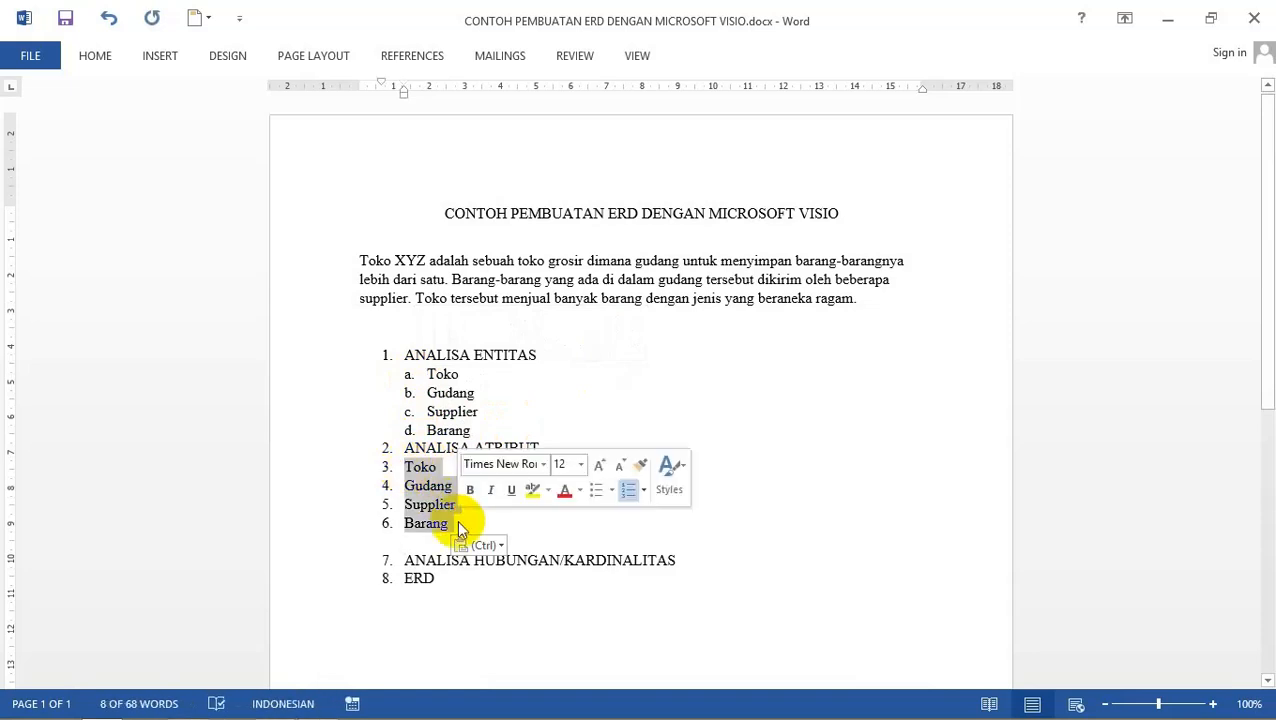
{"action": "key", "text": "Tab"}
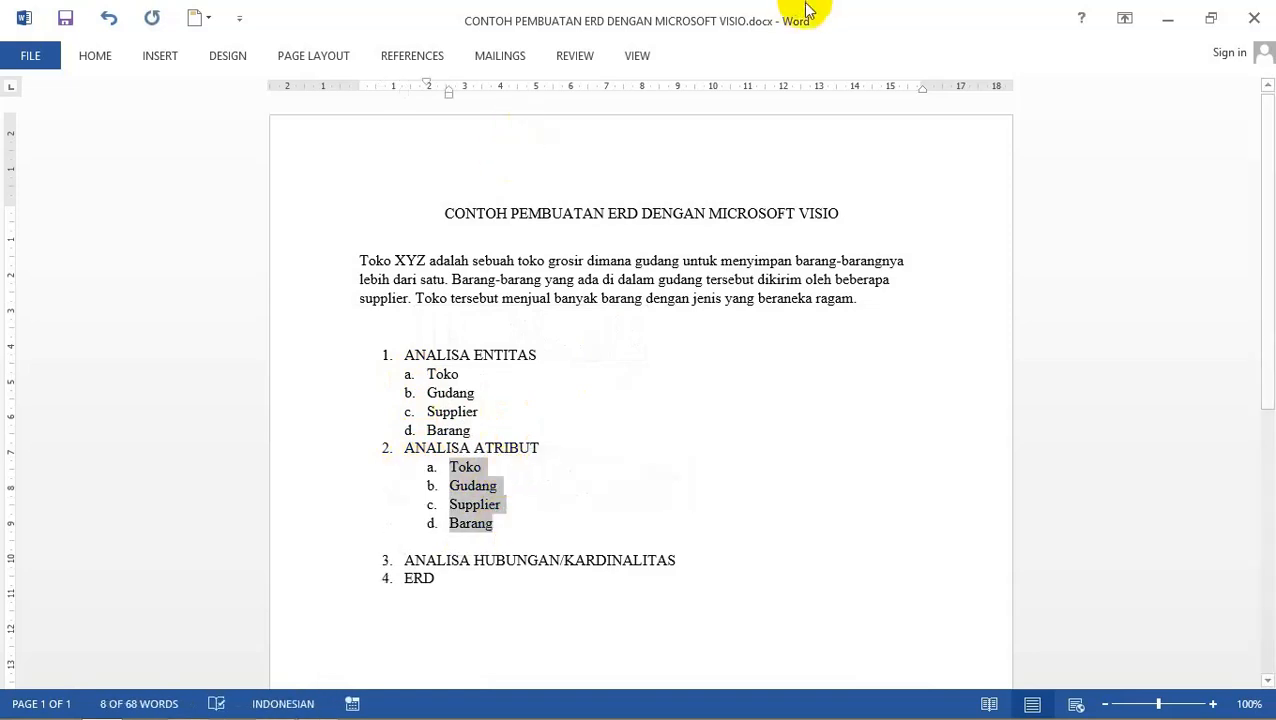
Reduce the indent of the lettered list under ANALISA ATRIBUT to roughly match the entity list above.
{"action": "left_click", "coordinate": [92, 57]}
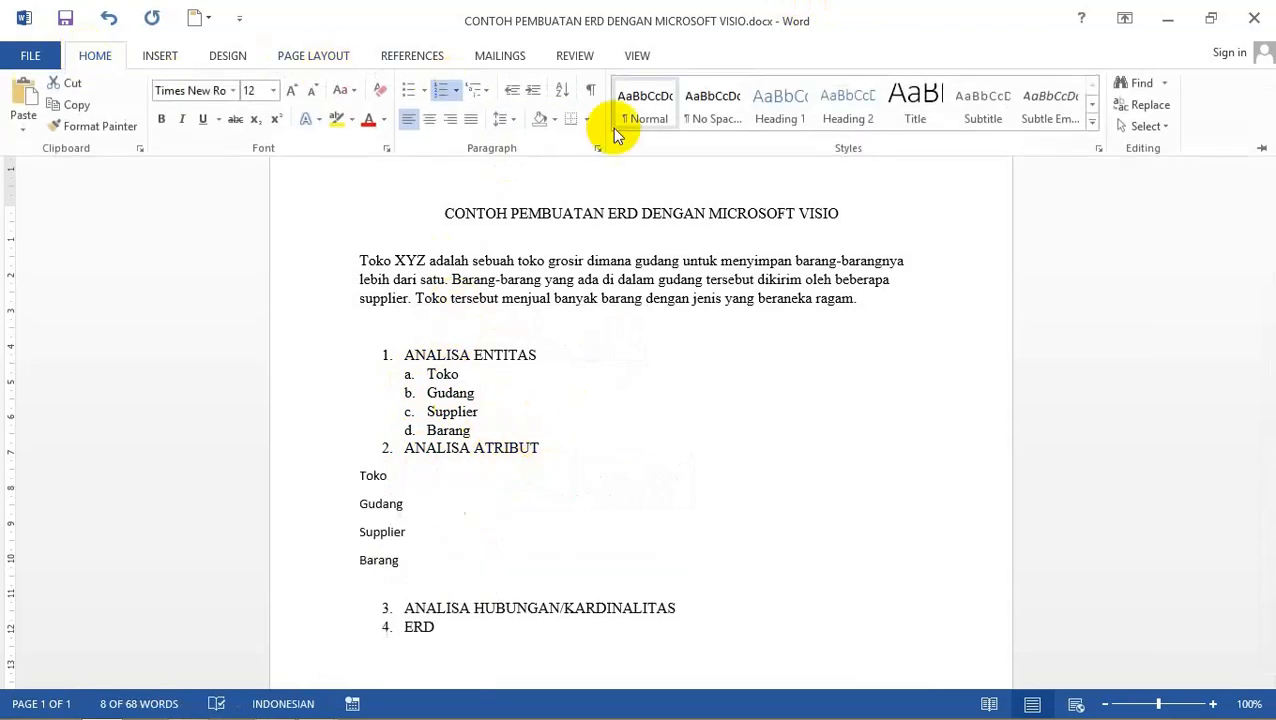
{"action": "left_click", "coordinate": [635, 61]}
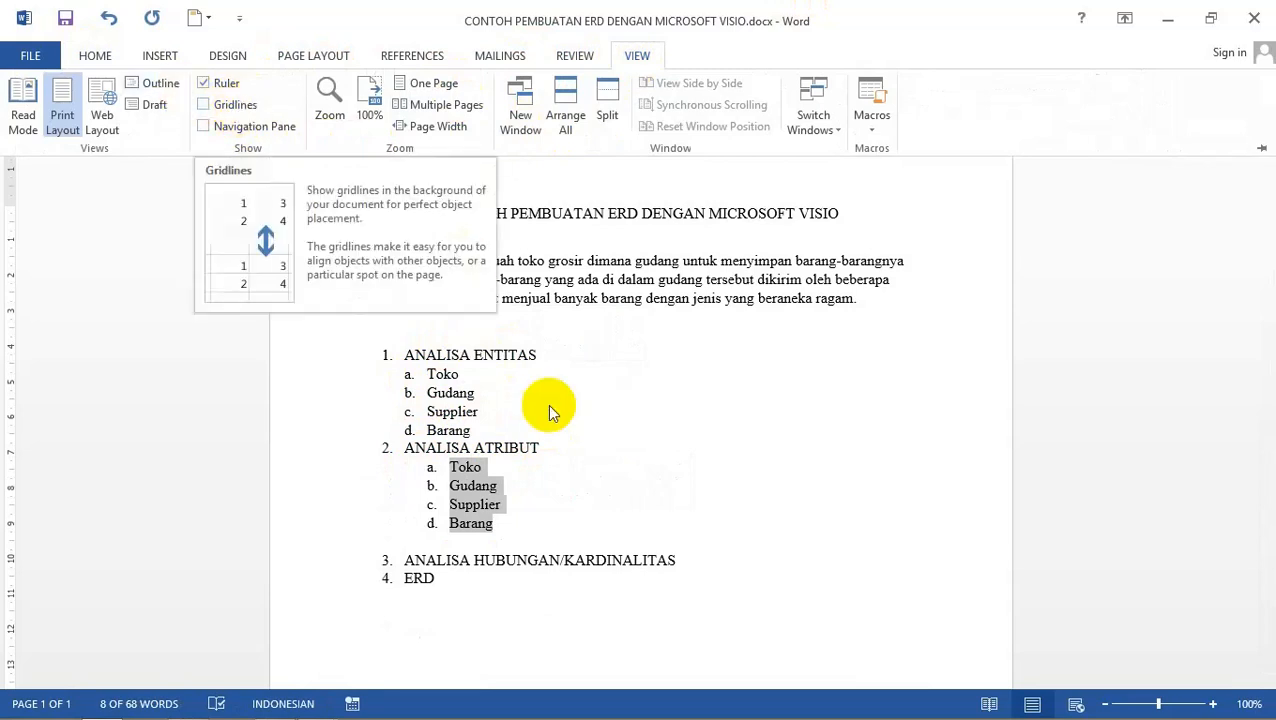
{"action": "key", "text": "ctrl+F1"}
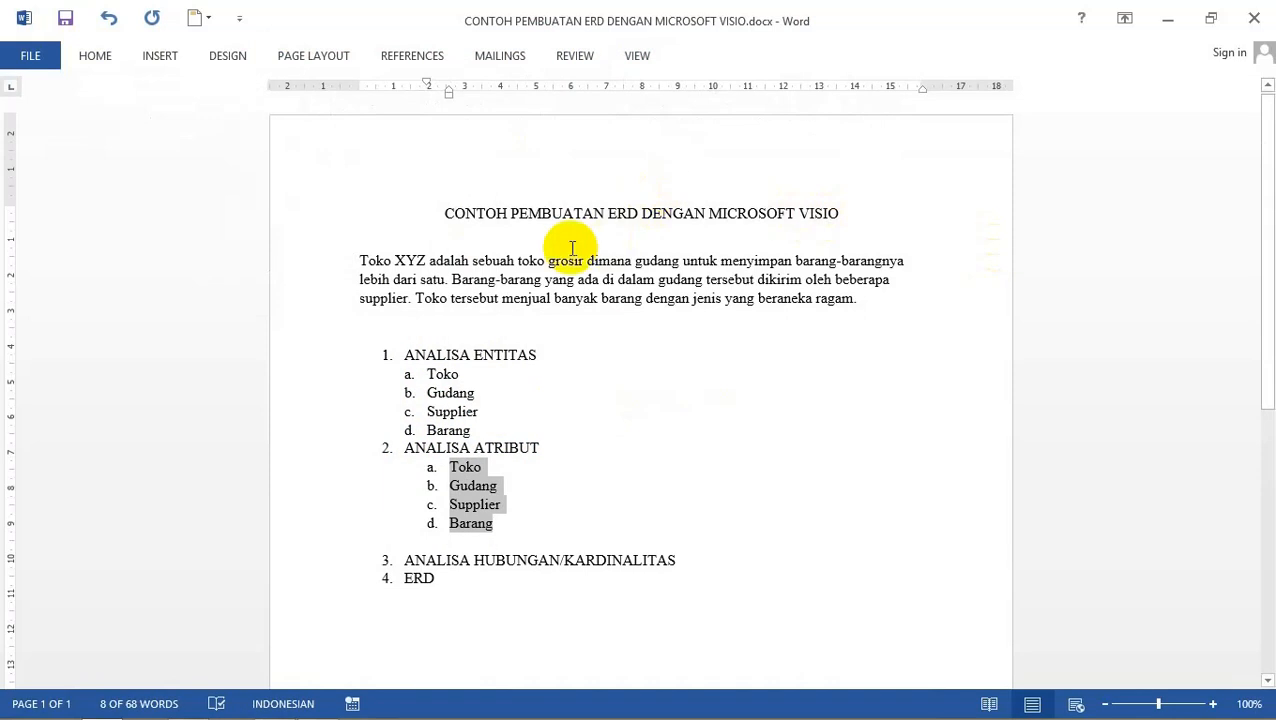
{"action": "left_click_drag", "start_coordinate": [447, 100], "coordinate": [429, 98]}
Complete the Toko item under ANALISA ATRIBUT with the attributes "={npwp, nama_toko, alamat}".
{"action": "left_click", "coordinate": [510, 472]}
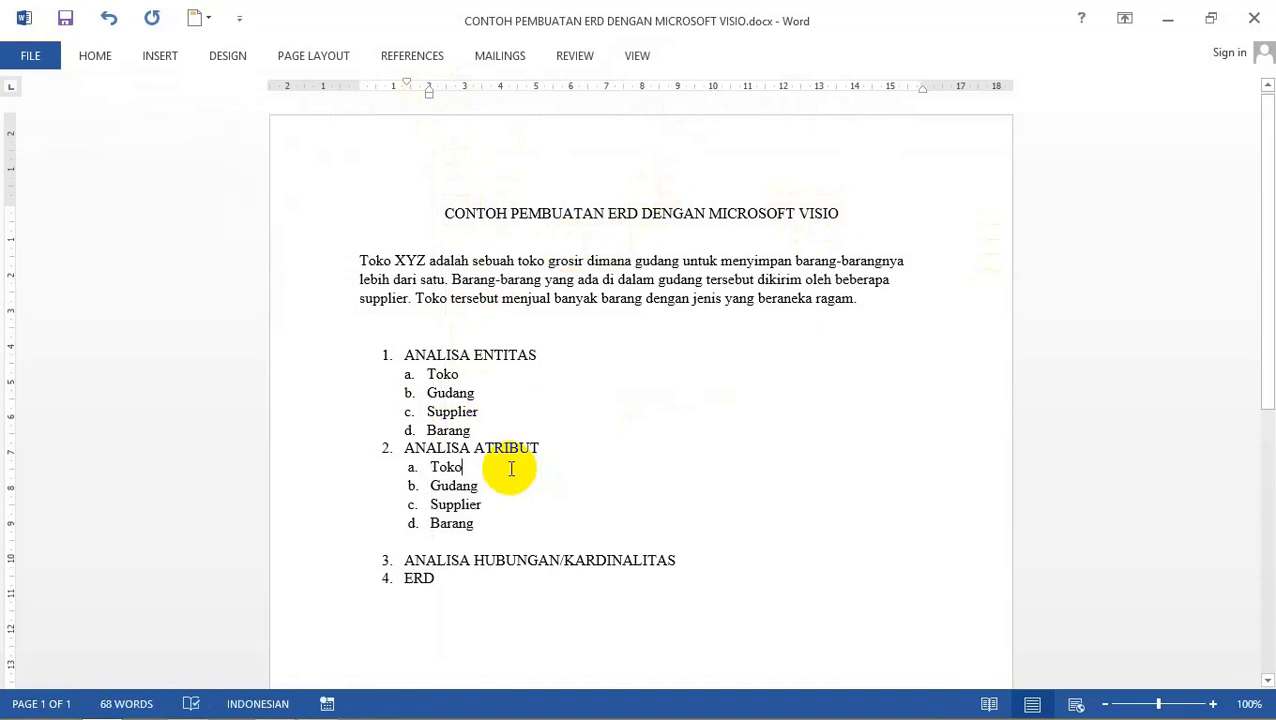
{"action": "type", "text": "={"}
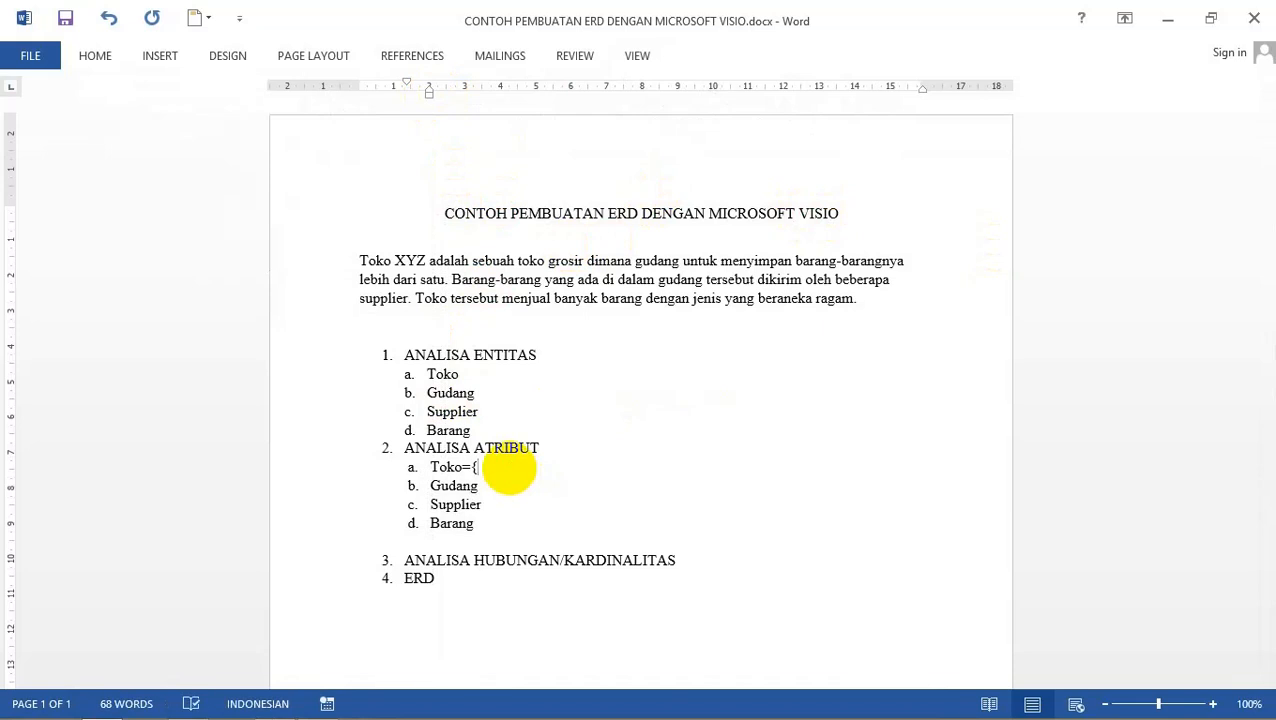
{"action": "type", "text": "npwp, nama_toko, alam"}
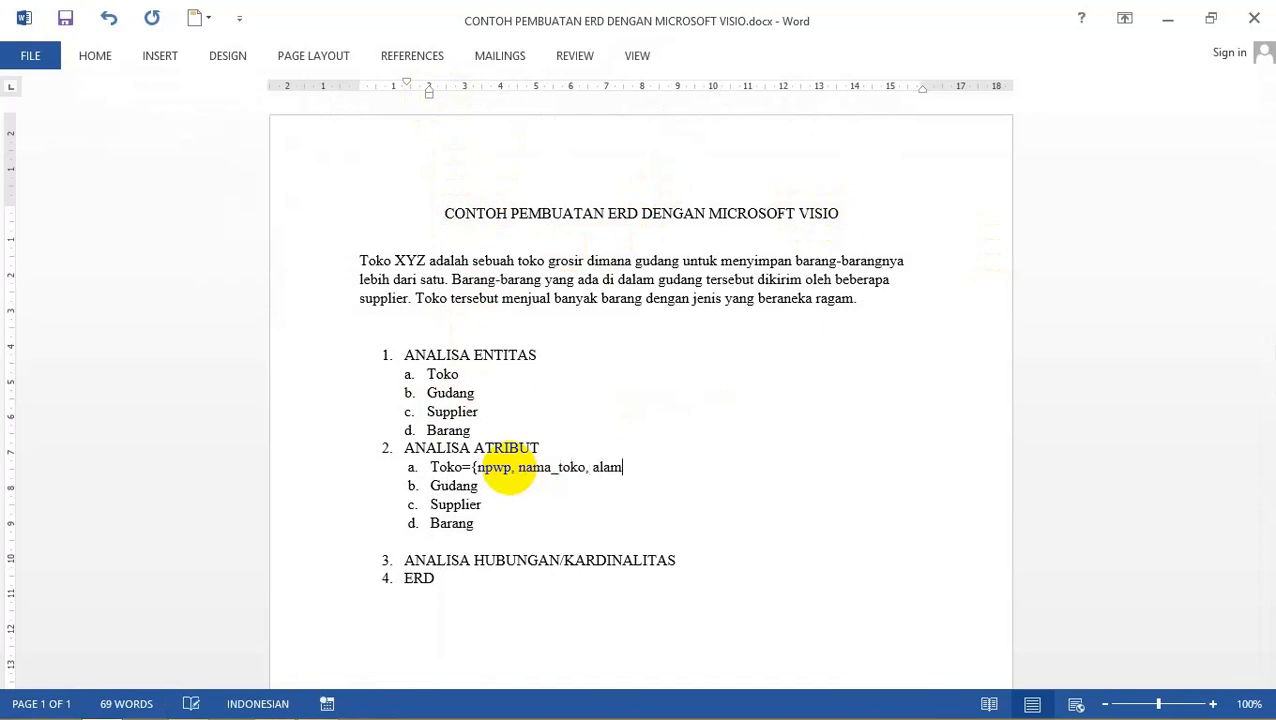
{"action": "type", "text": "at}"}
Complete the Gudang item under ANALISA ATRIBUT with the attributes "={kode_gudang, nama_gudang, kapasitas}".
{"action": "key", "text": "Down"}
{"action": "type", "text": "={kode_gudang,"}
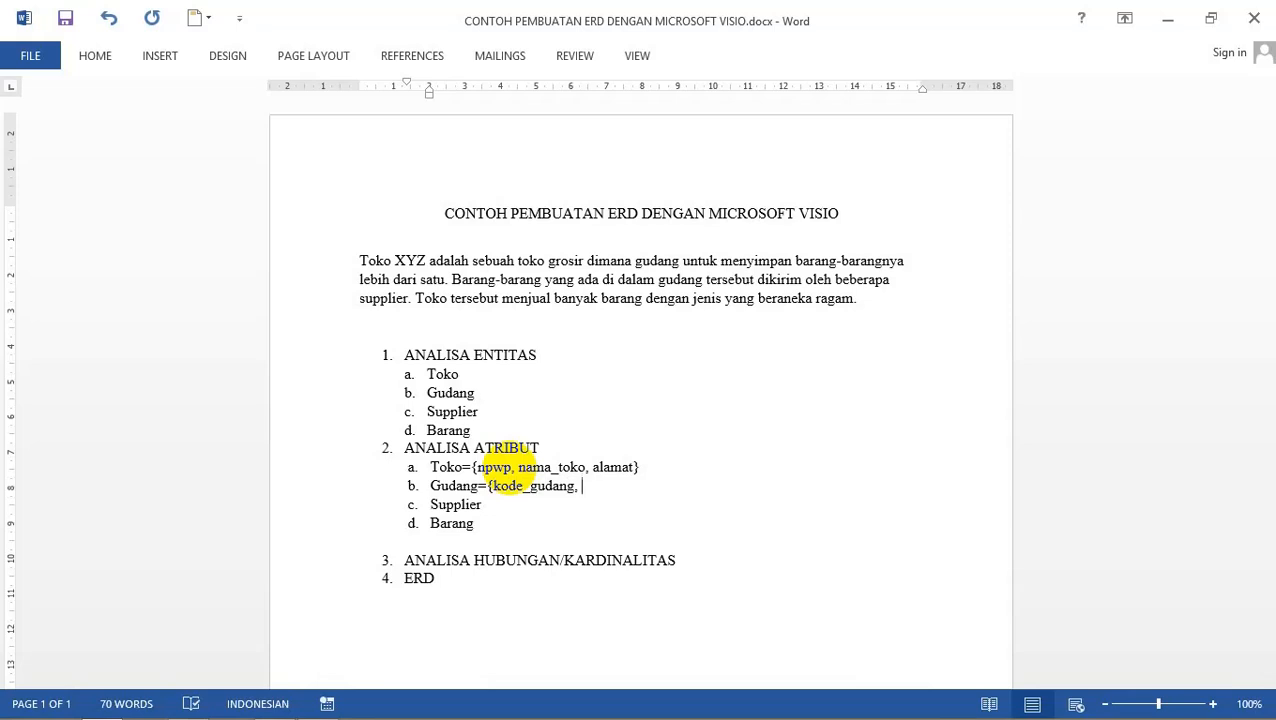
{"action": "type", "text": "nama-gudang"}
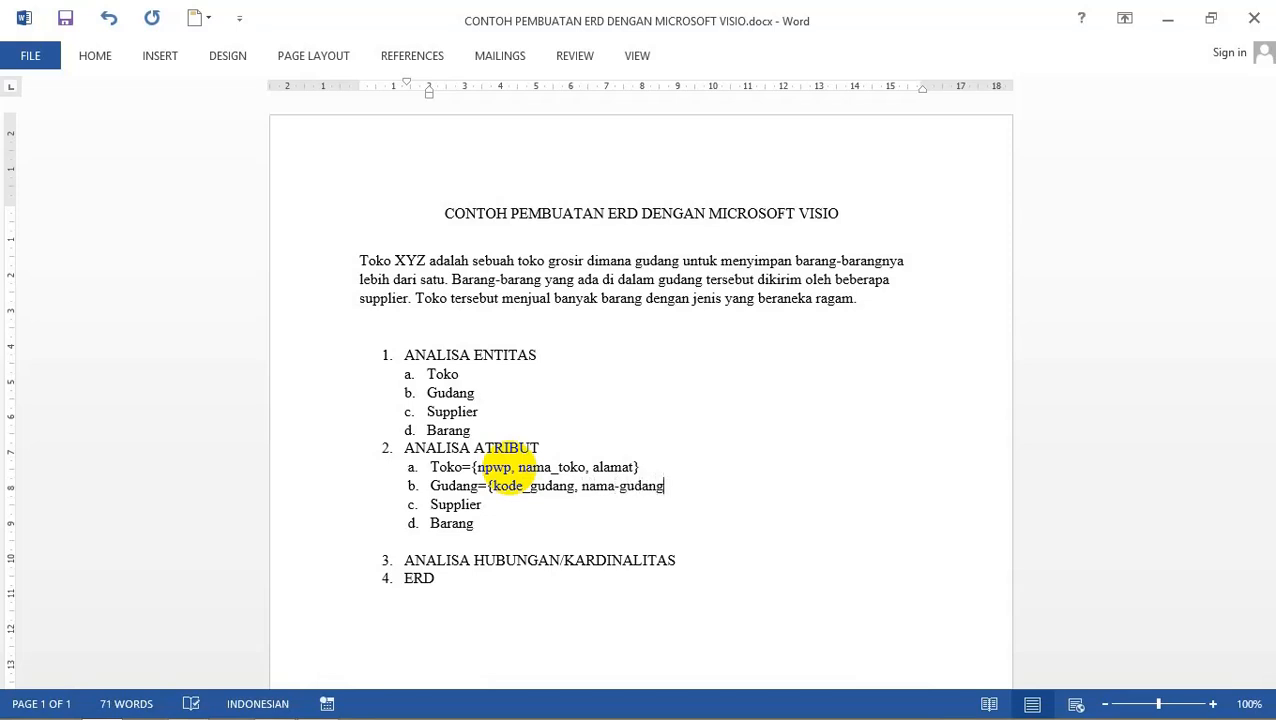
{"action": "key", "text": "Left"}
{"action": "key", "text": "Left"}
{"action": "key", "text": "Left"}
{"action": "key", "text": "Left"}
{"action": "key", "text": "Left"}
{"action": "key", "text": "Left"}
{"action": "key", "text": "BackSpace"}
{"action": "type", "text": "_gudang, kapas"}
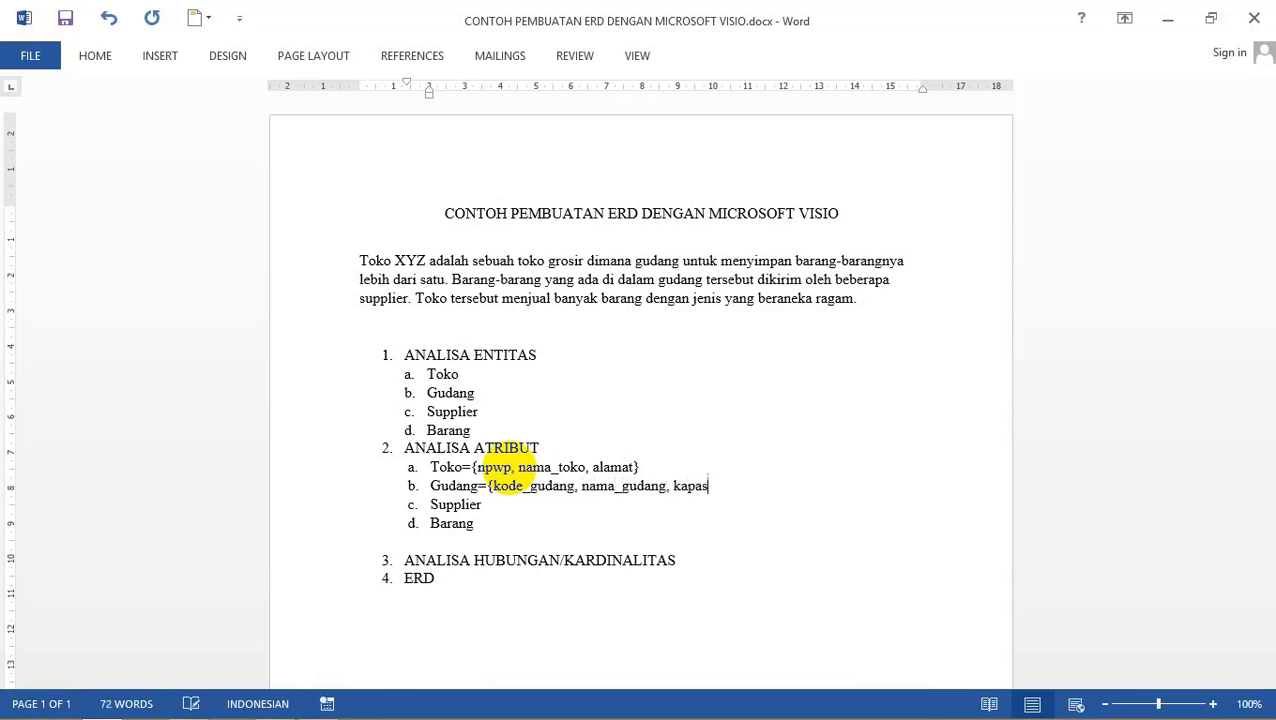
{"action": "type", "text": "itas}"}
Complete the Supplier item under ANALISA ATRIBUT with the attributes "={kode_supplier, nama_supplier}".
{"action": "key", "text": "Down"}
{"action": "type", "text": "={kode-"}
{"action": "key", "text": "BackSpace"}
{"action": "type", "text": "_su"}
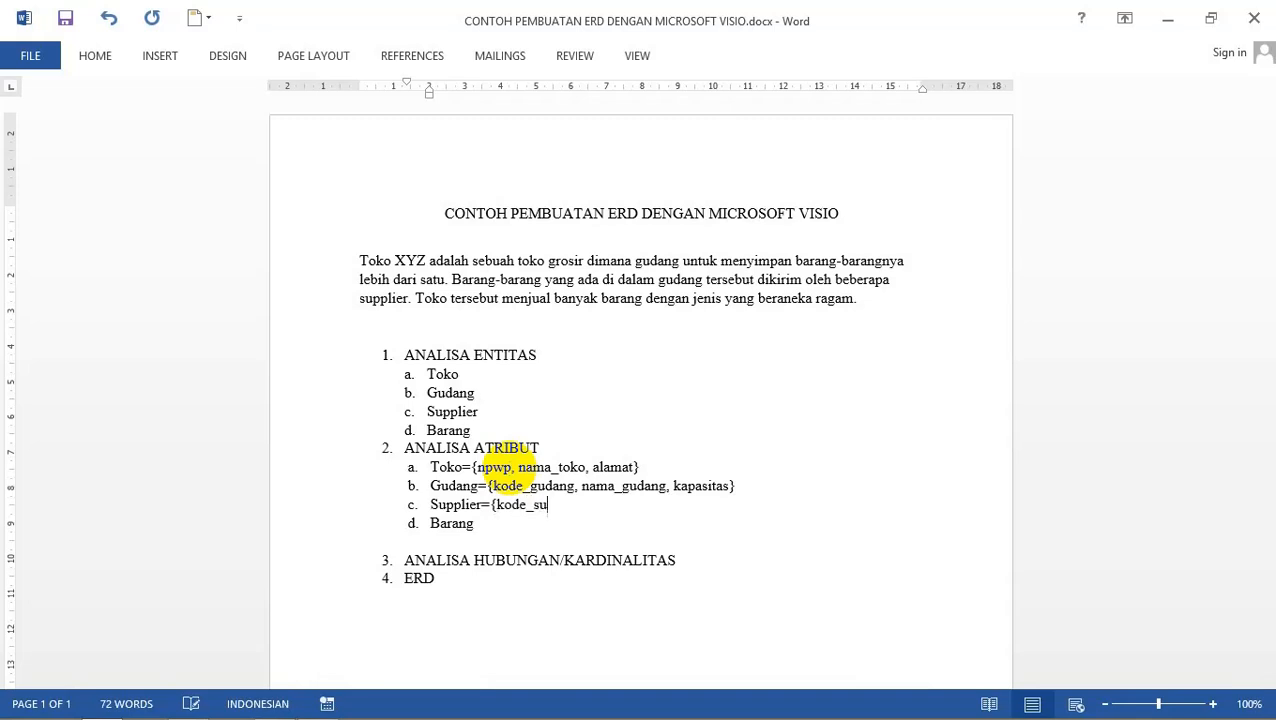
{"action": "type", "text": "pplier, nama_supplier,"}
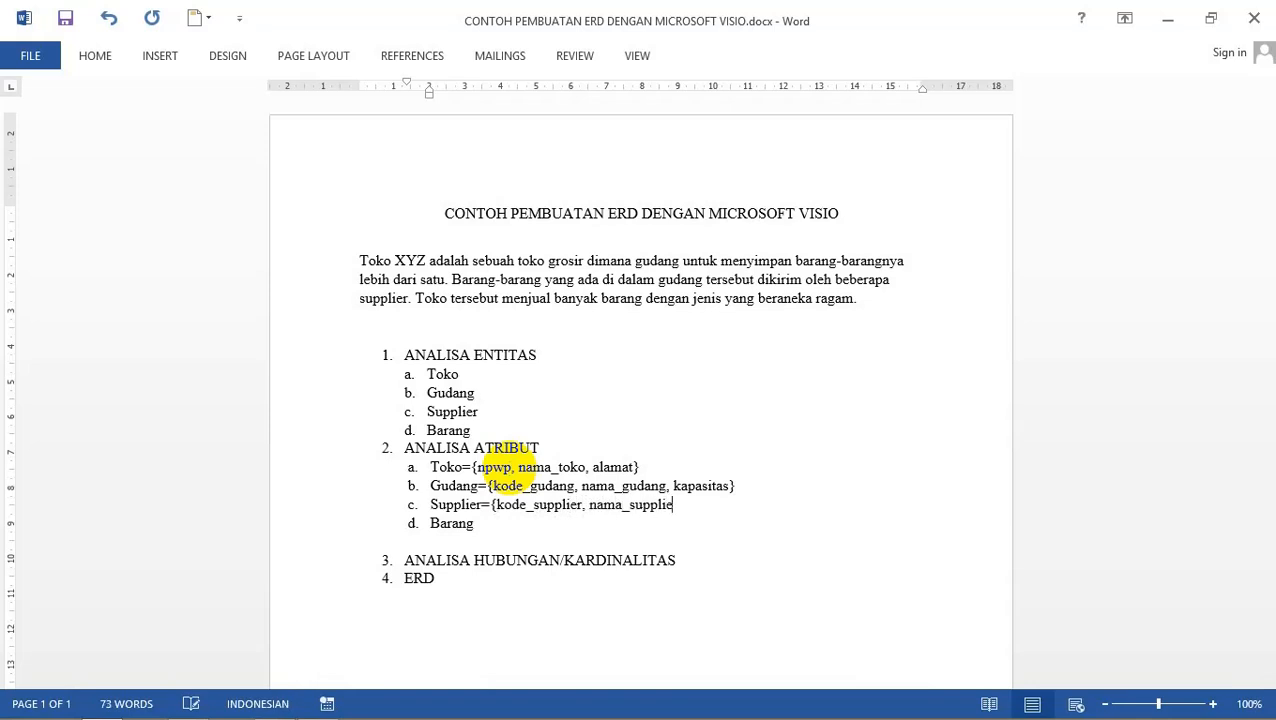
{"action": "key", "text": "BackSpace"}
{"action": "type", "text": "}"}
Complete the Barang item under ANALISA ATRIBUT with the attributes "={kode_barang, nama_barang,jumlah}".
{"action": "type", "text": "{"}
{"action": "type", "text": "kode-"}
{"action": "key", "text": "BackSpace"}
{"action": "type", "text": "_barang, "}
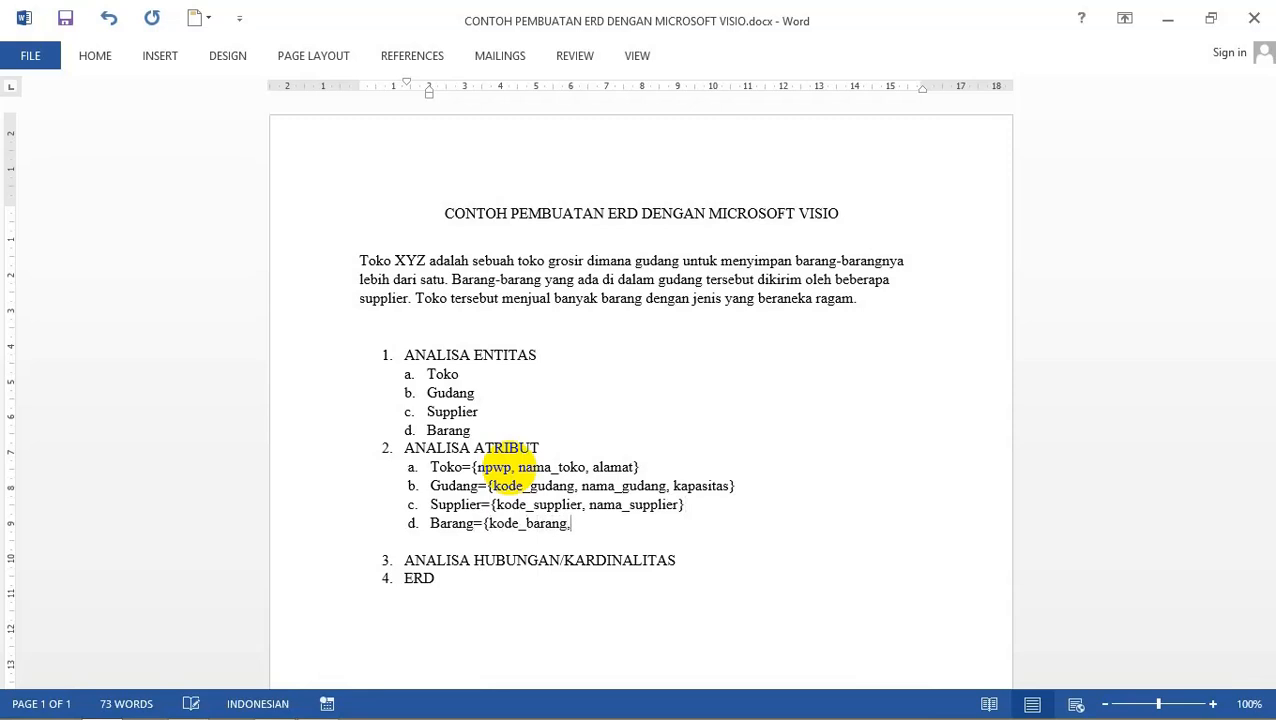
{"action": "type", "text": "nama_barang,jumlah}"}
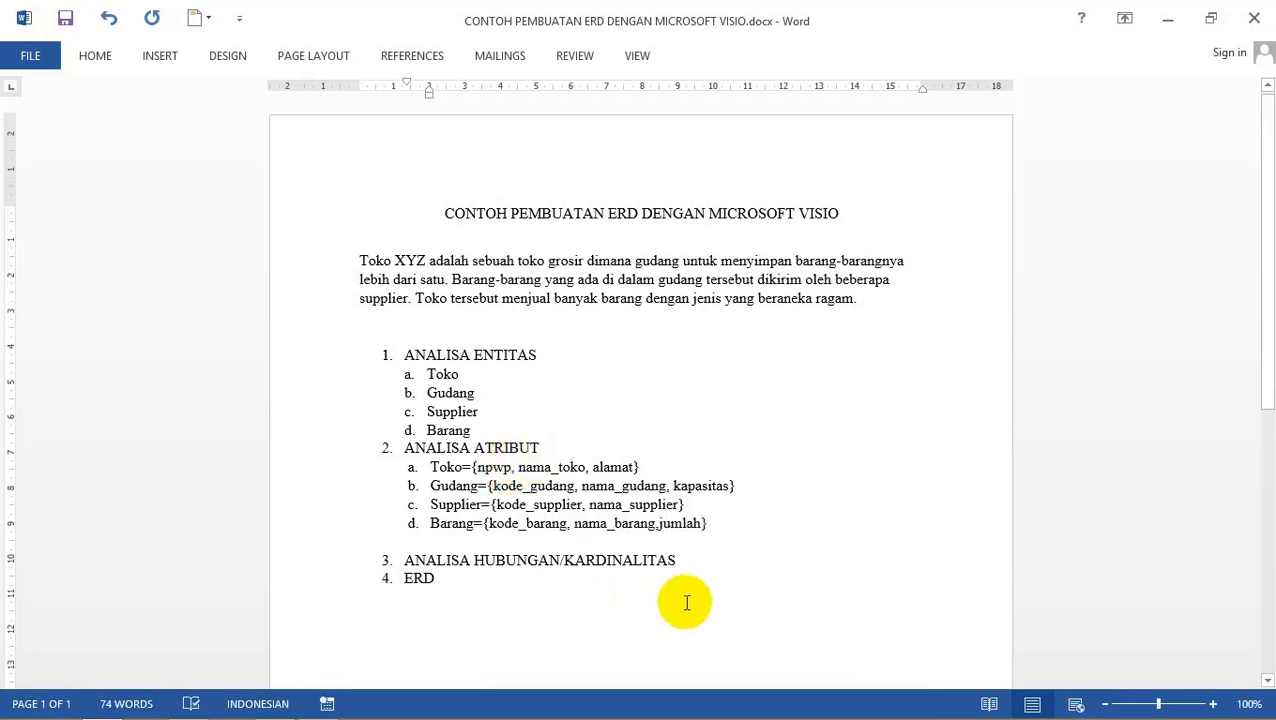
Start a lowercase-lettered sub-list under ANALISA HUBUNGAN/KARDINALITAS and reduce its indent to match the attribute list above.
{"action": "left_click", "coordinate": [682, 561]}
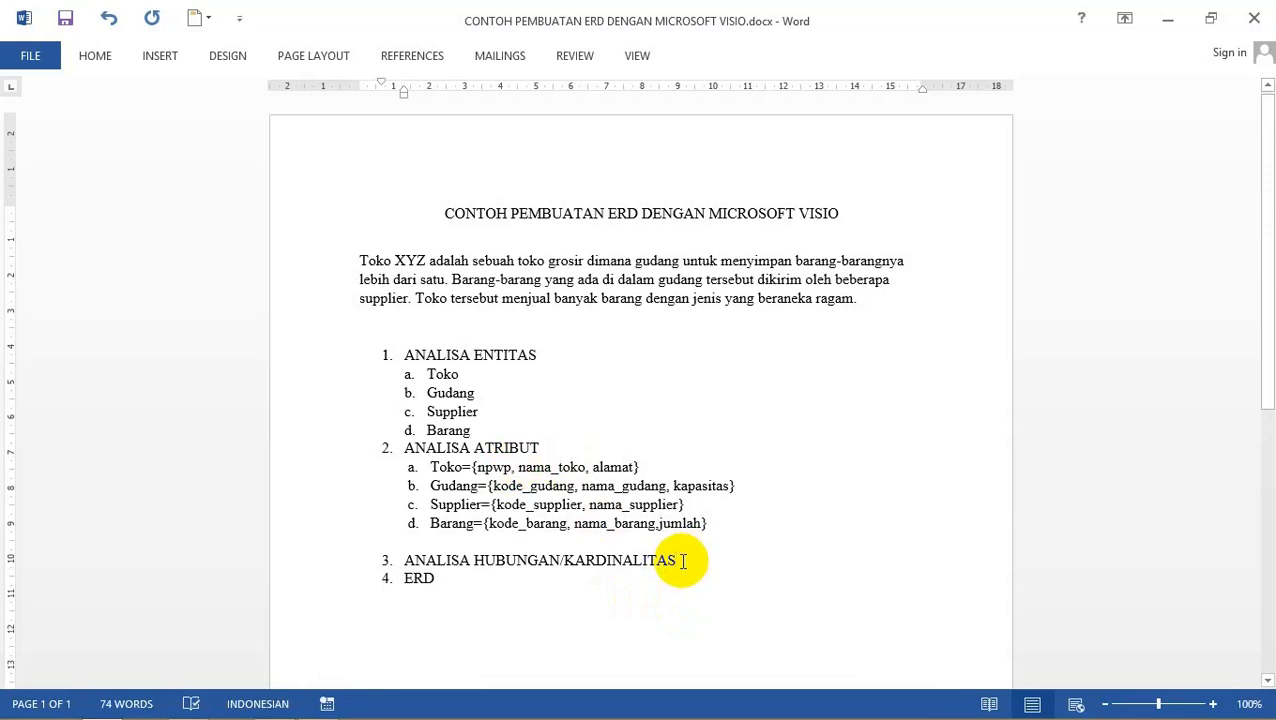
{"action": "key", "text": "Return"}
{"action": "key", "text": "BackSpace"}
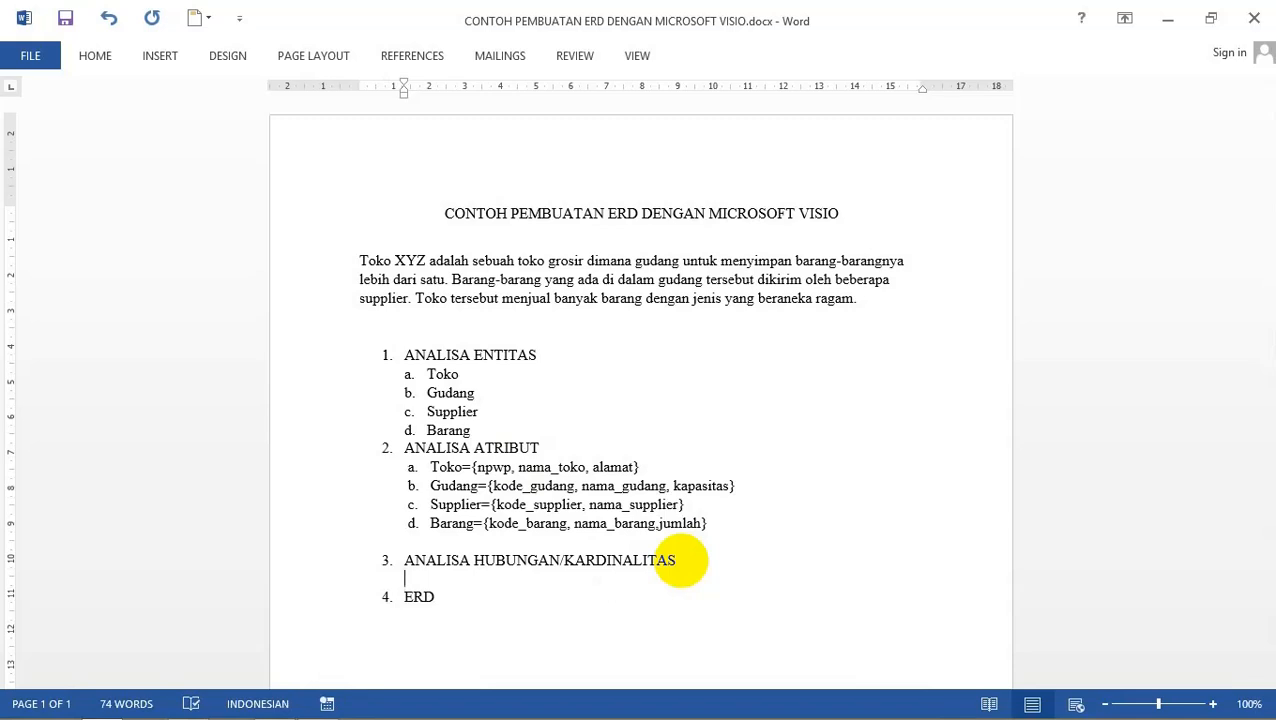
{"action": "type", "text": "a."}
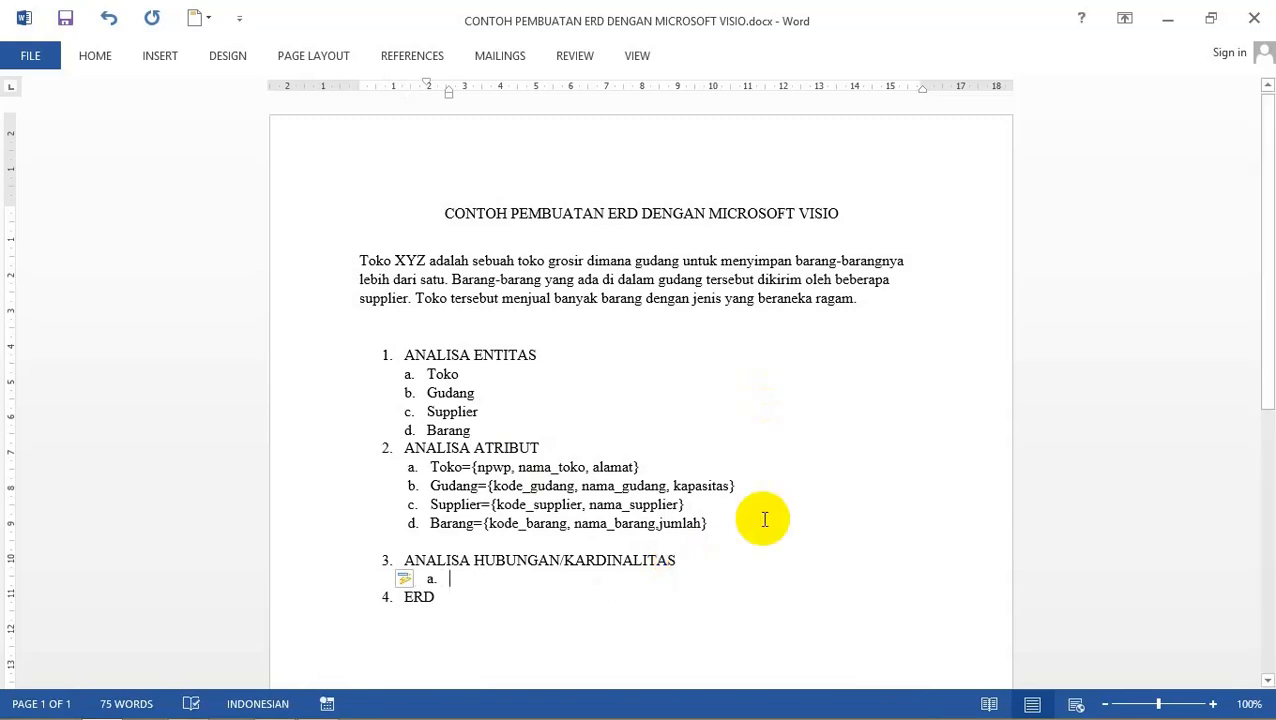
{"action": "key", "text": "shift+Tab"}
{"action": "key", "text": "ctrl+z"}
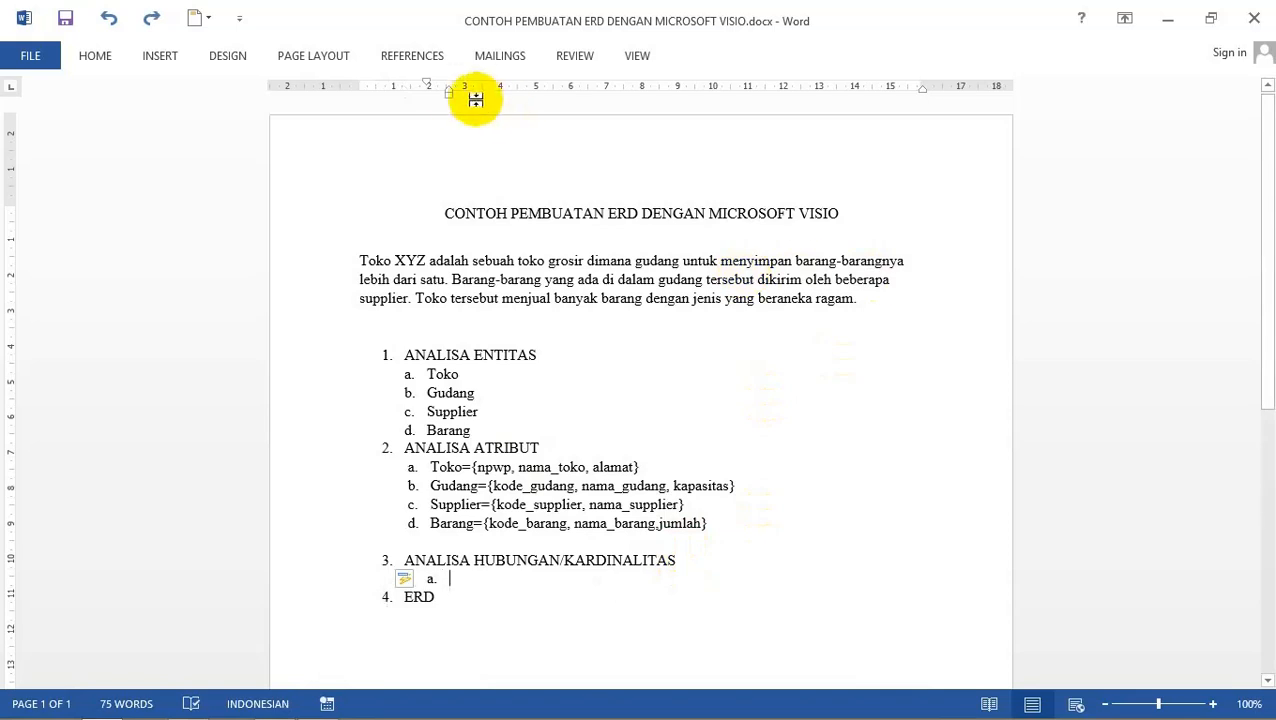
{"action": "left_click_drag", "start_coordinate": [452, 103], "coordinate": [429, 100]}
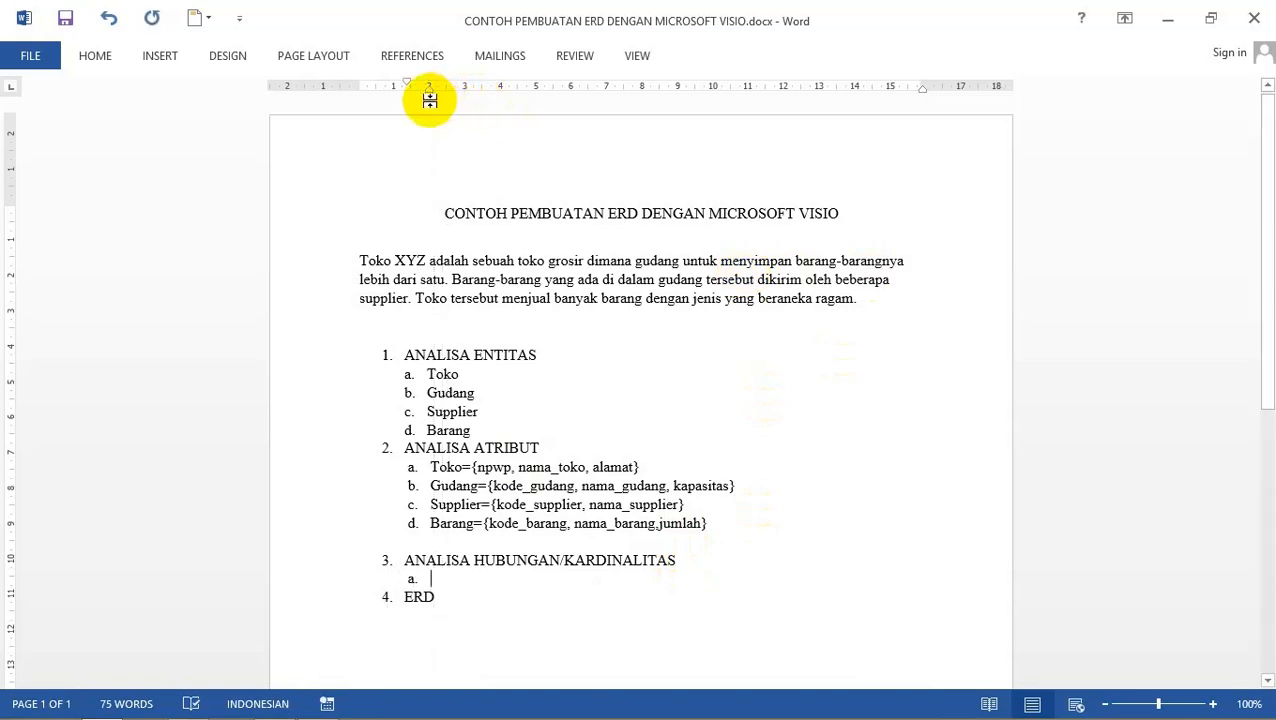
Enter "Toko – Gudang → one to many" as the first relationship item, with a dash and an arrow symbol.
{"action": "type", "text": "Toko"}
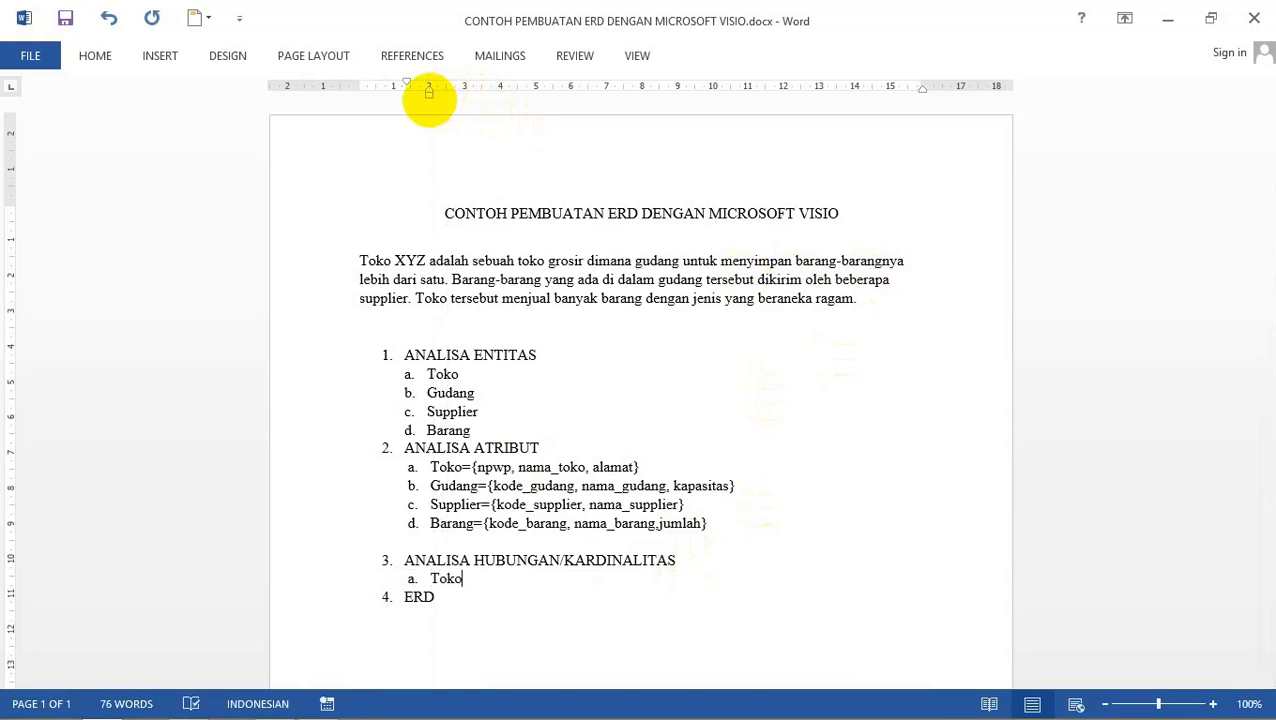
{"action": "type", "text": " -"}
{"action": "type", "text": " Gudang"}
{"action": "type", "text": " --"}
{"action": "type", "text": ">"}
{"action": "key", "text": "BackSpace"}
{"action": "key", "text": "BackSpace"}
{"action": "type", "text": "one to m"}
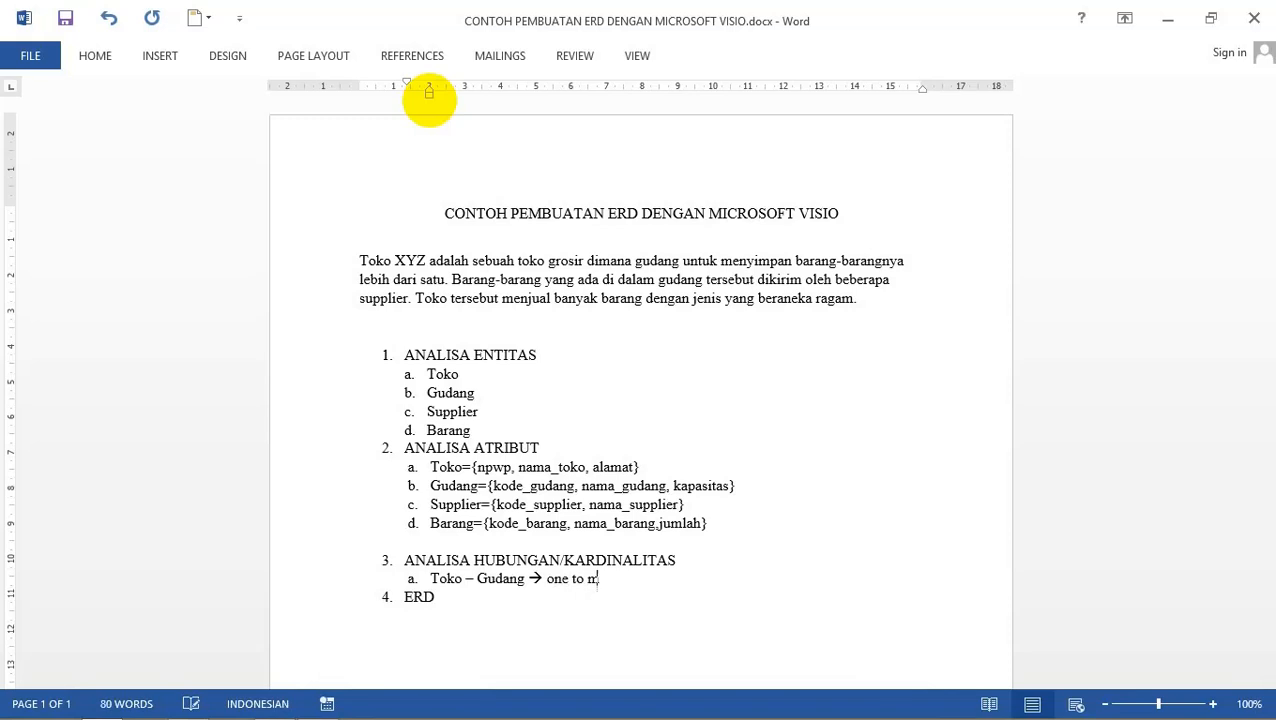
{"action": "type", "text": "any"}
Add the relationship item "Gudang – Barang → many to many" below it, with the cardinality in lowercase.
{"action": "key", "text": "Return"}
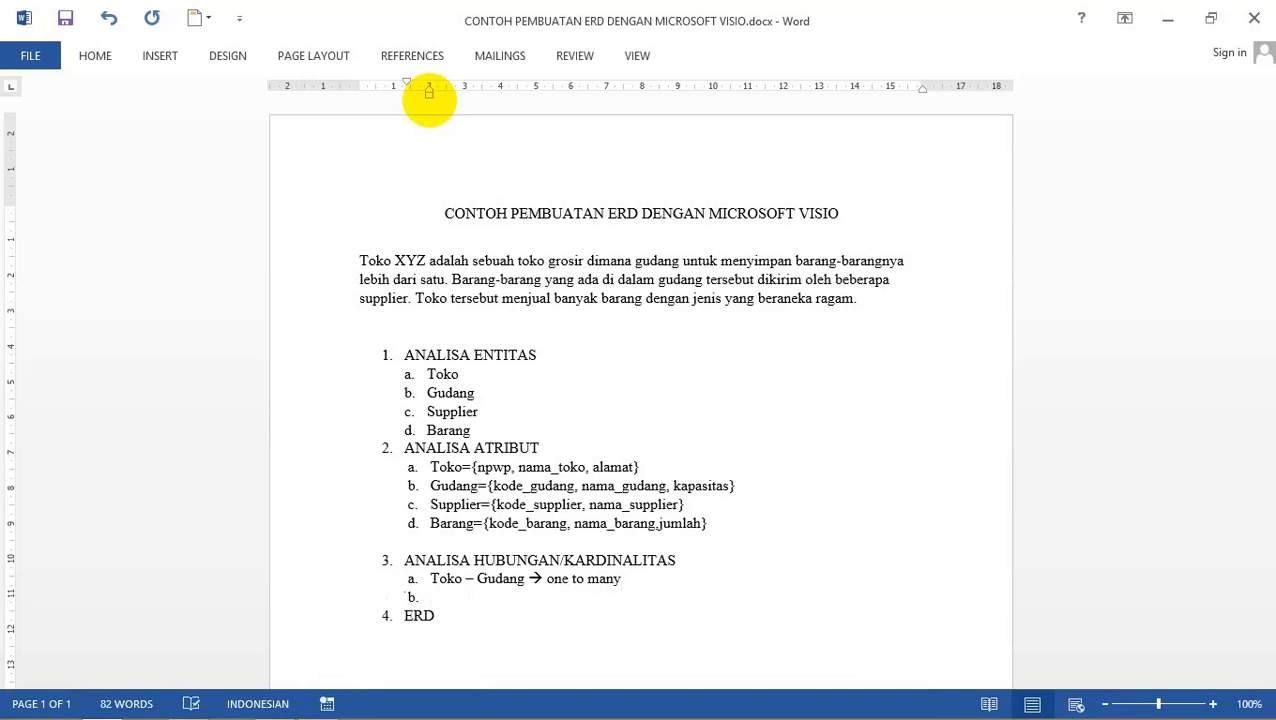
{"action": "type", "text": "Gudang"}
{"action": "type", "text": " - "}
{"action": "type", "text": "Barang"}
{"action": "type", "text": " -->"}
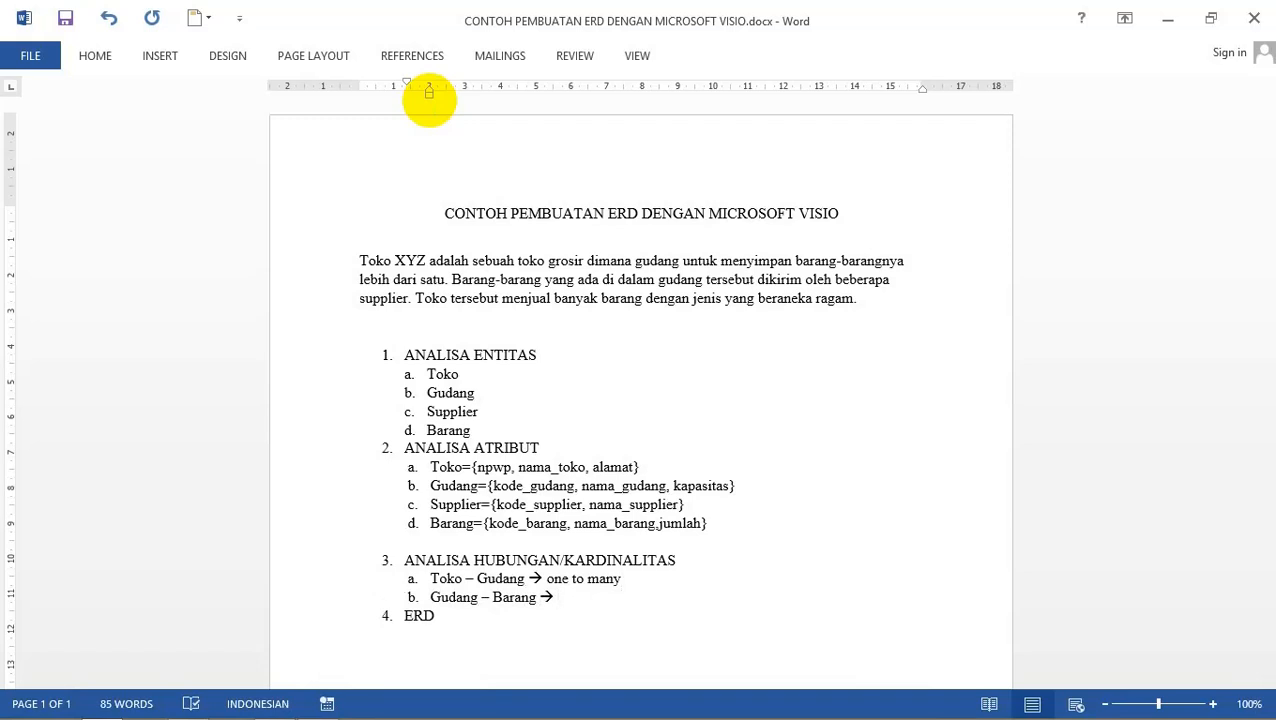
{"action": "type", "text": "Many to many"}
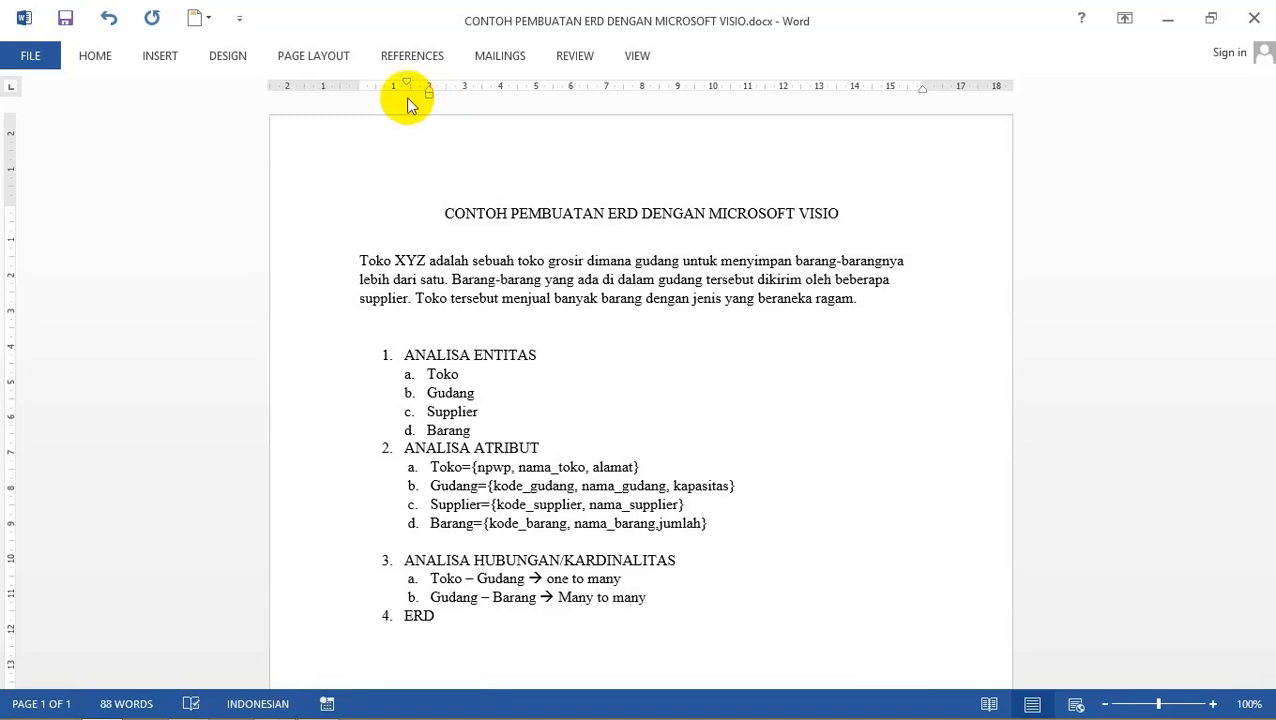
{"action": "left_click", "coordinate": [569, 594]}
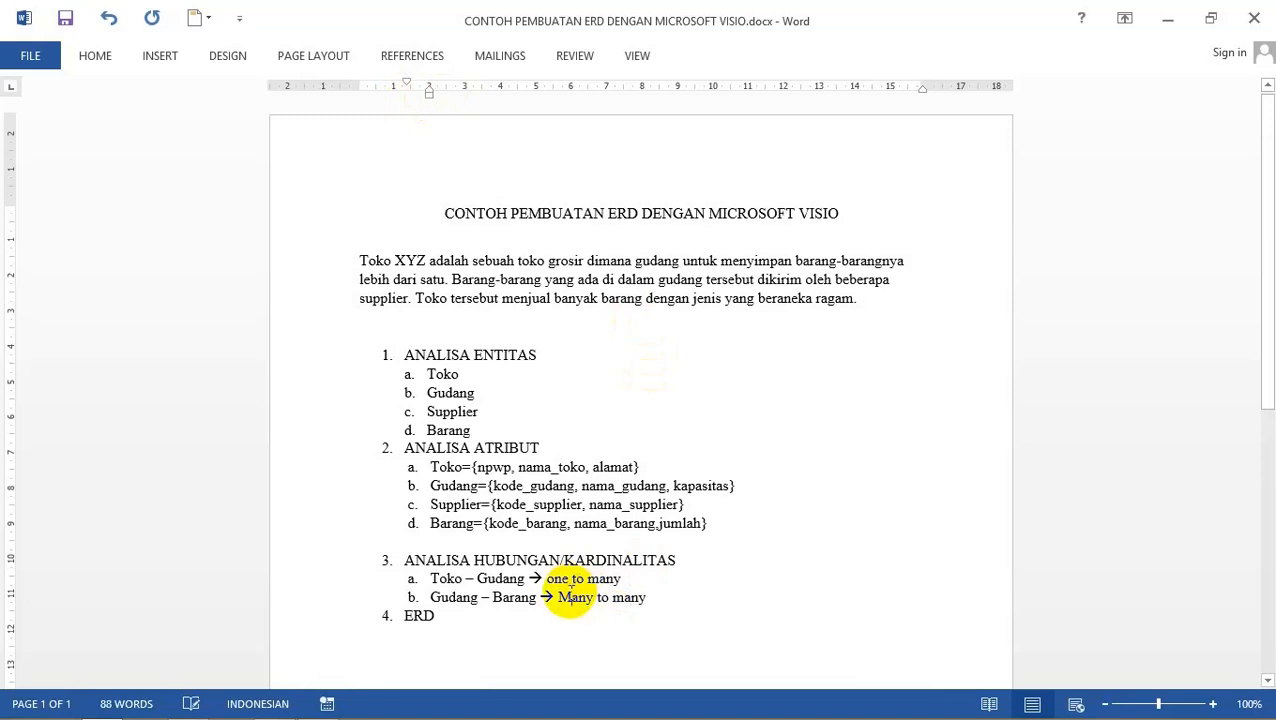
{"action": "key", "text": "BackSpace"}
{"action": "type", "text": "m"}
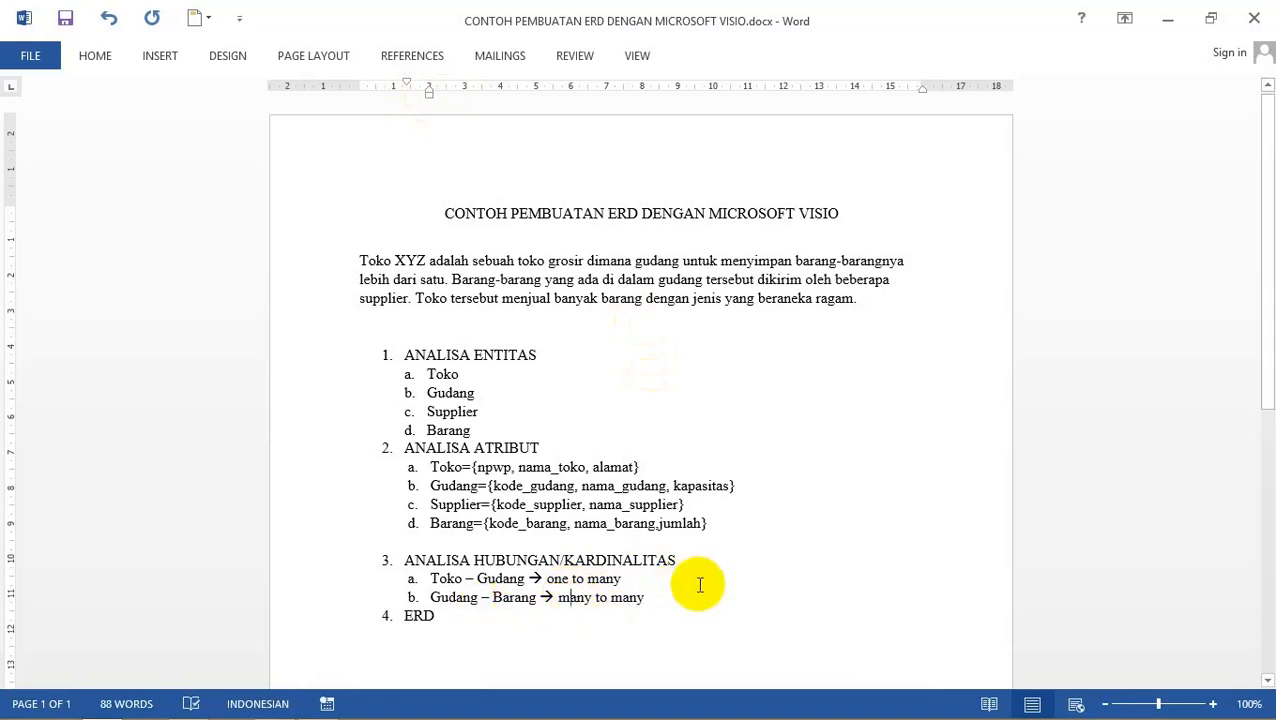
Add a third relationship item "Supplier – Barang → many to many" and save the document.
{"action": "left_click", "coordinate": [646, 600]}
{"action": "key", "text": "Return"}
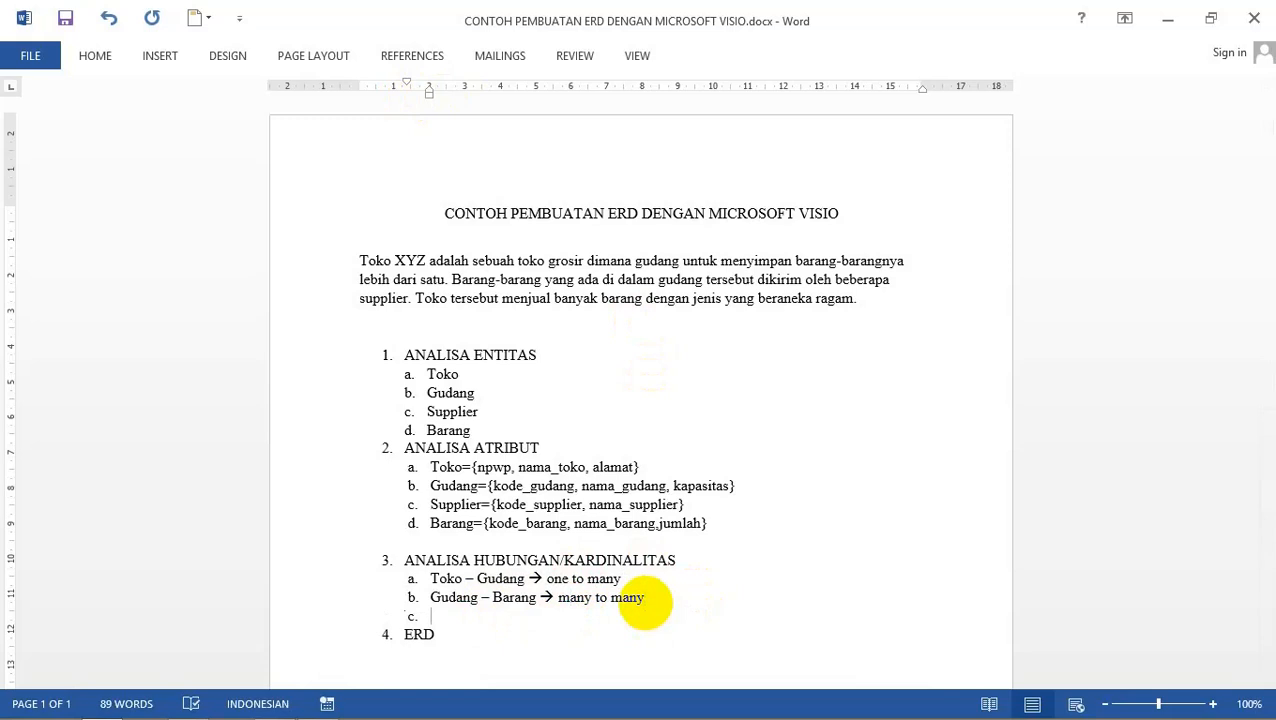
{"action": "type", "text": "Supplier"}
{"action": "type", "text": " - "}
{"action": "type", "text": "Barang"}
{"action": "type", "text": " -->"}
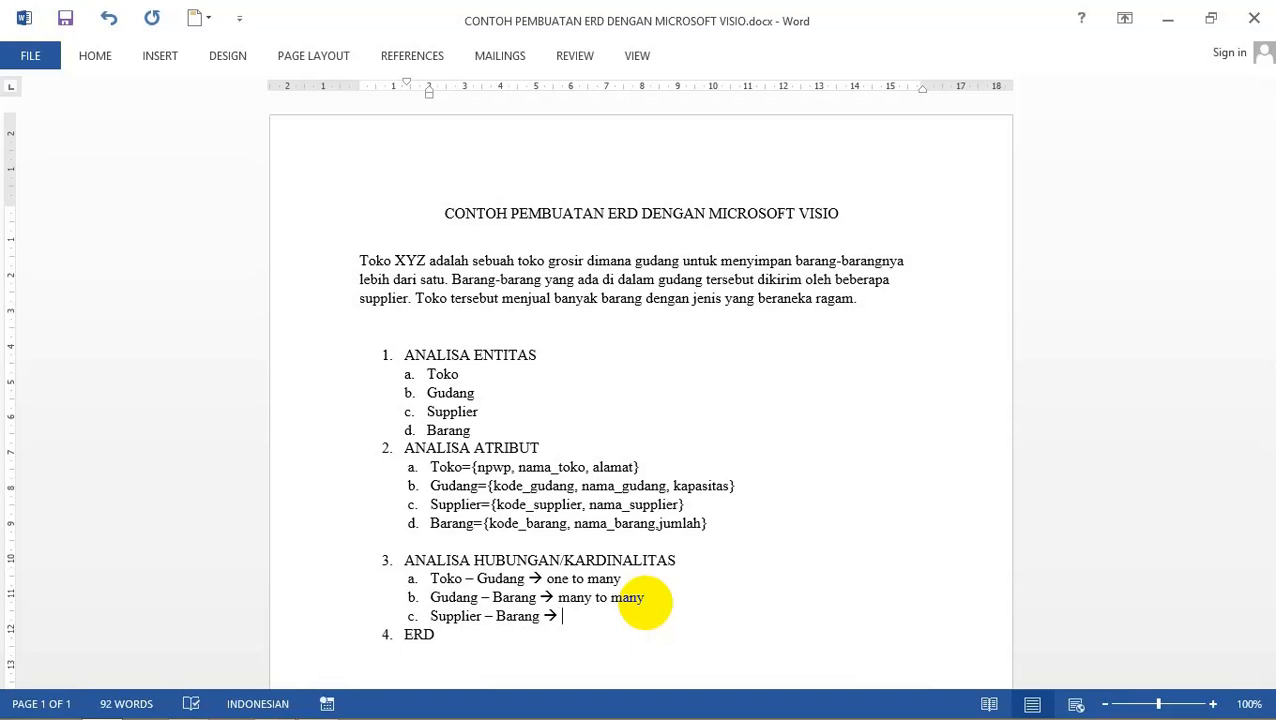
{"action": "type", "text": "M"}
{"action": "key", "text": "BackSpace"}
{"action": "type", "text": "many to many"}
{"action": "key", "text": "ctrl+s"}
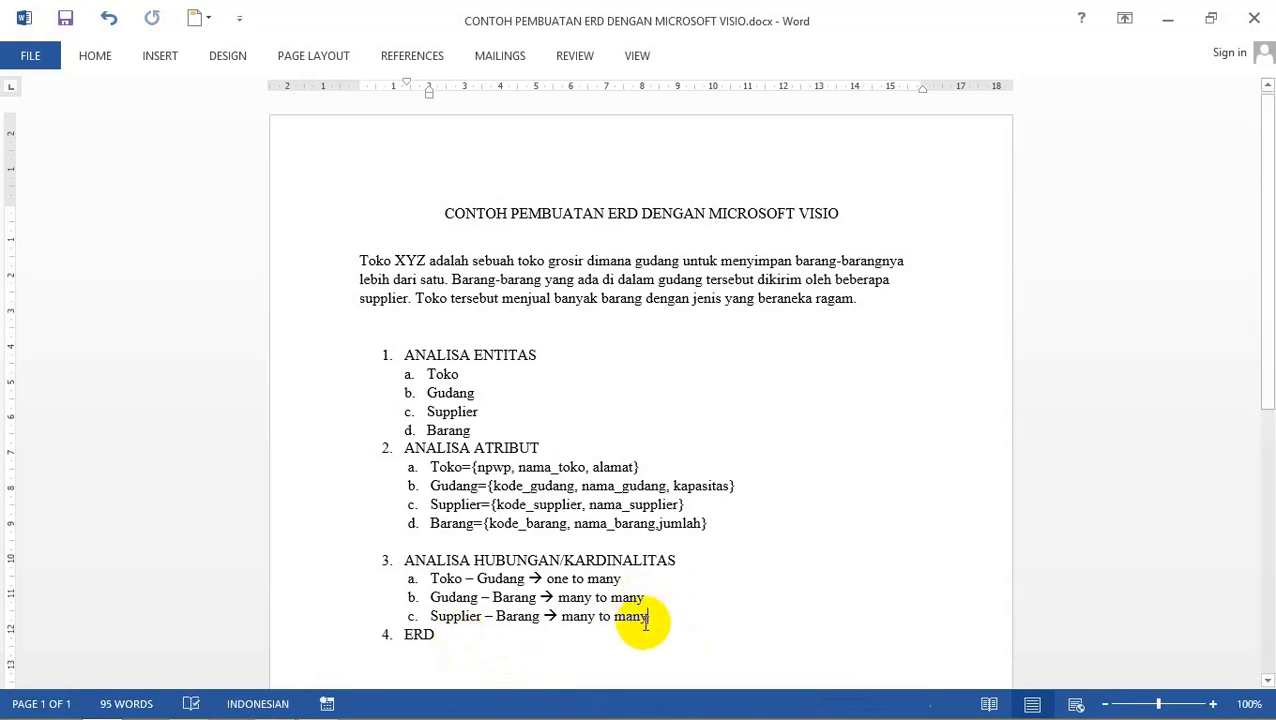
Insert an unlettered blank line between the relationship list and the ERD heading, and save the document.
{"action": "key", "text": "Return"}
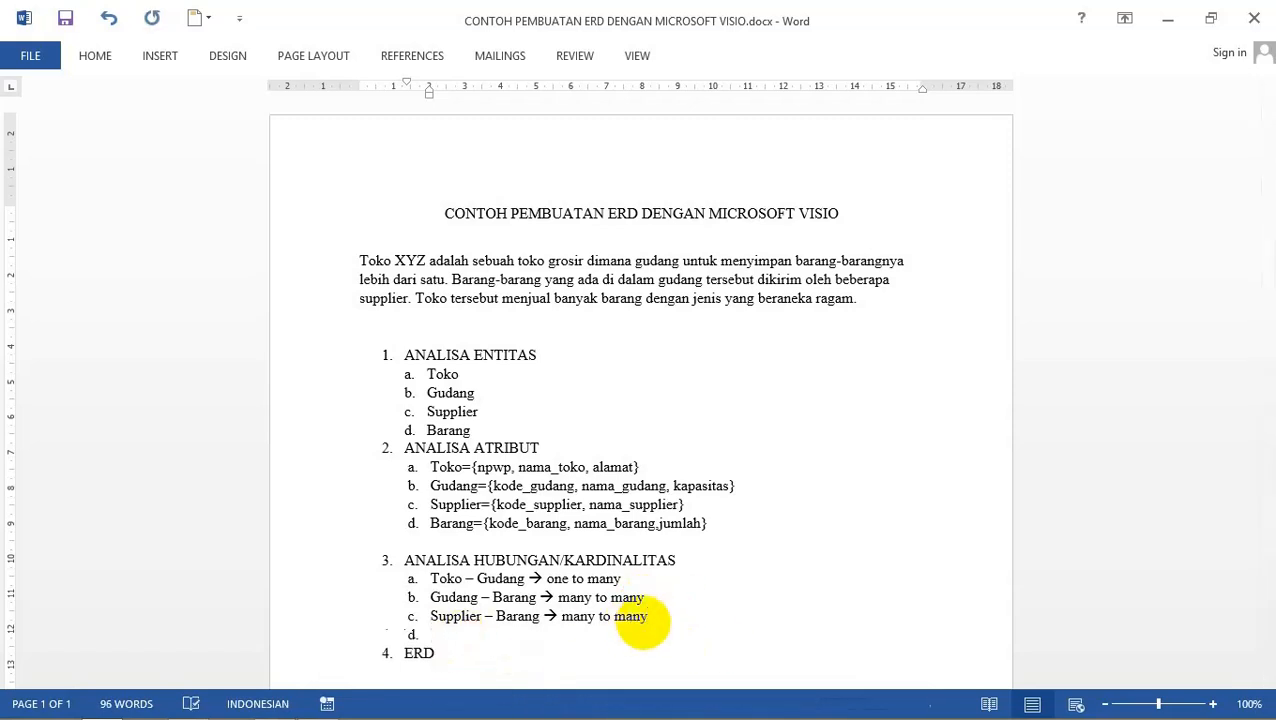
{"action": "key", "text": "BackSpace"}
{"action": "key", "text": "ctrl+s"}
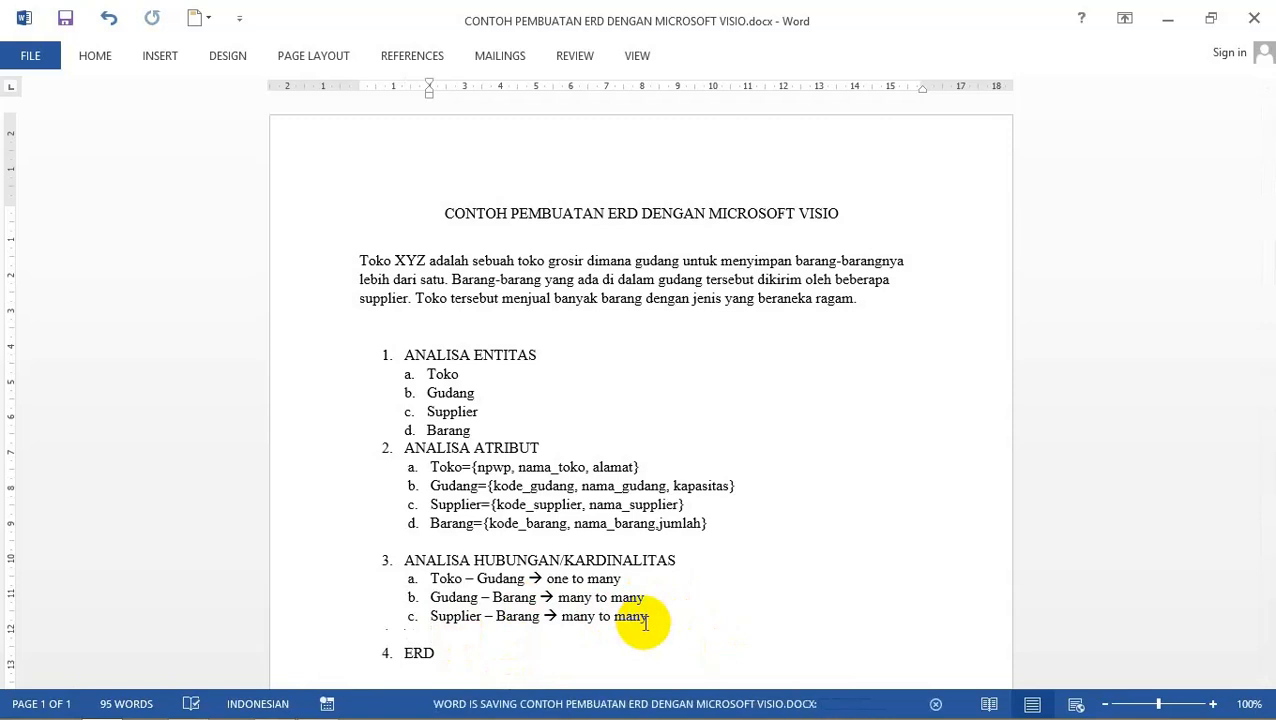
{"action": "left_click", "coordinate": [447, 655]}
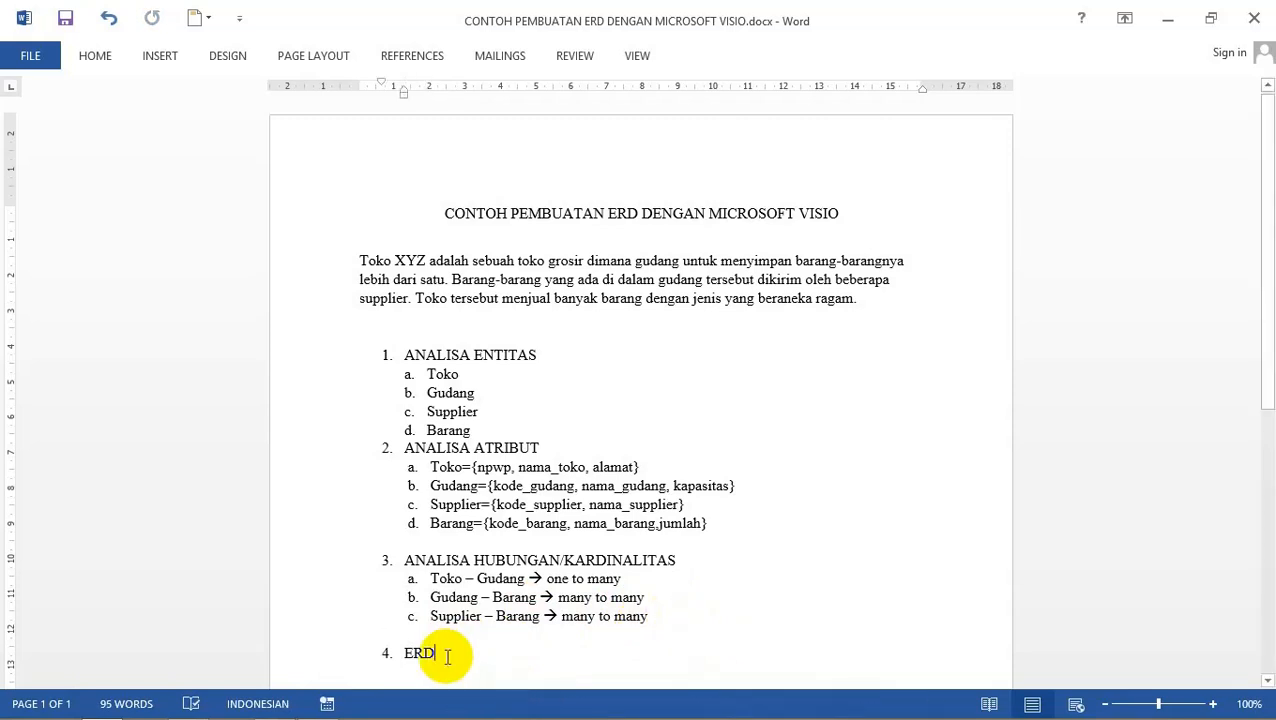
{"action": "mouse_move", "coordinate": [969, 715]}
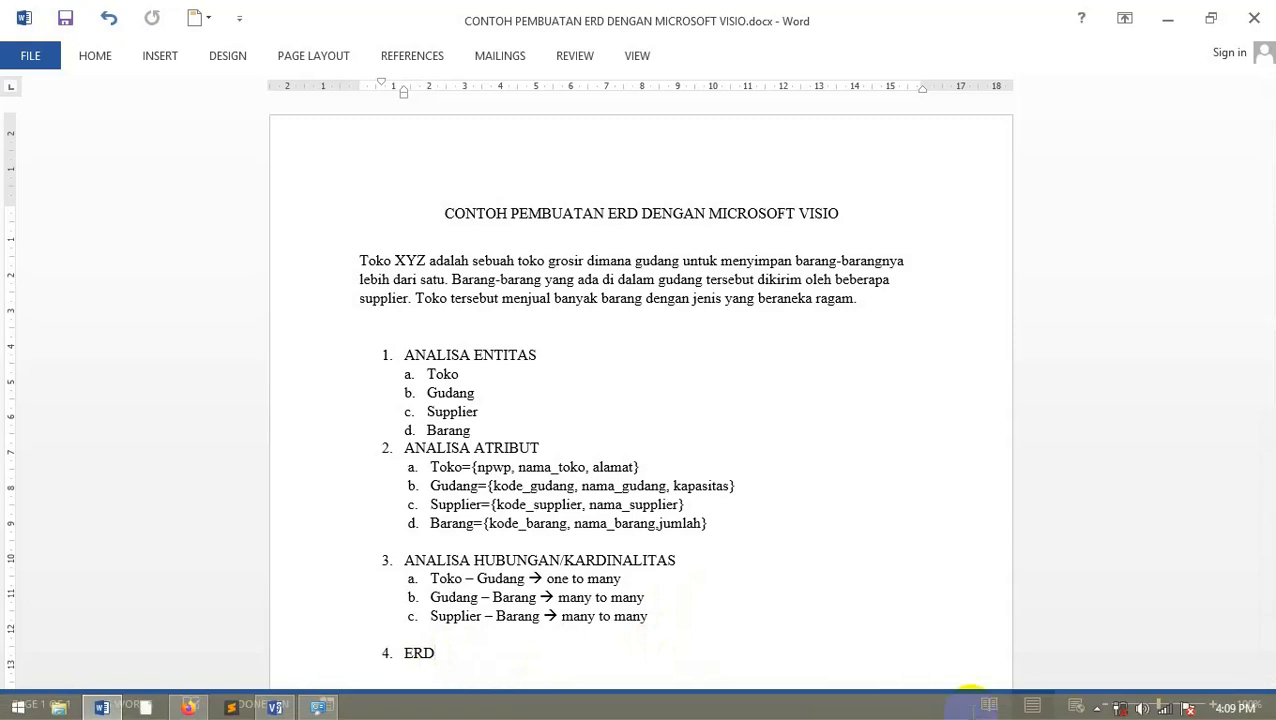
{"action": "left_click", "coordinate": [1097, 706]}
{"action": "left_click", "coordinate": [1068, 620]}
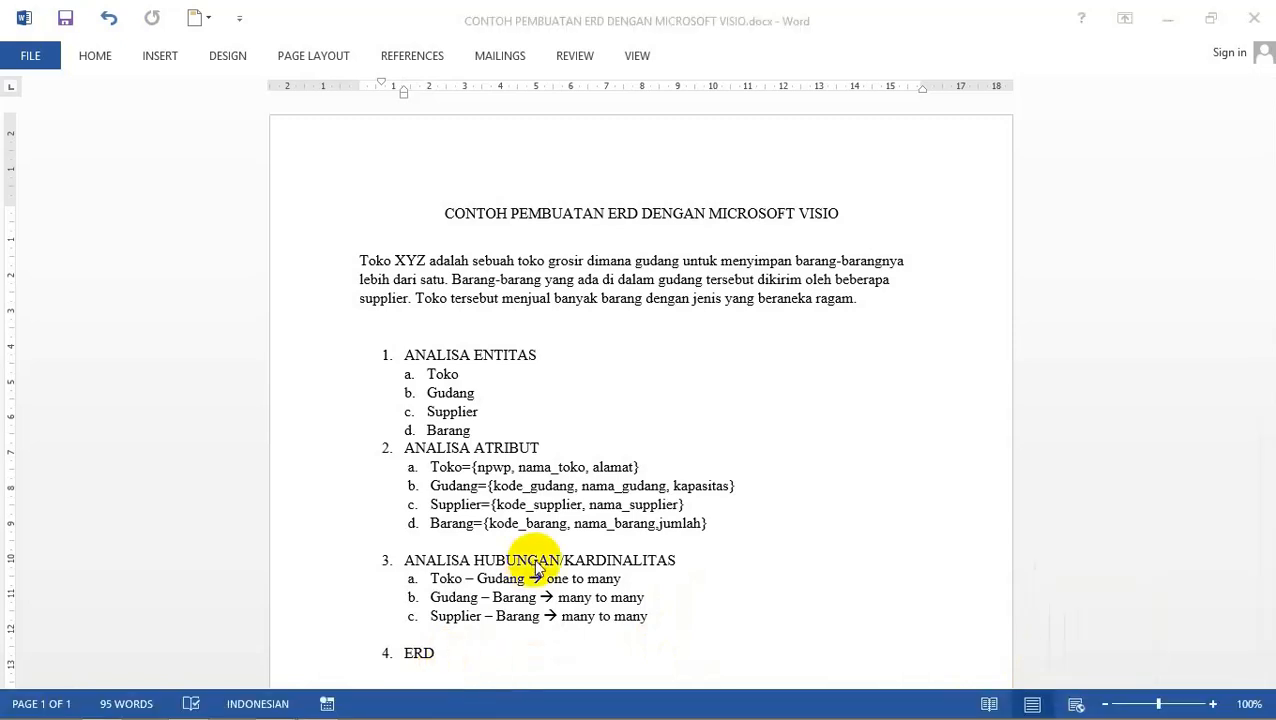
Switch to Visio and create a new drawing from the Basic Diagram template in Metric Units.
{"action": "mouse_move", "coordinate": [290, 712]}
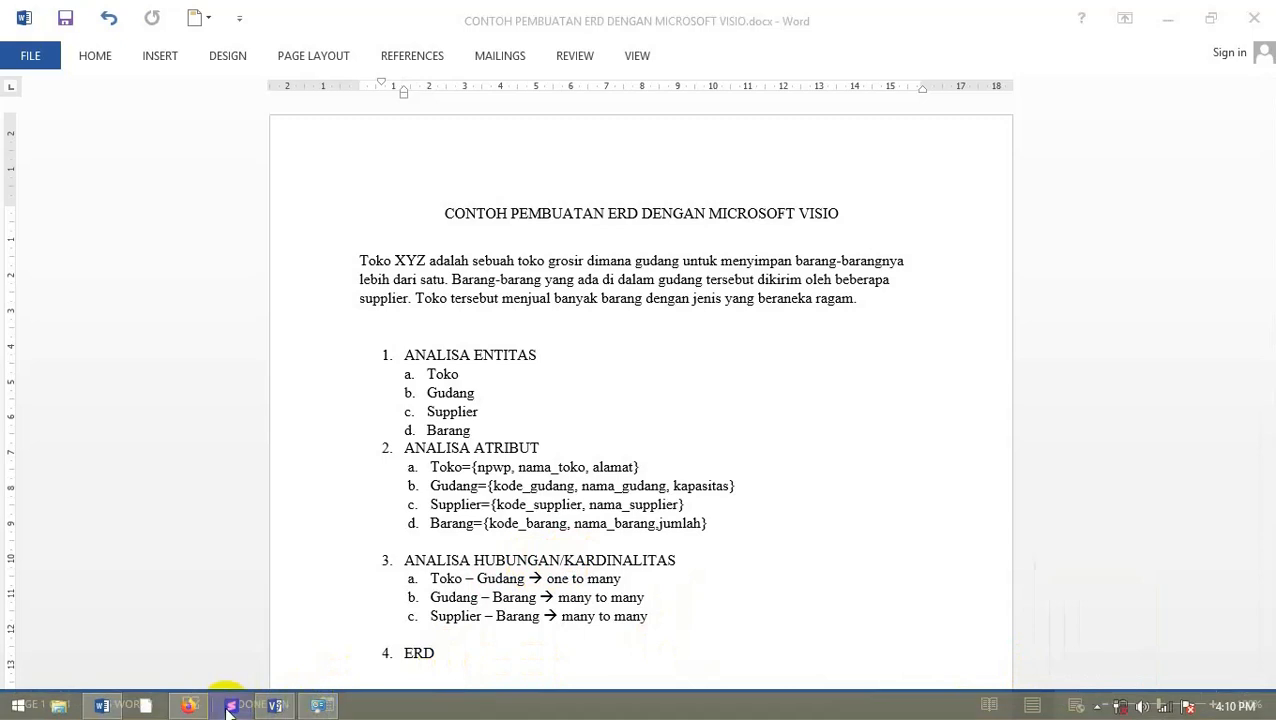
{"action": "left_click", "coordinate": [276, 706]}
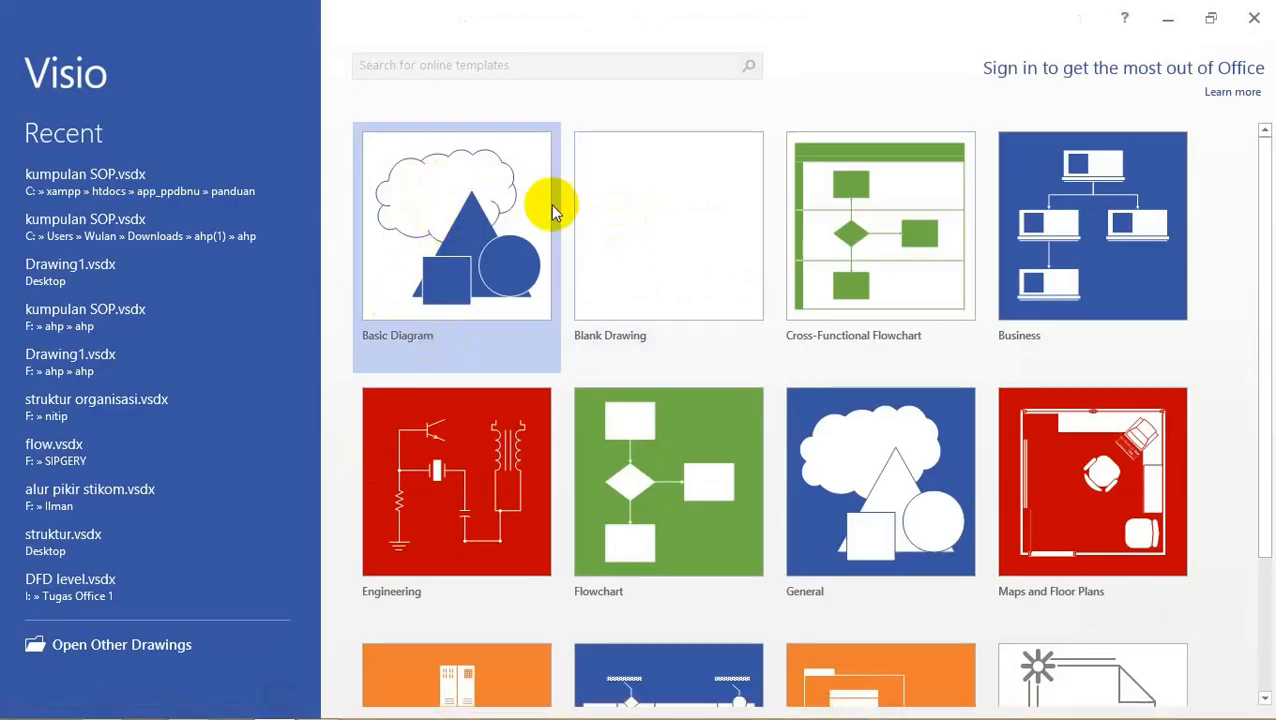
{"action": "left_click", "coordinate": [430, 231]}
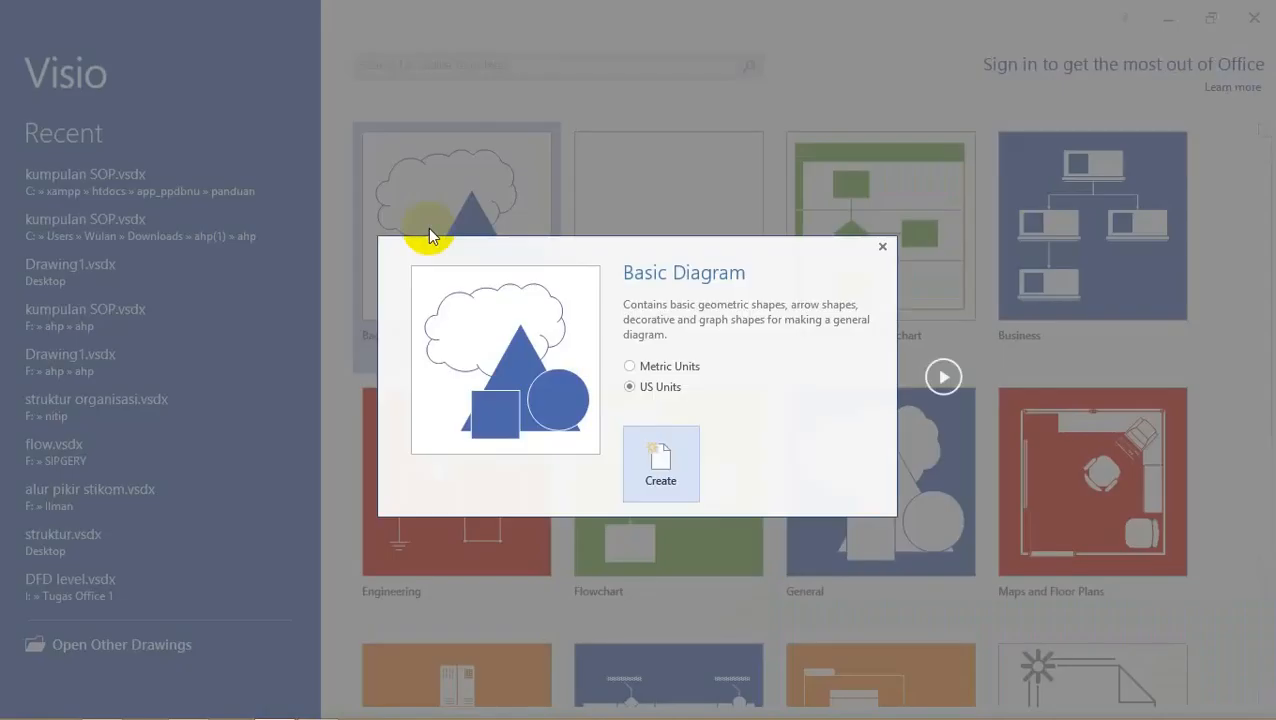
{"action": "left_click", "coordinate": [664, 368]}
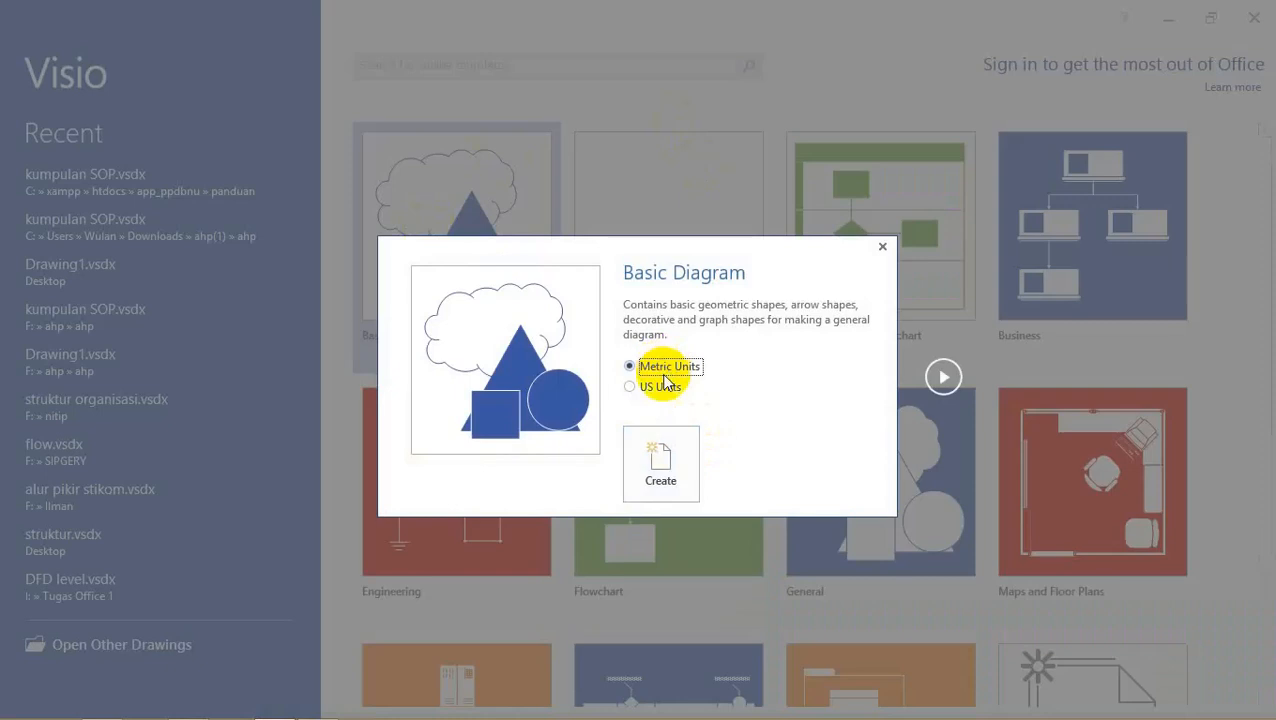
{"action": "left_click", "coordinate": [658, 470]}
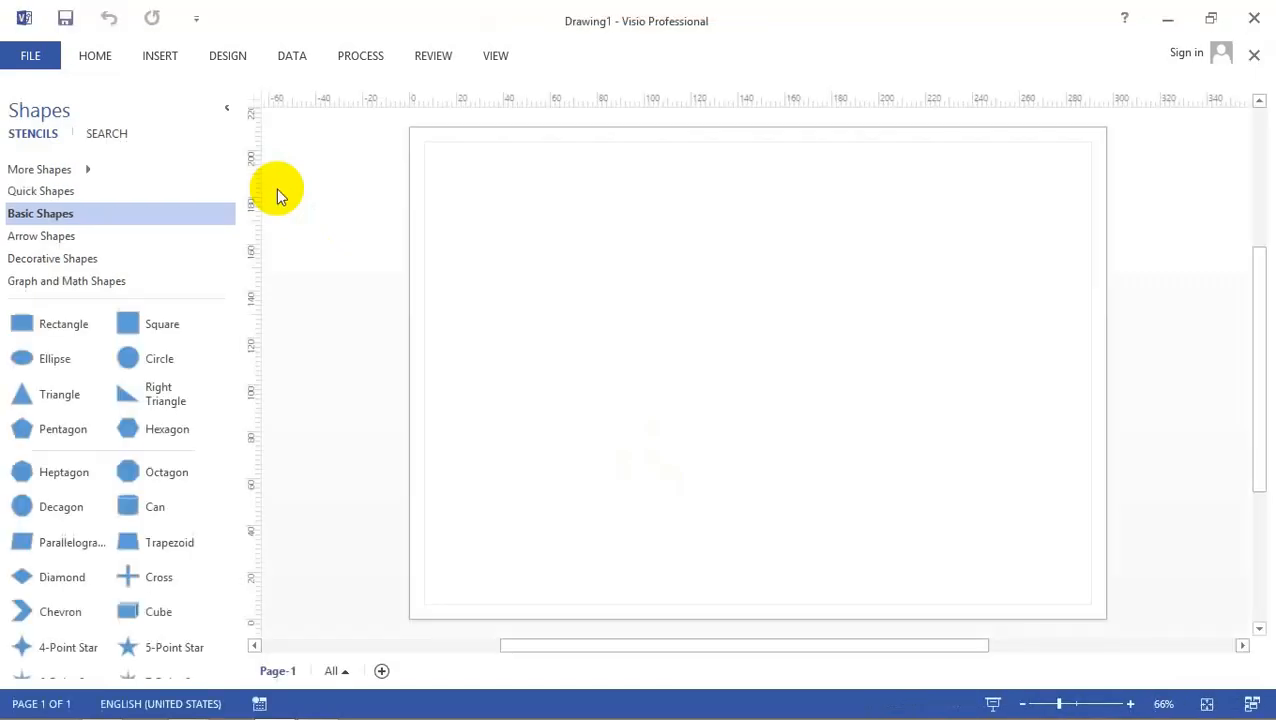
Add the Chen's Database Notation stencil from the Software and Database shapes to the drawing.
{"action": "left_click", "coordinate": [84, 169]}
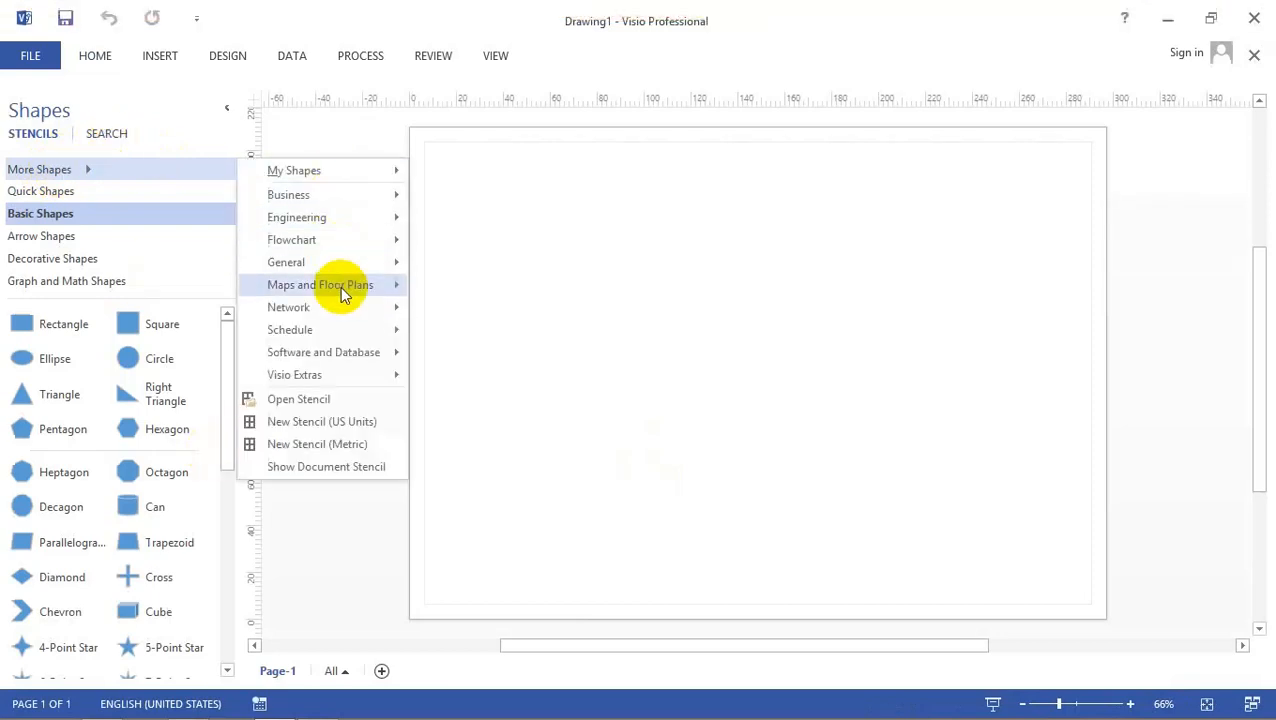
{"action": "mouse_move", "coordinate": [352, 358]}
{"action": "mouse_move", "coordinate": [462, 364]}
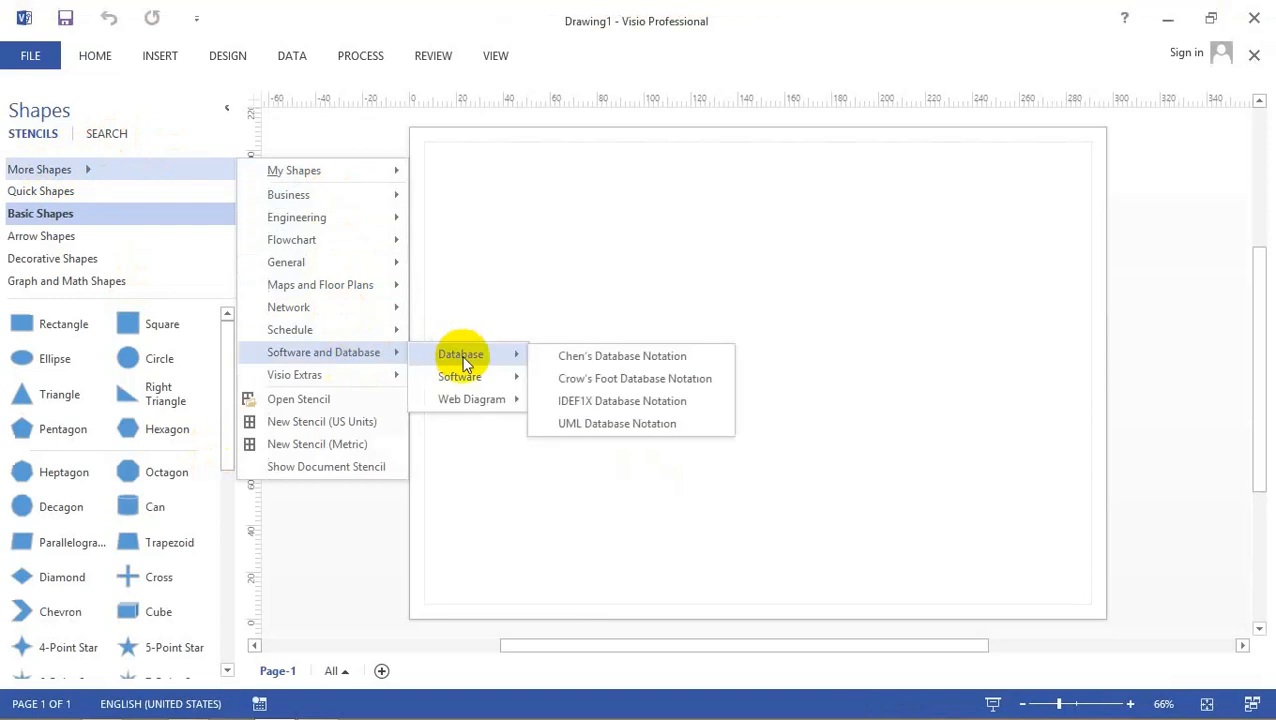
{"action": "left_click", "coordinate": [569, 360]}
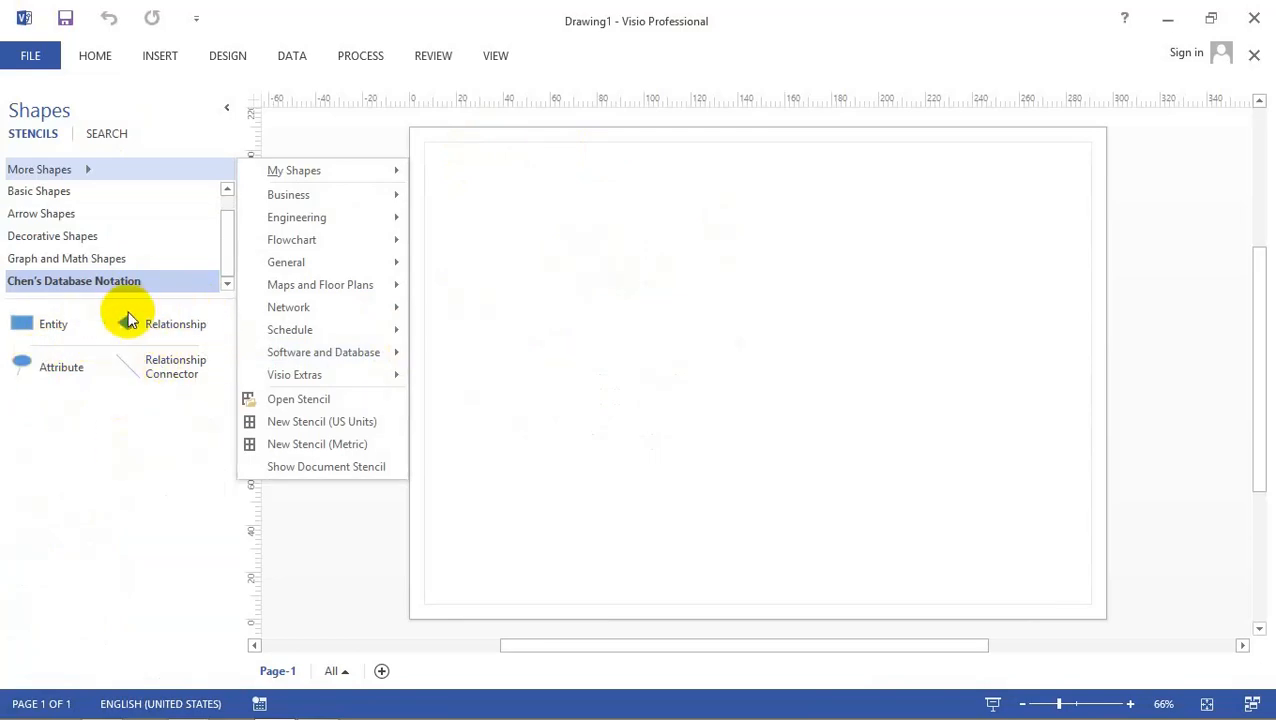
Place four Entity shapes on the page in a two-by-two arrangement with wide gaps between them.
{"action": "key", "text": "Escape"}
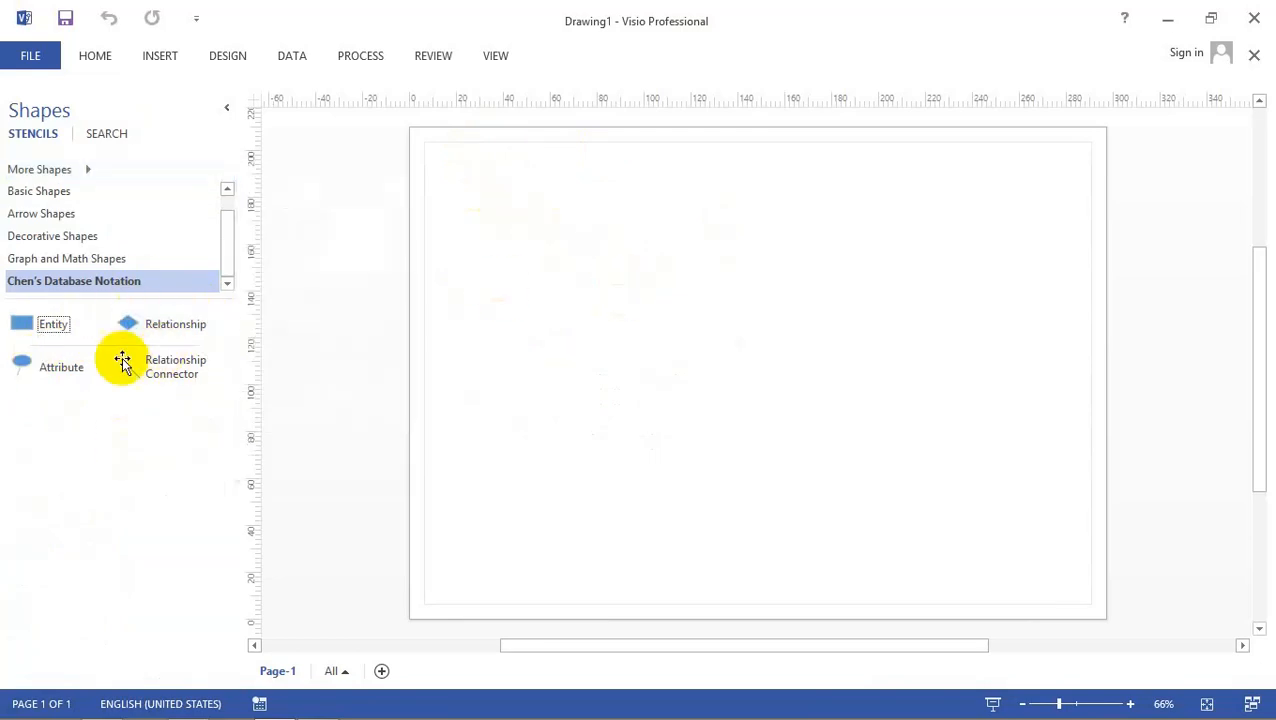
{"action": "left_click_drag", "start_coordinate": [346, 356], "coordinate": [585, 290]}
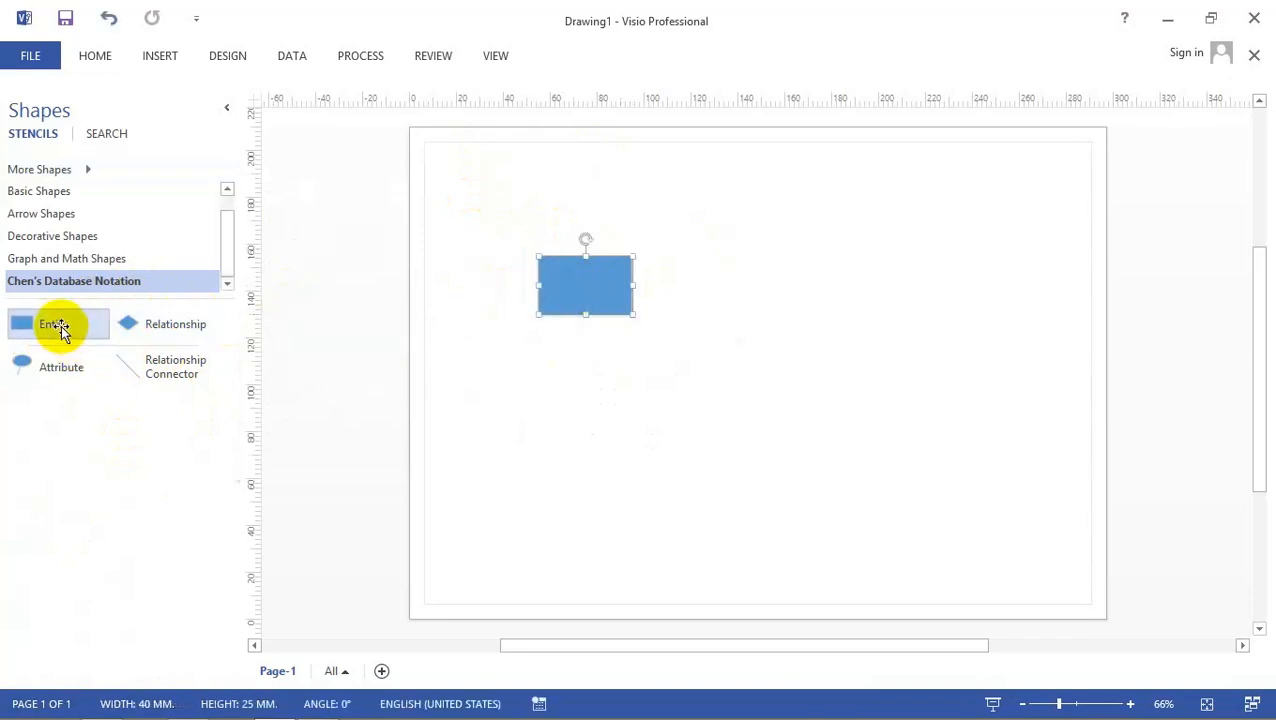
{"action": "left_click_drag", "start_coordinate": [60, 330], "coordinate": [918, 291]}
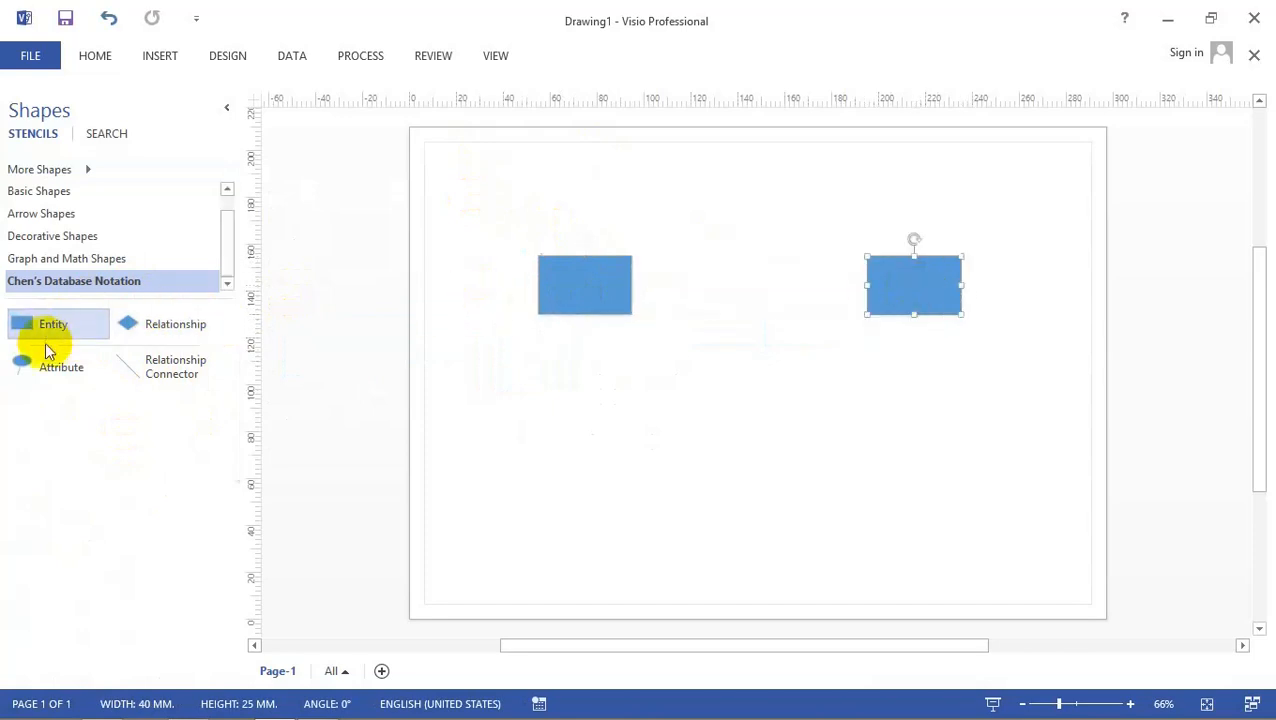
{"action": "left_click_drag", "start_coordinate": [44, 333], "coordinate": [908, 450]}
{"action": "left_click_drag", "start_coordinate": [51, 325], "coordinate": [591, 441]}
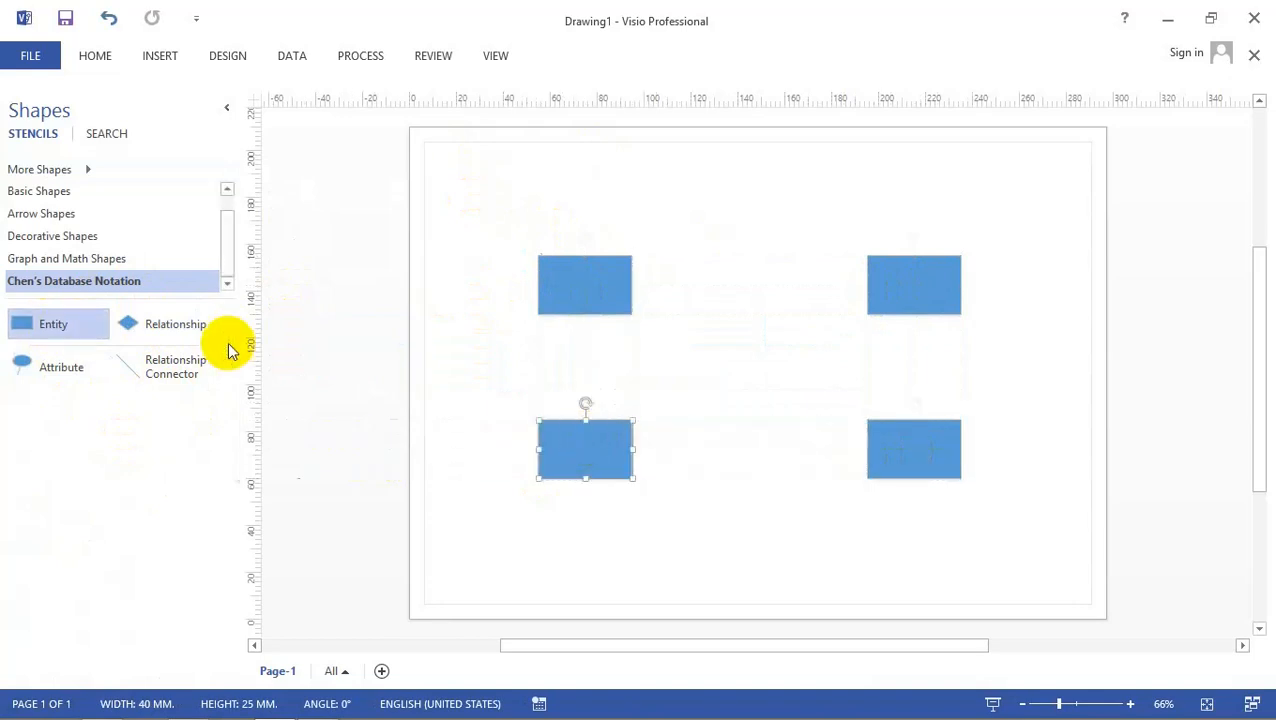
Place three Relationship diamonds: between the two upper entities, between the two right-hand entities, and between the two lower entities.
{"action": "left_click_drag", "start_coordinate": [170, 327], "coordinate": [743, 287]}
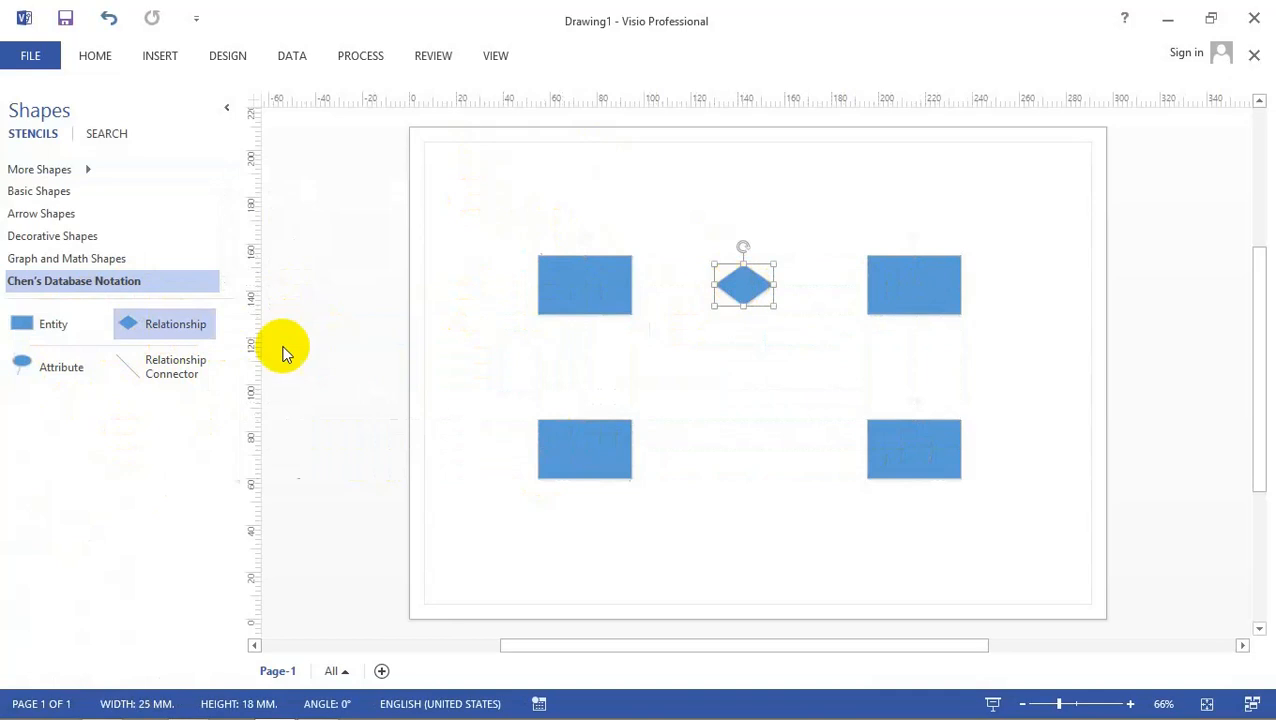
{"action": "left_click_drag", "start_coordinate": [165, 322], "coordinate": [911, 366]}
{"action": "left_click_drag", "start_coordinate": [194, 327], "coordinate": [748, 452]}
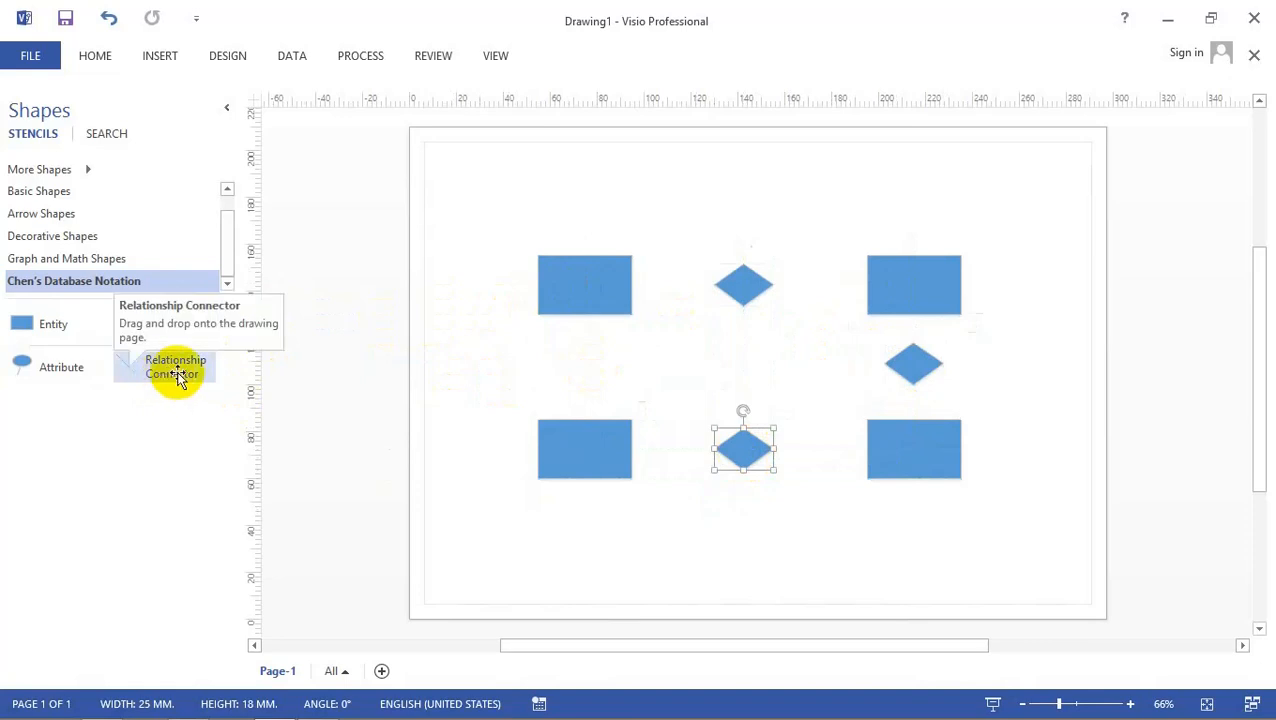
Link each relationship diamond to the two entities beside it with Relationship Connectors glued at both ends.
{"action": "left_click_drag", "start_coordinate": [167, 378], "coordinate": [644, 288]}
{"action": "left_click_drag", "start_coordinate": [648, 350], "coordinate": [720, 272]}
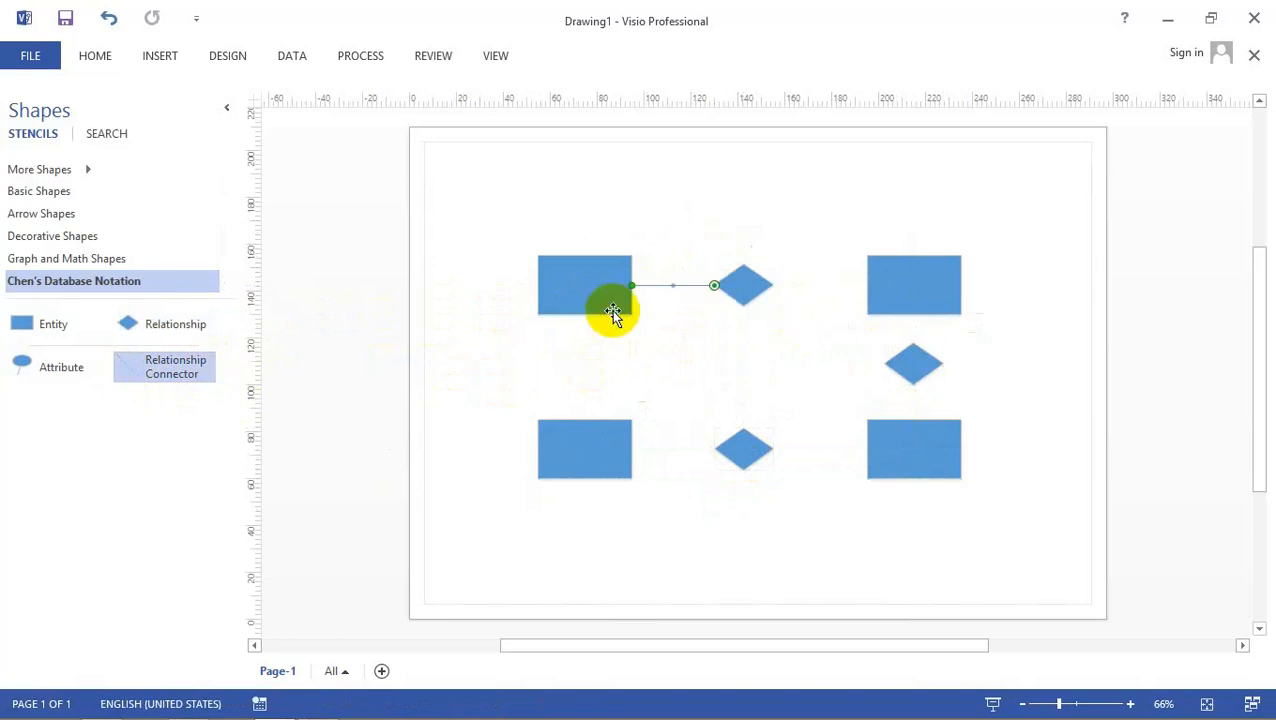
{"action": "left_click_drag", "start_coordinate": [194, 362], "coordinate": [866, 285]}
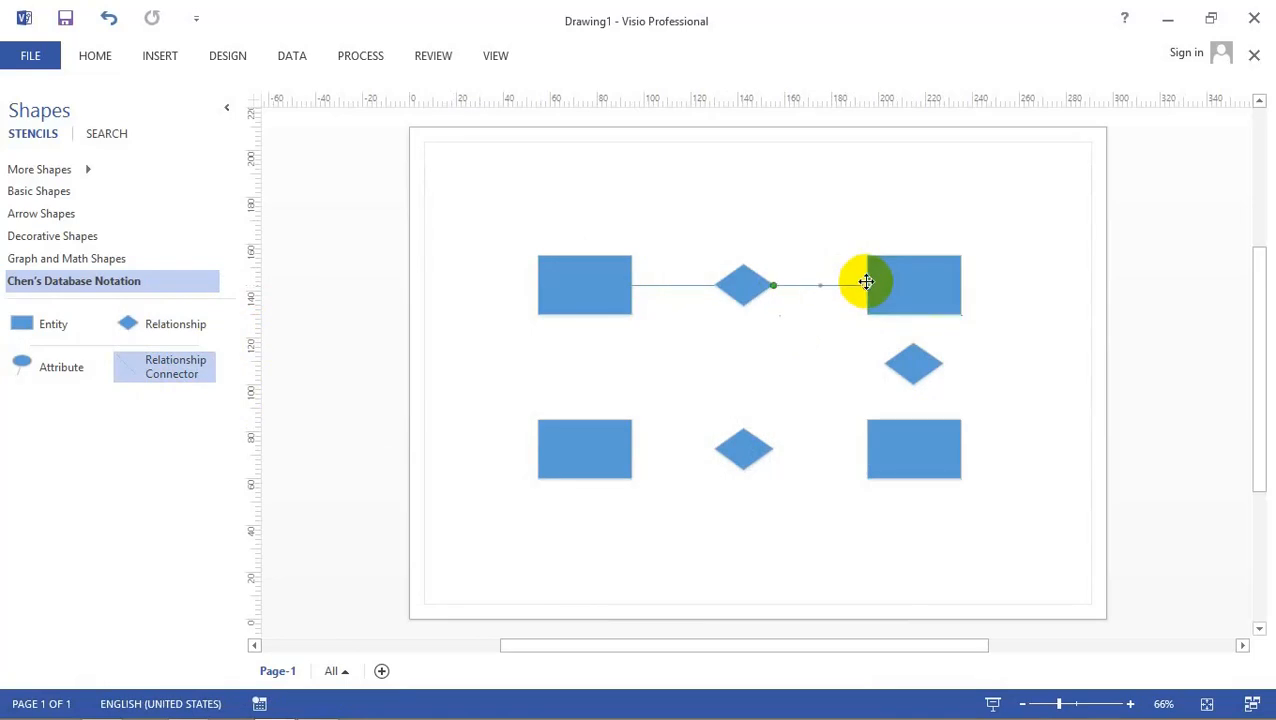
{"action": "left_click_drag", "start_coordinate": [162, 365], "coordinate": [907, 318]}
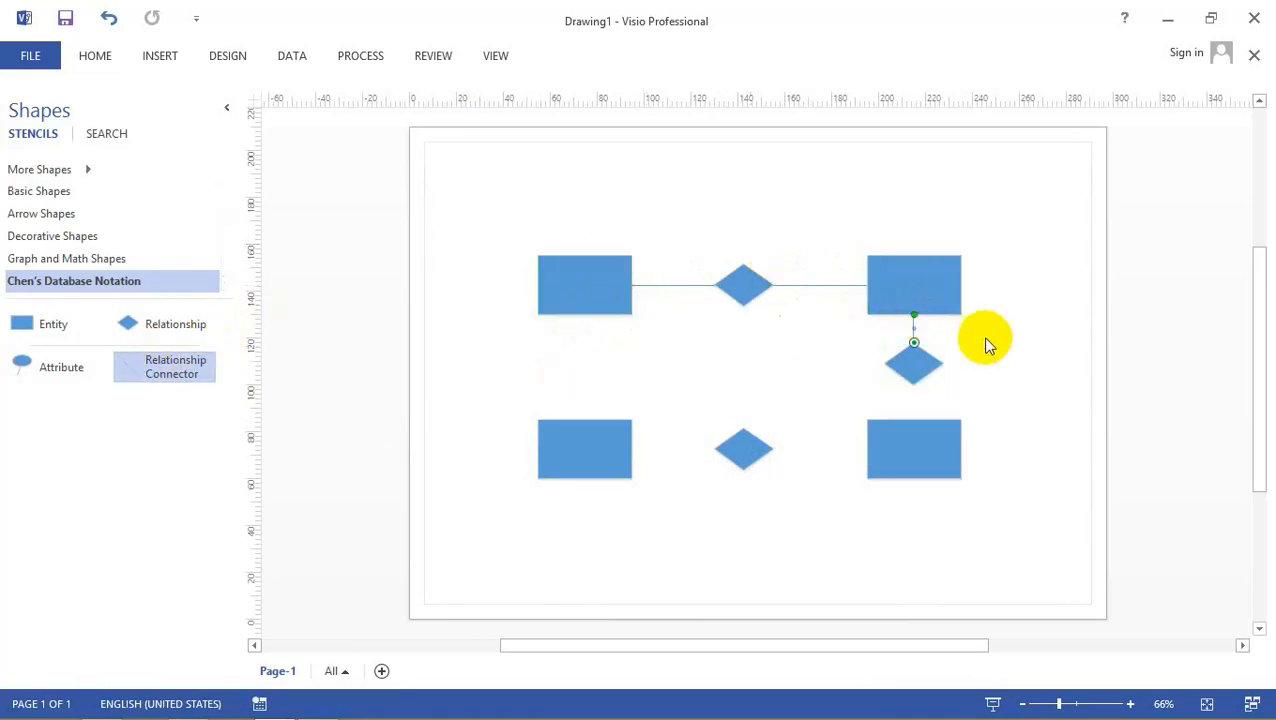
{"action": "left_click_drag", "start_coordinate": [171, 376], "coordinate": [914, 398]}
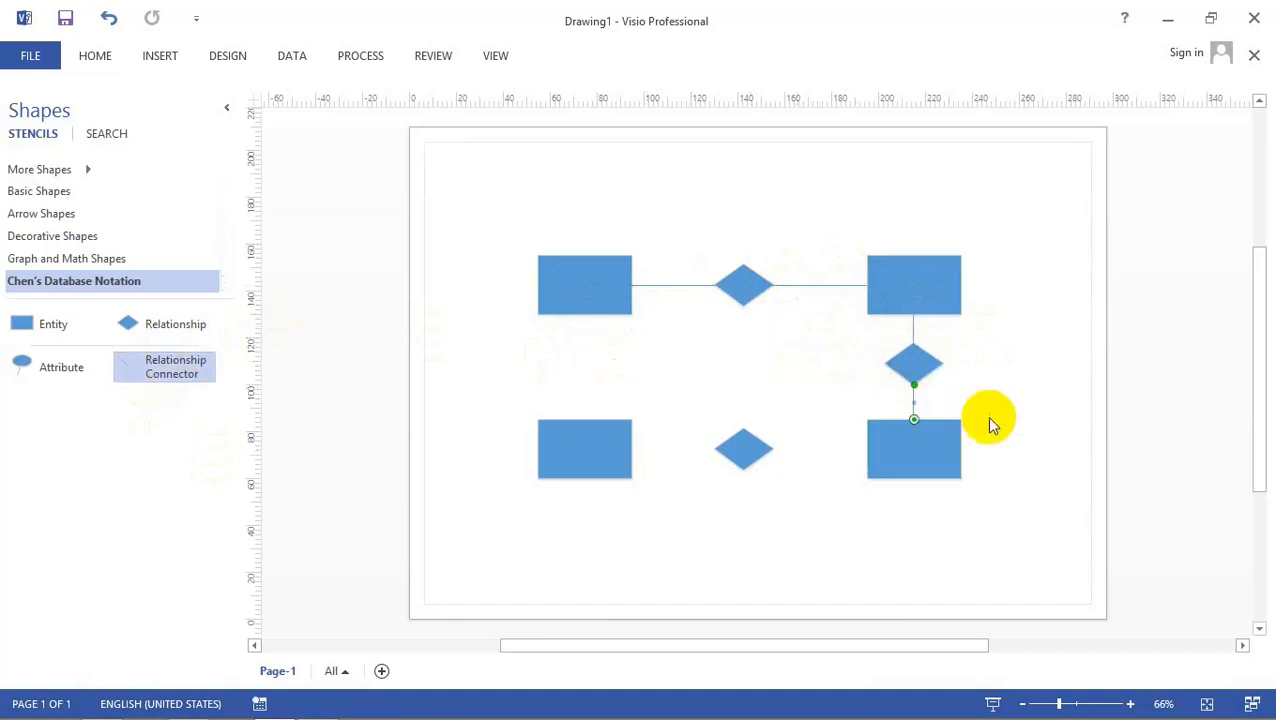
{"action": "left_click_drag", "start_coordinate": [179, 365], "coordinate": [866, 449]}
{"action": "left_click_drag", "start_coordinate": [171, 365], "coordinate": [713, 454]}
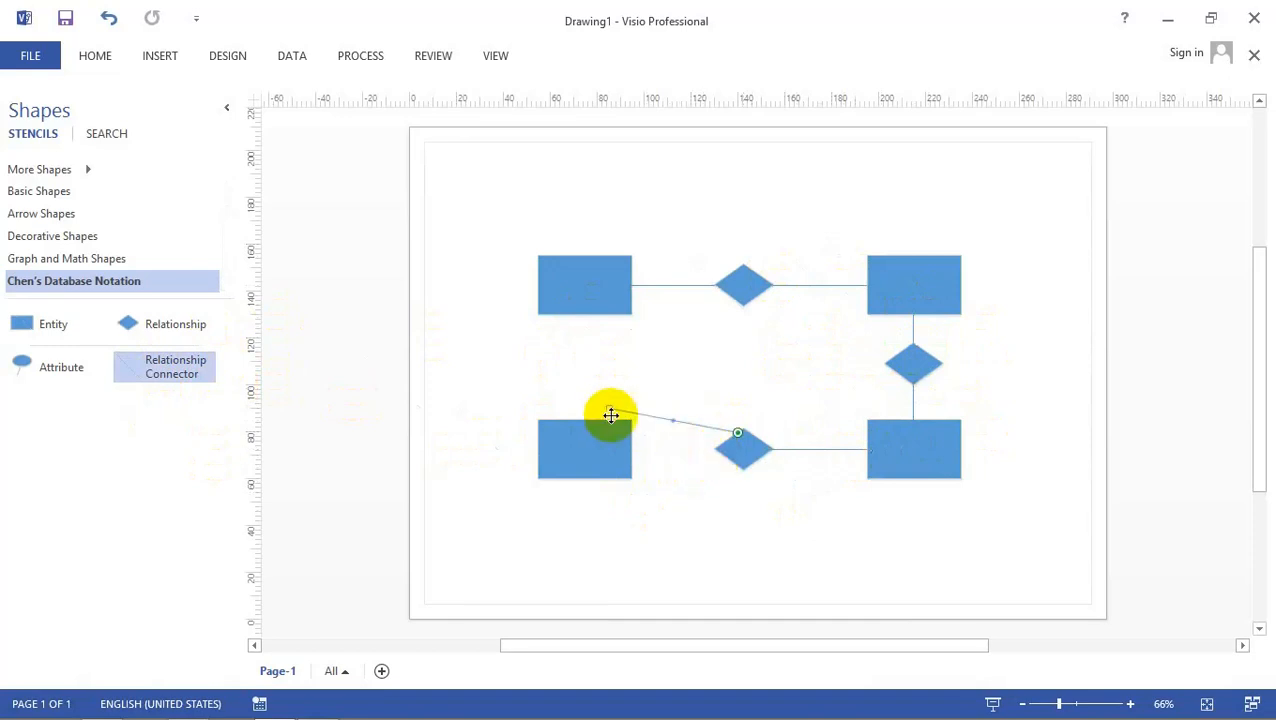
{"action": "left_click_drag", "start_coordinate": [606, 410], "coordinate": [622, 444]}
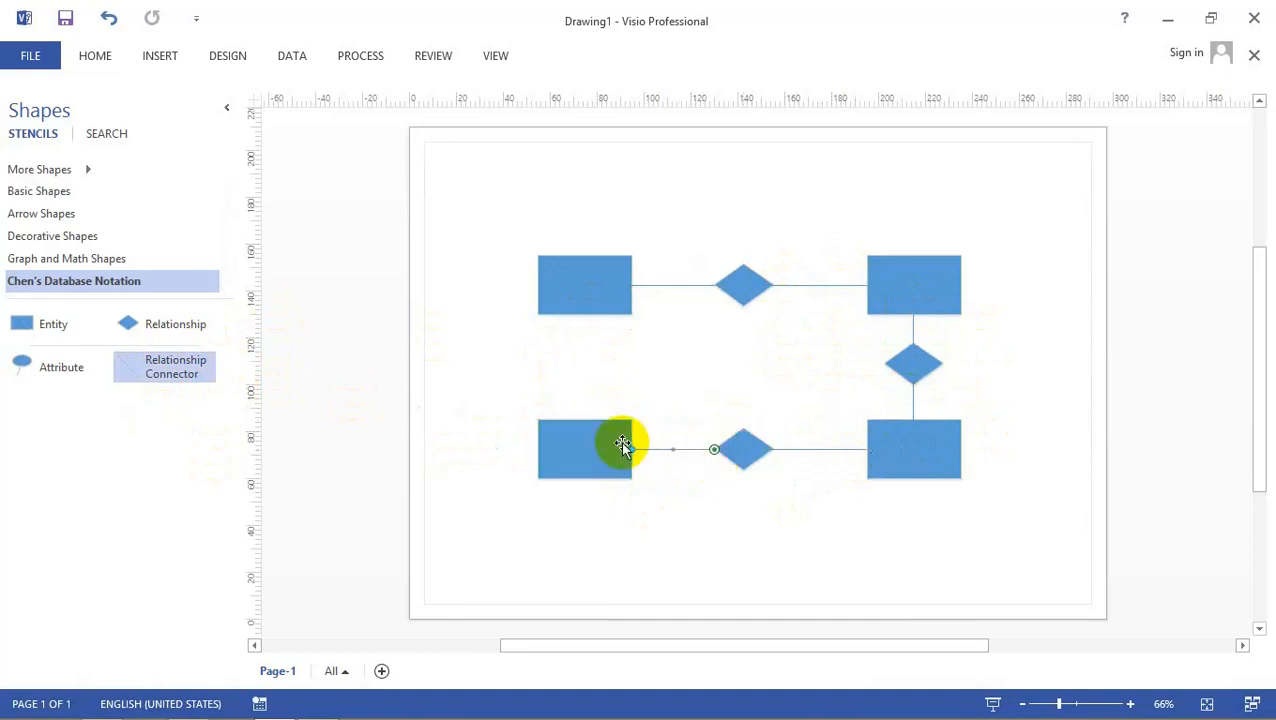
Label the upper-left entity "Toko" and the upper-right entity "Gudang".
{"action": "left_click", "coordinate": [576, 287]}
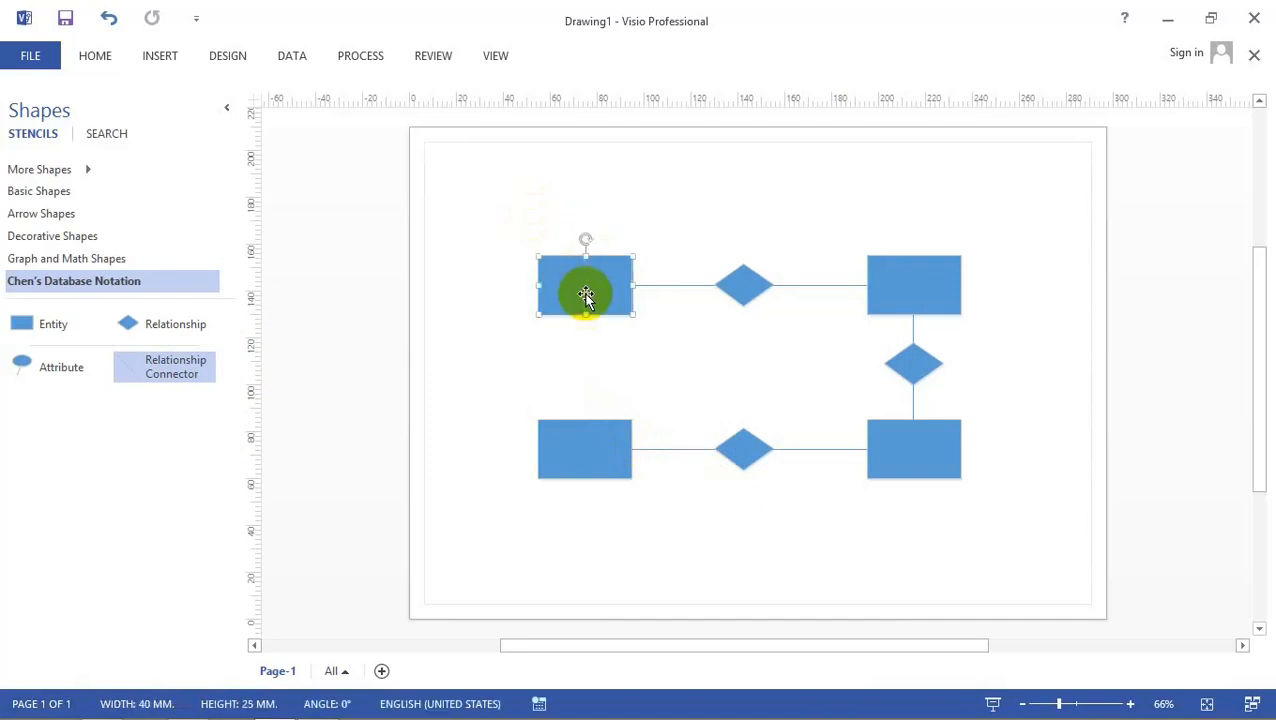
{"action": "double_click", "coordinate": [585, 295]}
{"action": "type", "text": "Toko"}
{"action": "left_click", "coordinate": [951, 407]}
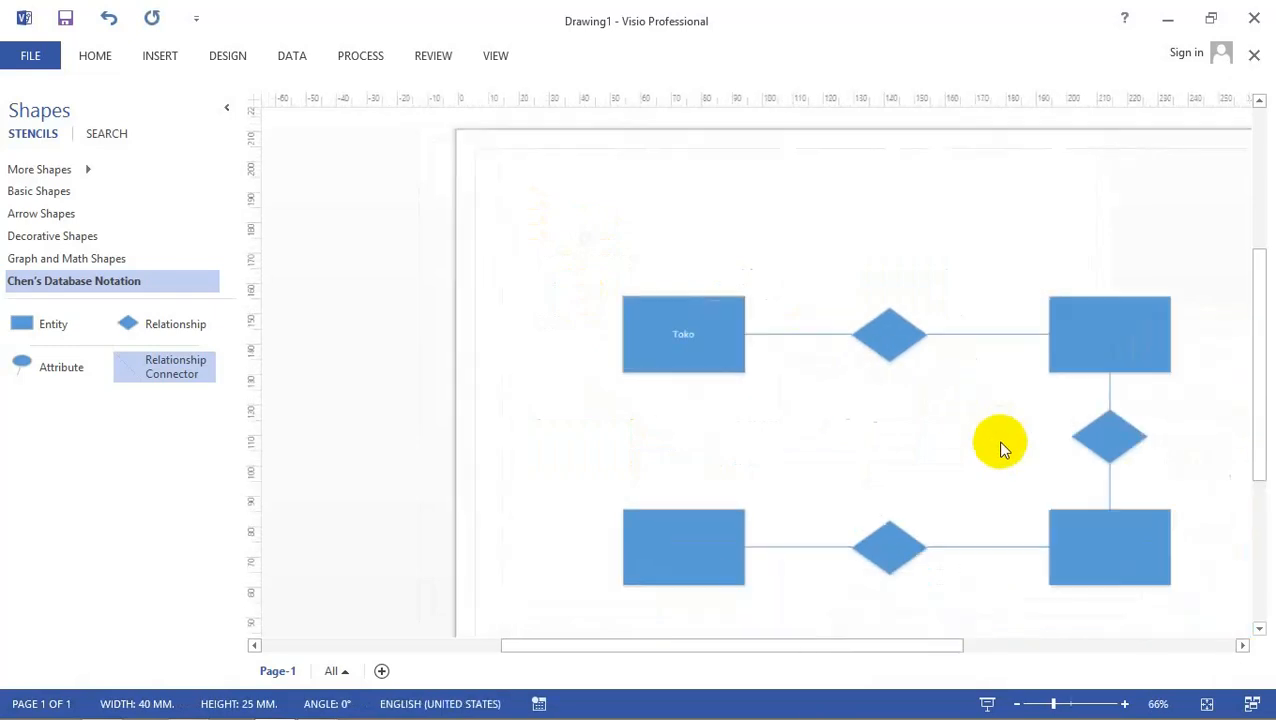
{"action": "left_click", "coordinate": [915, 279]}
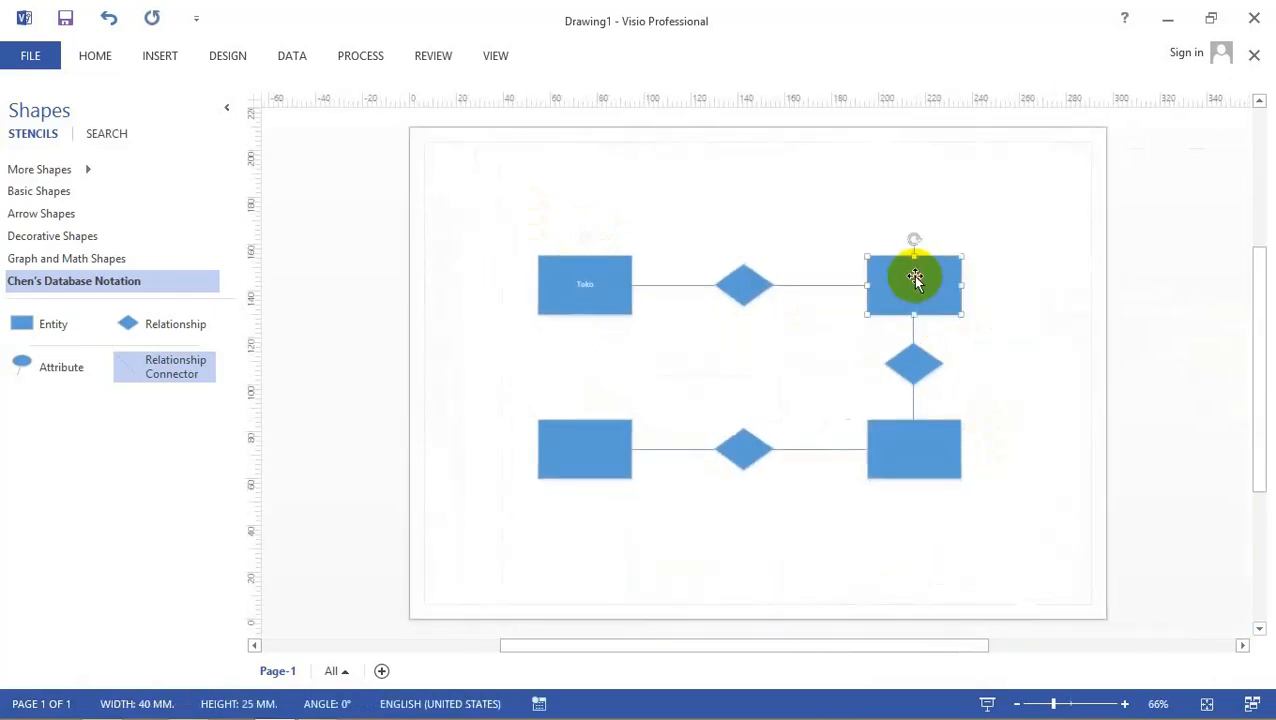
{"action": "double_click", "coordinate": [915, 279]}
{"action": "type", "text": "Gudang"}
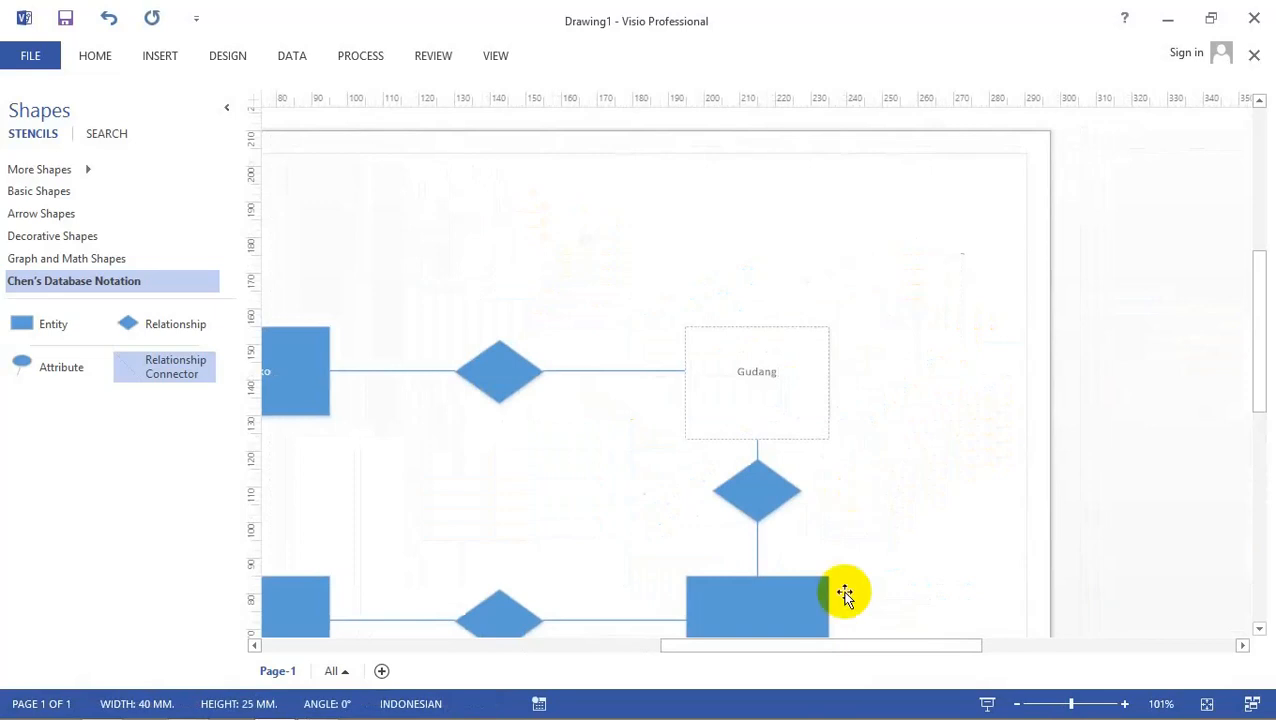
Label the lower-right entity "Barang" and the lower-left entity "Supplier".
{"action": "left_click", "coordinate": [744, 604]}
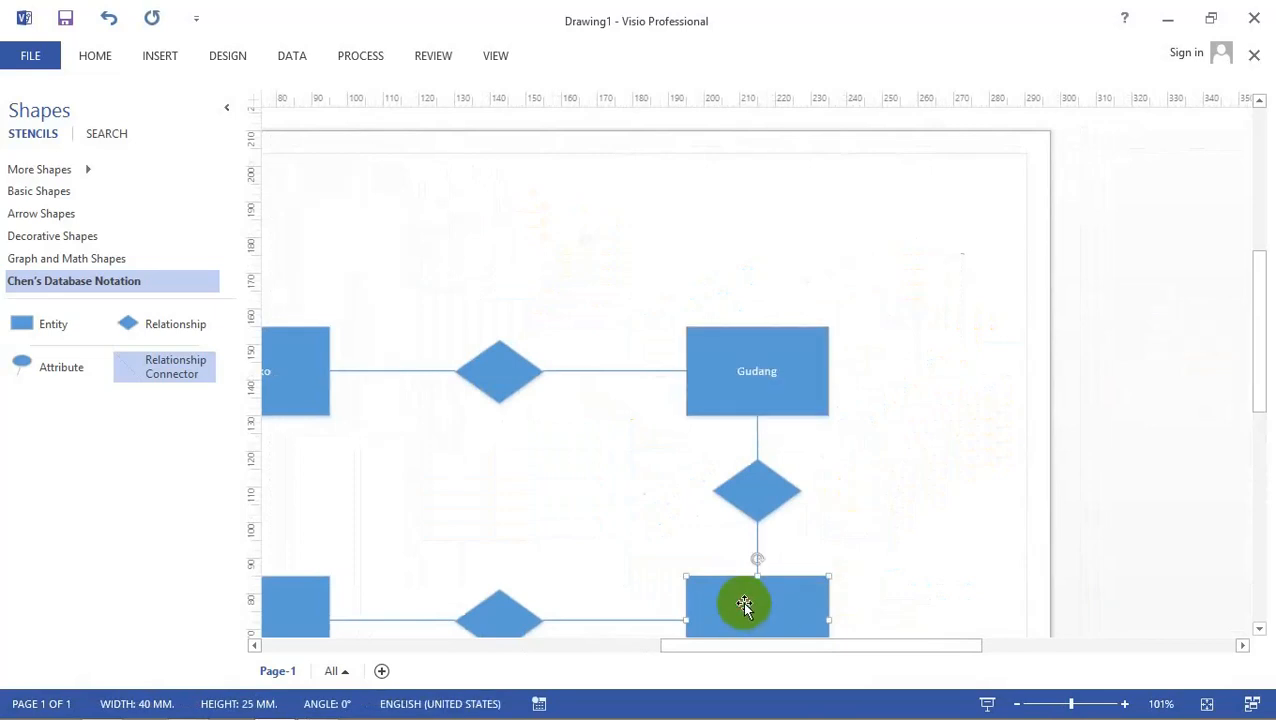
{"action": "double_click", "coordinate": [744, 604]}
{"action": "type", "text": "Barang"}
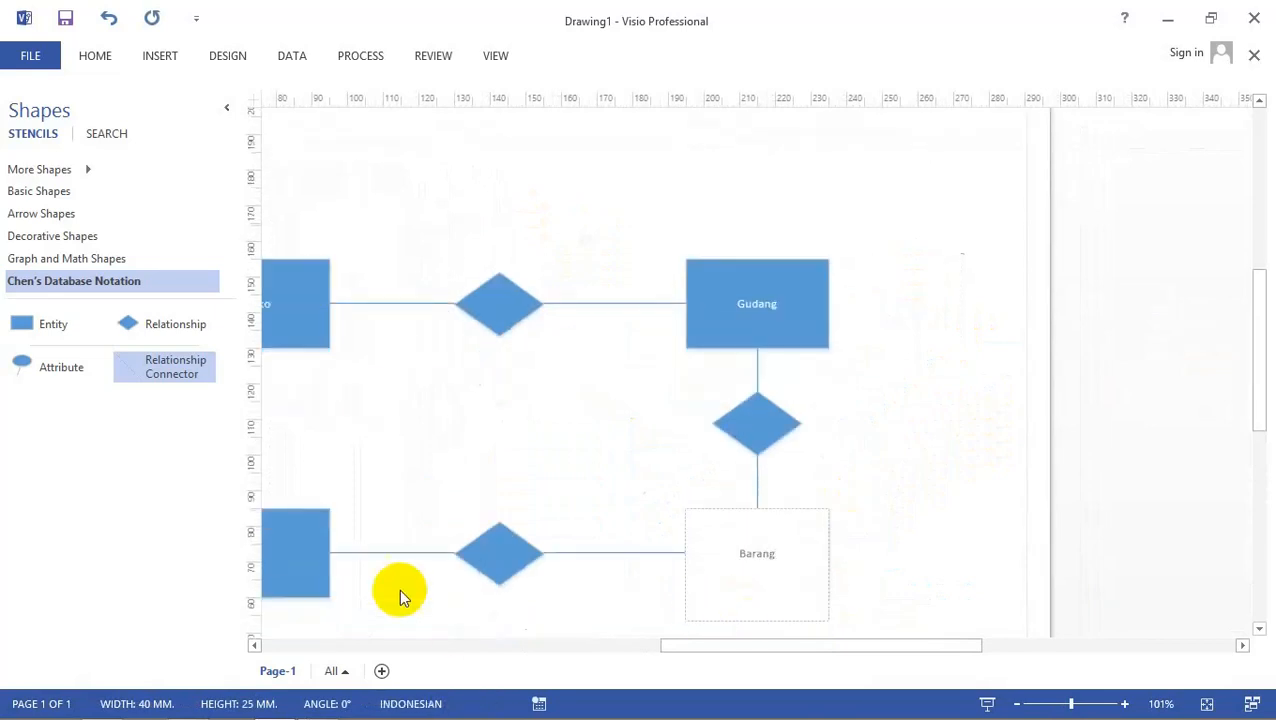
{"action": "left_click", "coordinate": [304, 553]}
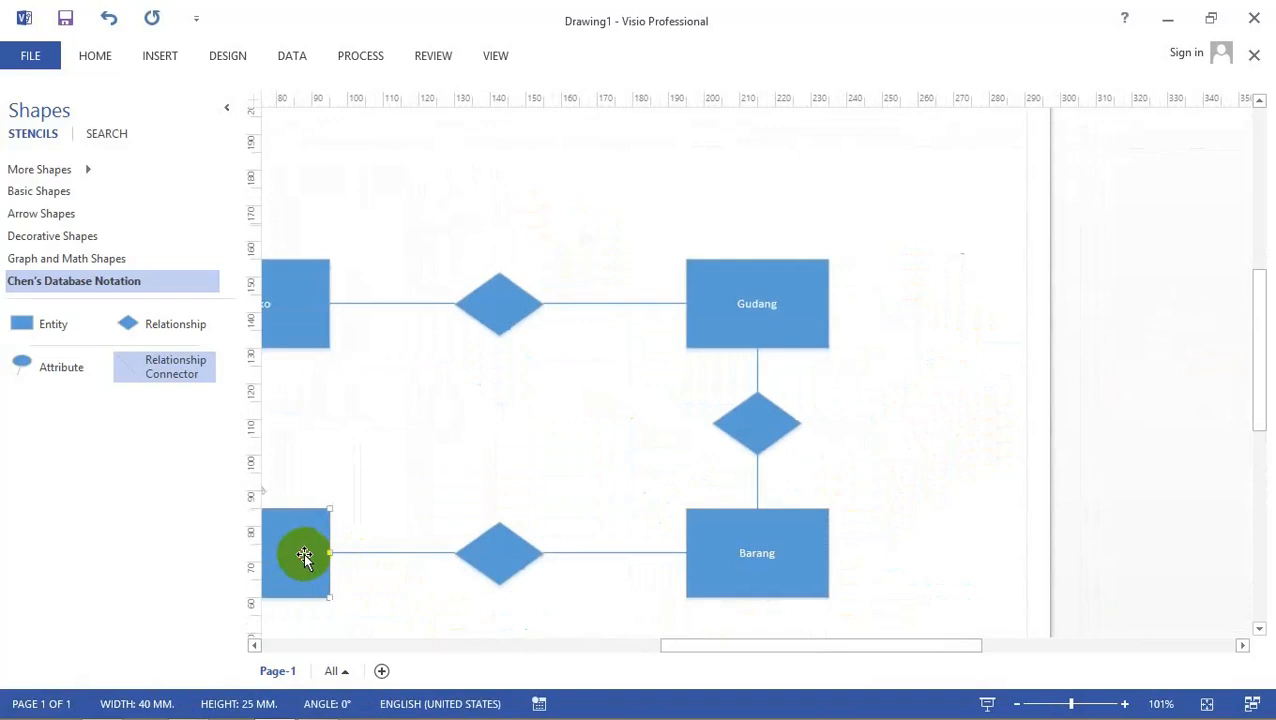
{"action": "type", "text": "Supplier"}
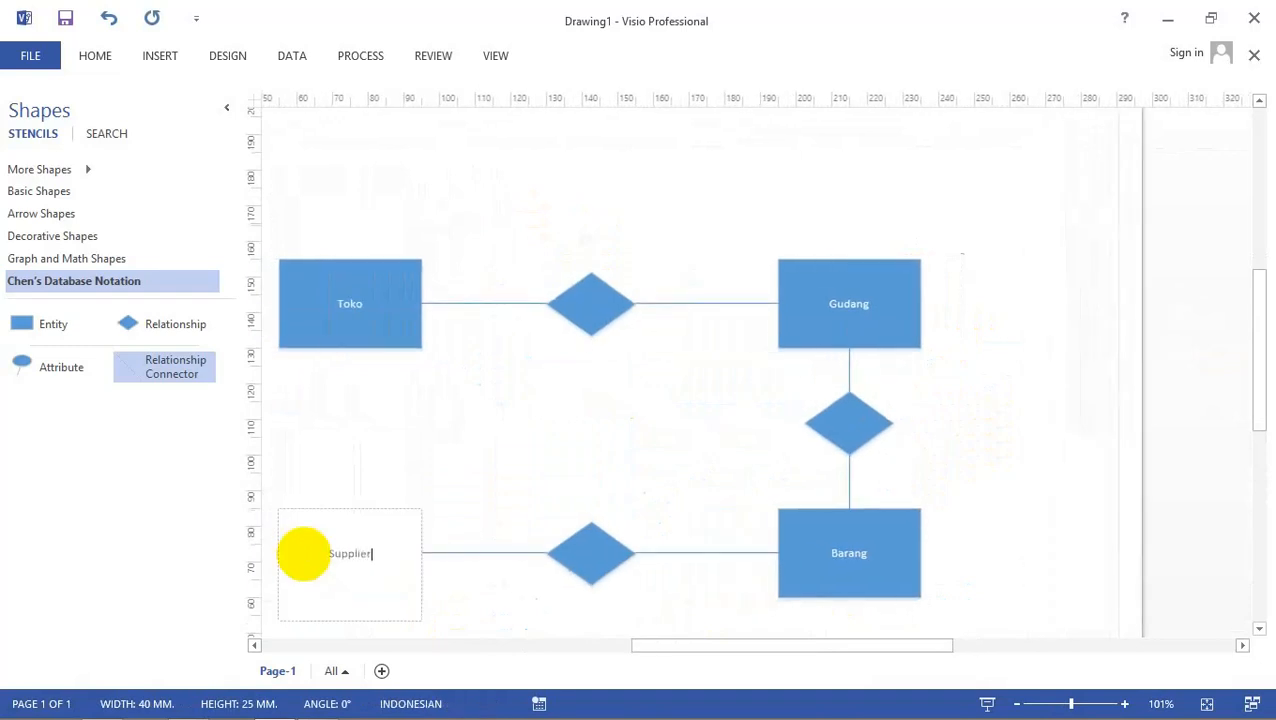
{"action": "left_click", "coordinate": [605, 407]}
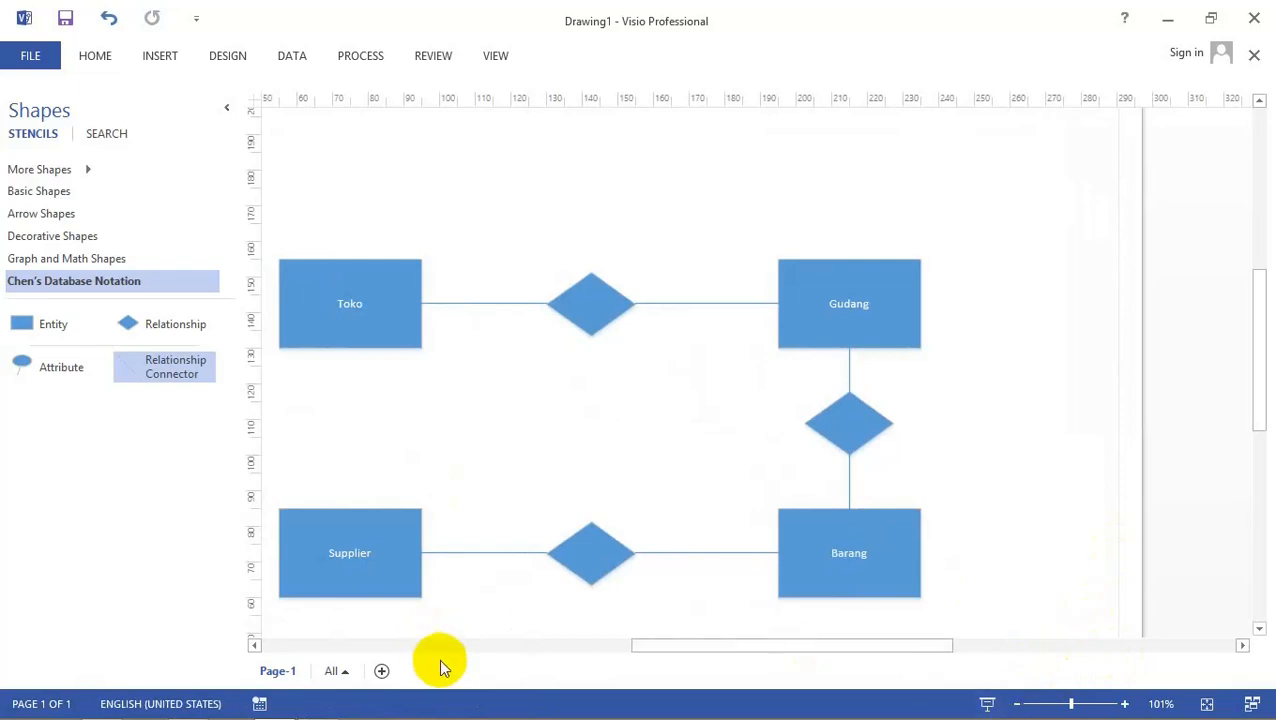
Label the relationship diamond between Toko and Gudang "memiliki".
{"action": "left_click_drag", "start_coordinate": [652, 646], "coordinate": [593, 665]}
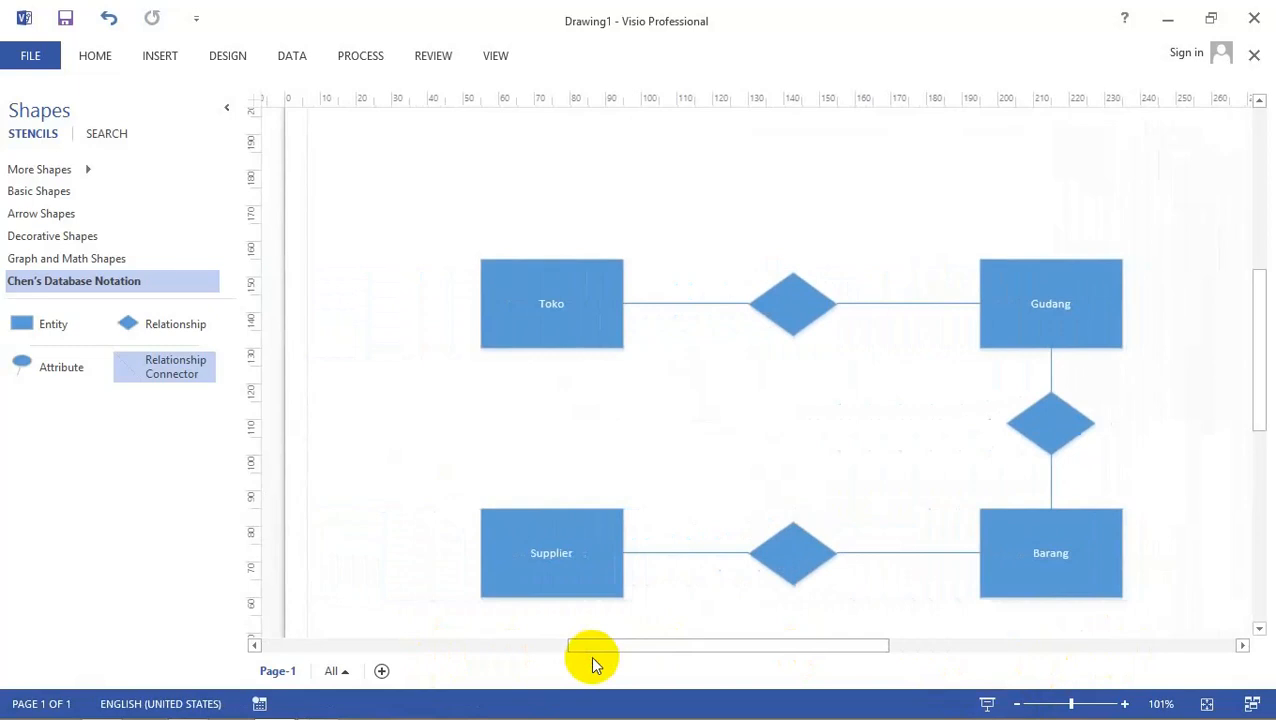
{"action": "left_click", "coordinate": [792, 308]}
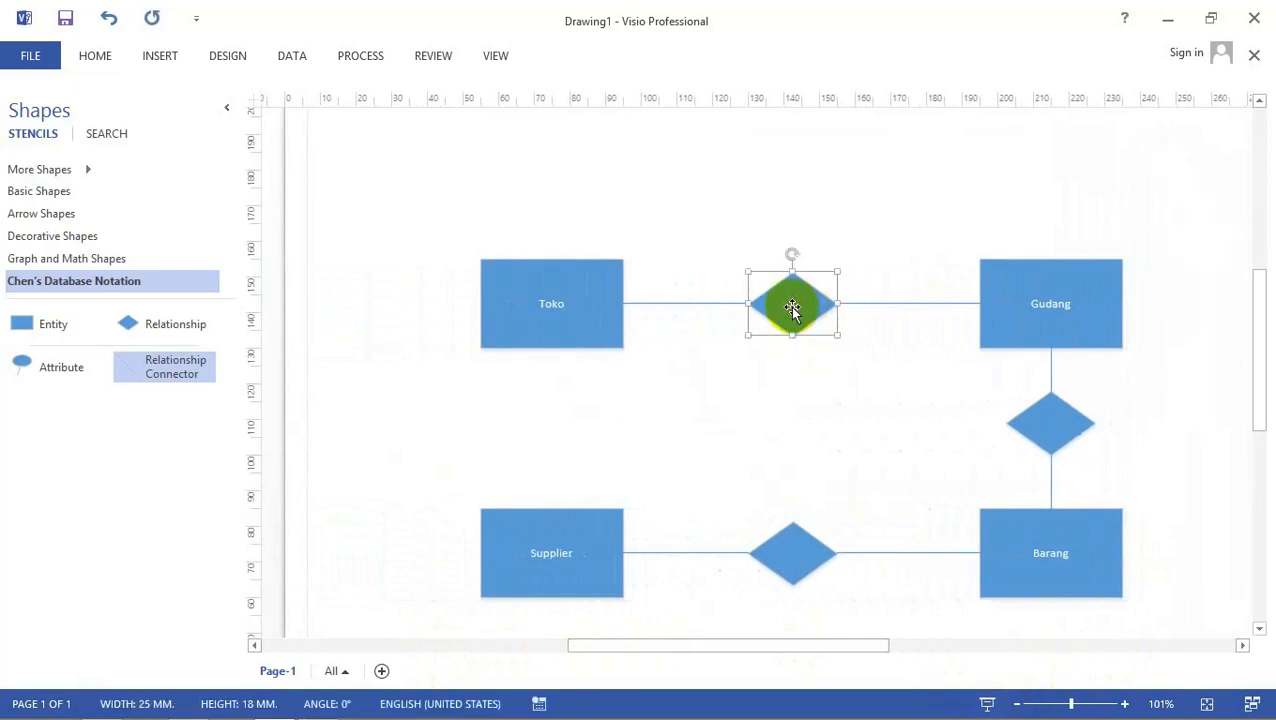
{"action": "double_click", "coordinate": [792, 308]}
{"action": "type", "text": "memiliki"}
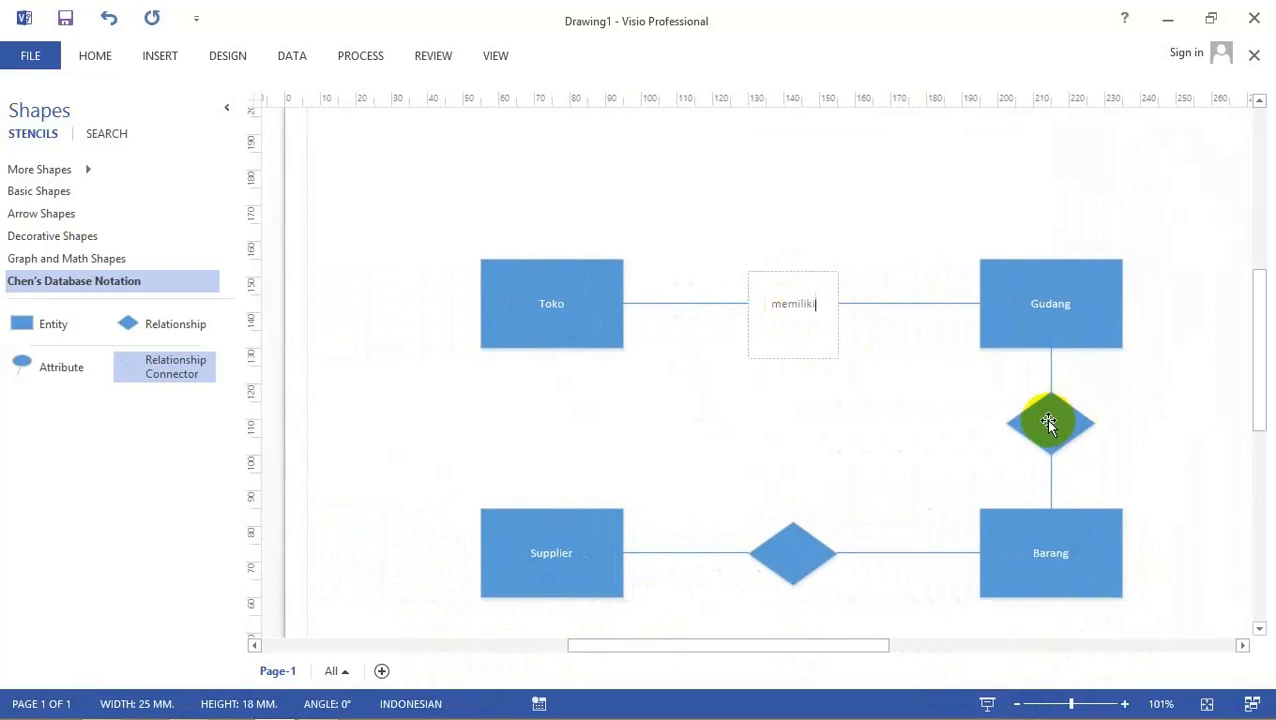
{"action": "key", "text": "Escape"}
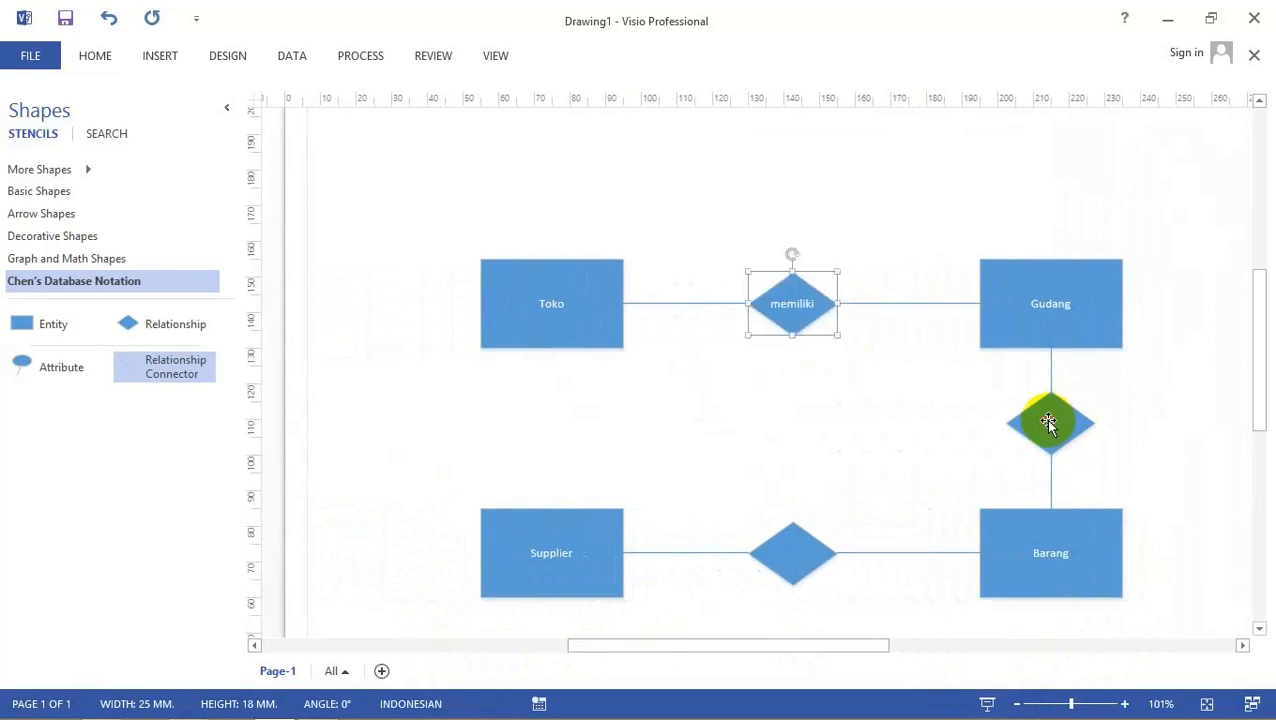
Label the relationship between Gudang and Barang "Menyimpan" and the one between Supplier and Barang "menigirim".
{"action": "left_click", "coordinate": [1050, 428]}
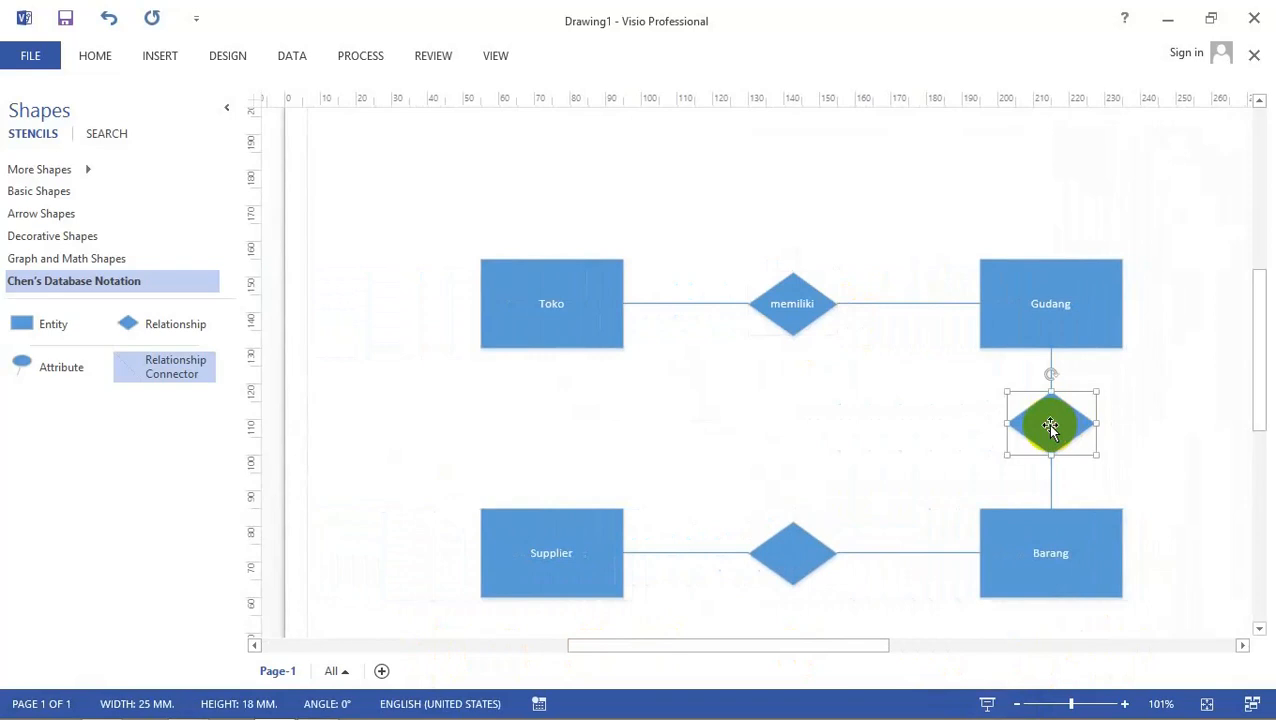
{"action": "double_click", "coordinate": [1050, 428]}
{"action": "type", "text": "Menyimpan"}
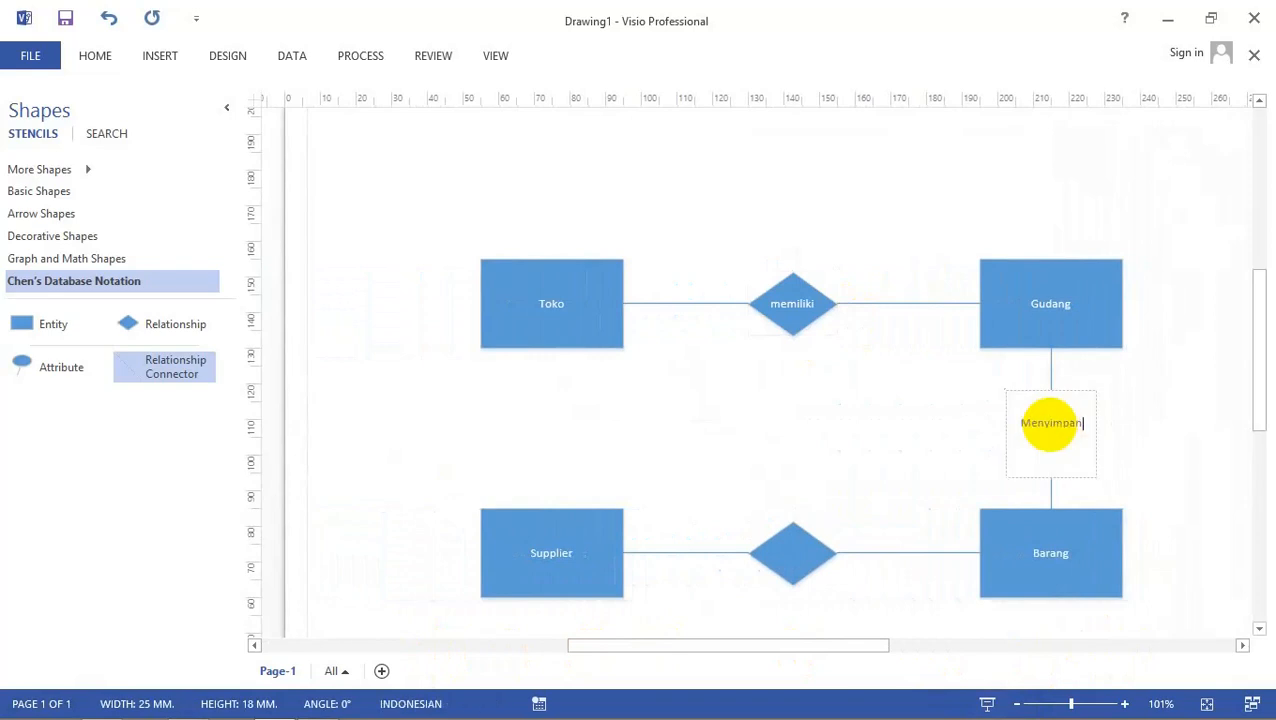
{"action": "left_click", "coordinate": [1045, 563]}
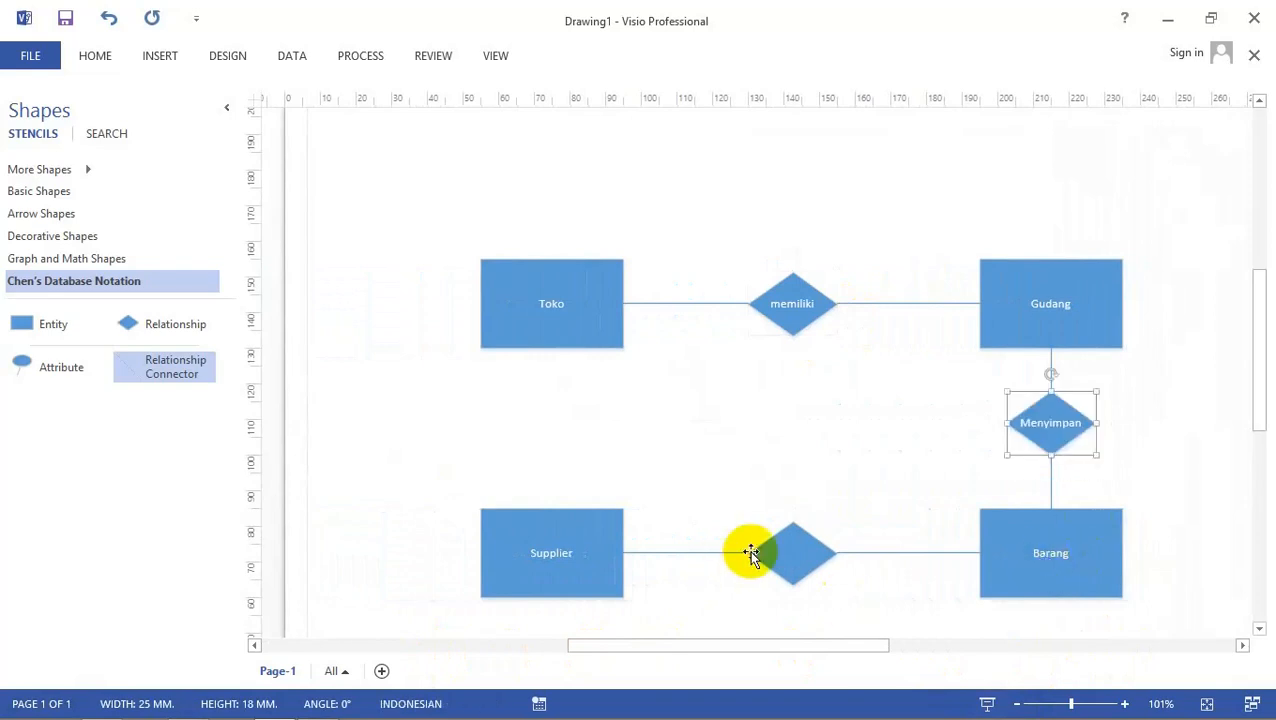
{"action": "left_click", "coordinate": [797, 556]}
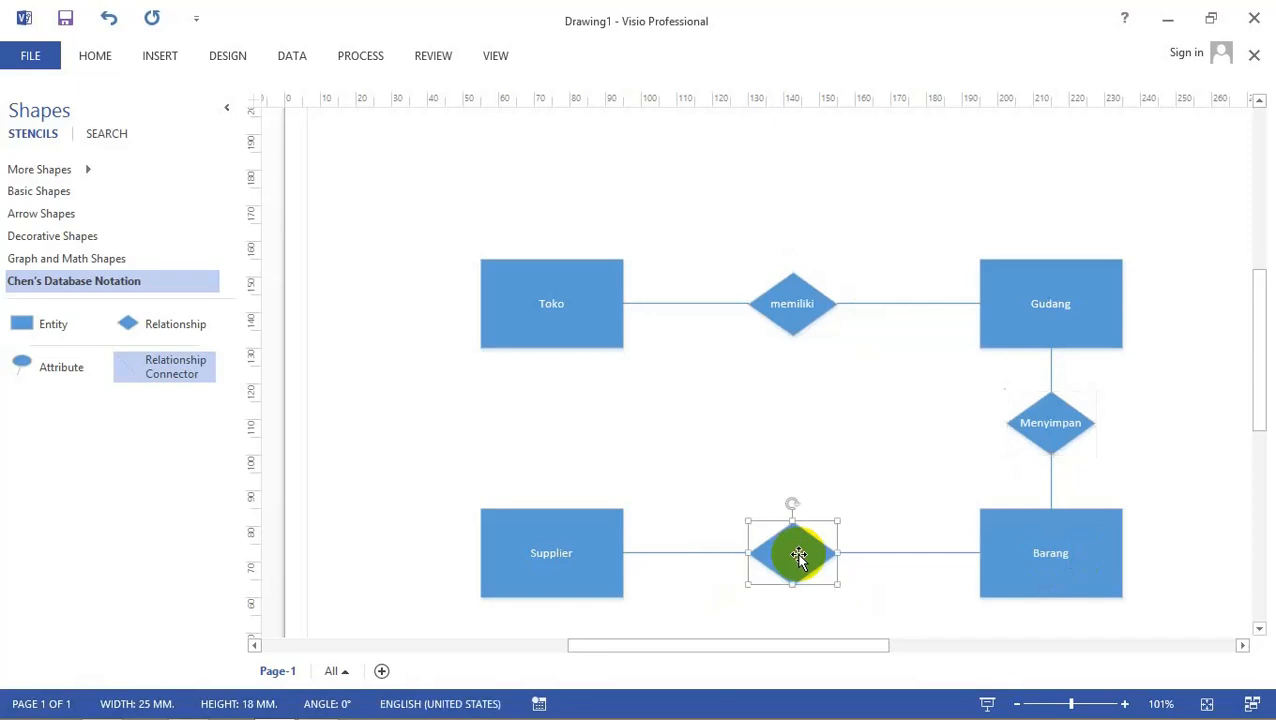
{"action": "double_click", "coordinate": [797, 556]}
{"action": "type", "text": "menigirim"}
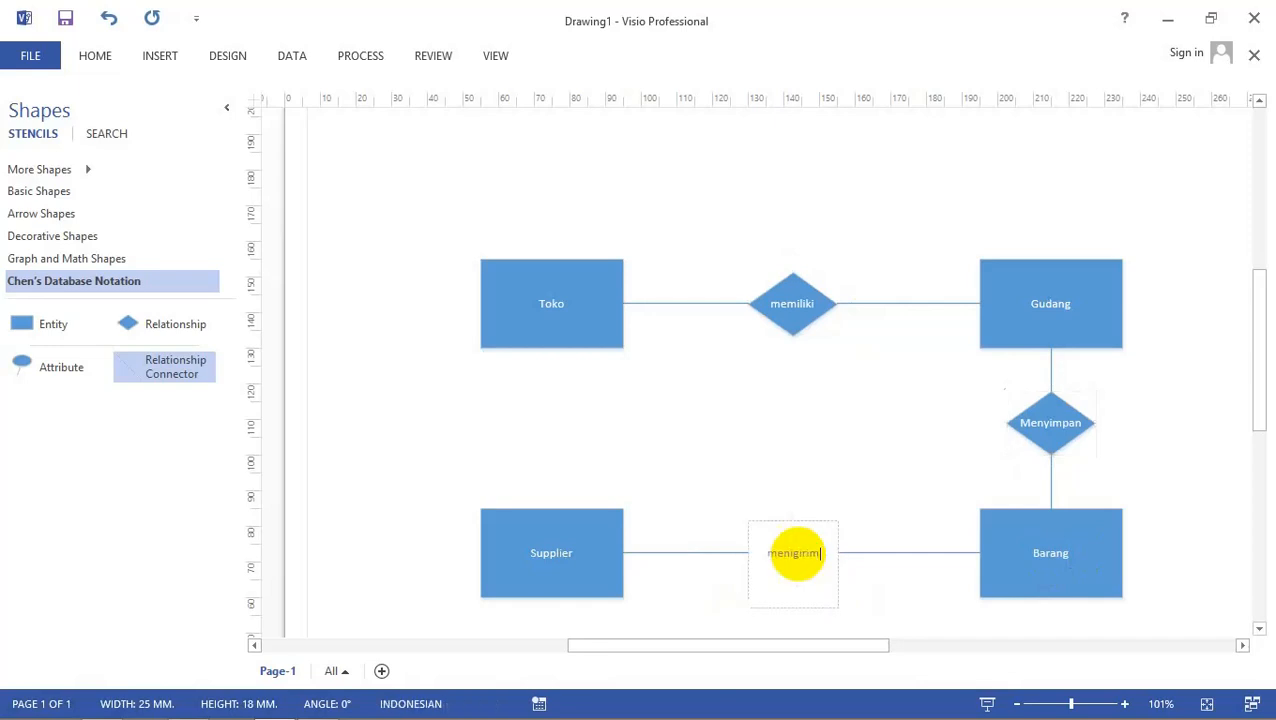
{"action": "key", "text": "Escape"}
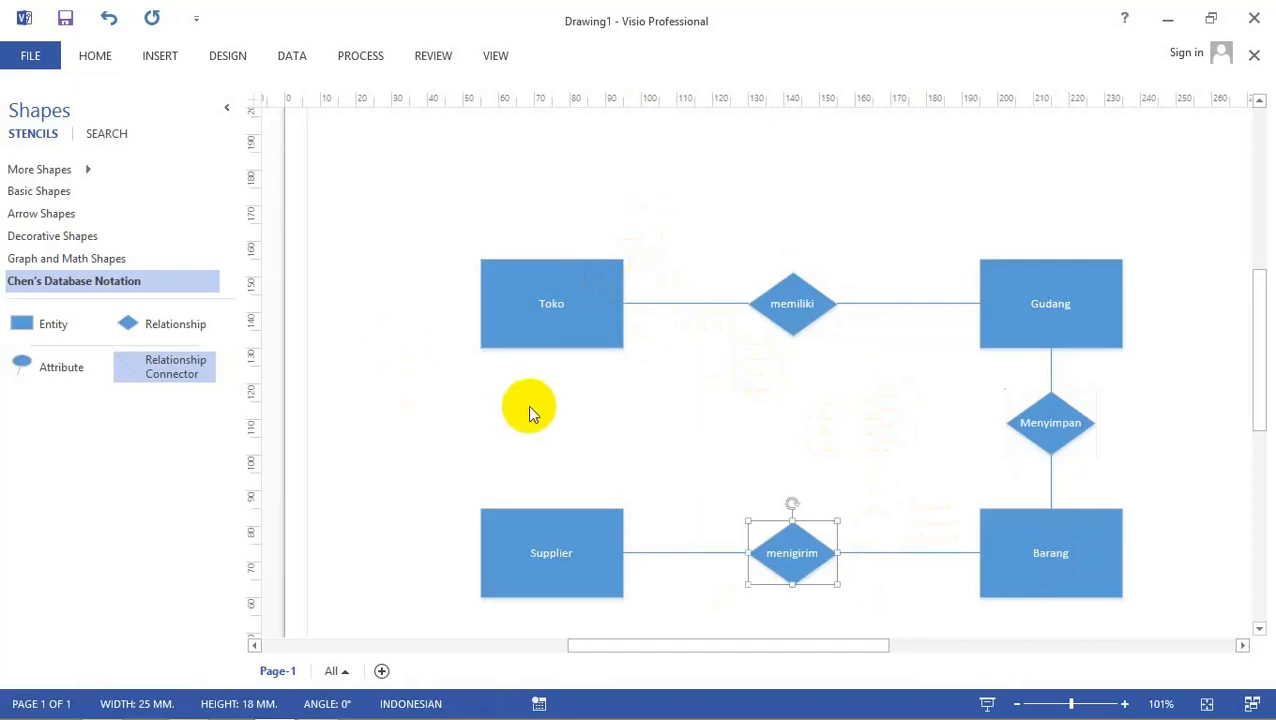
Switch to the Word document to check the attribute analysis of each entity, and return to the Visio drawing.
{"action": "mouse_move", "coordinate": [549, 684]}
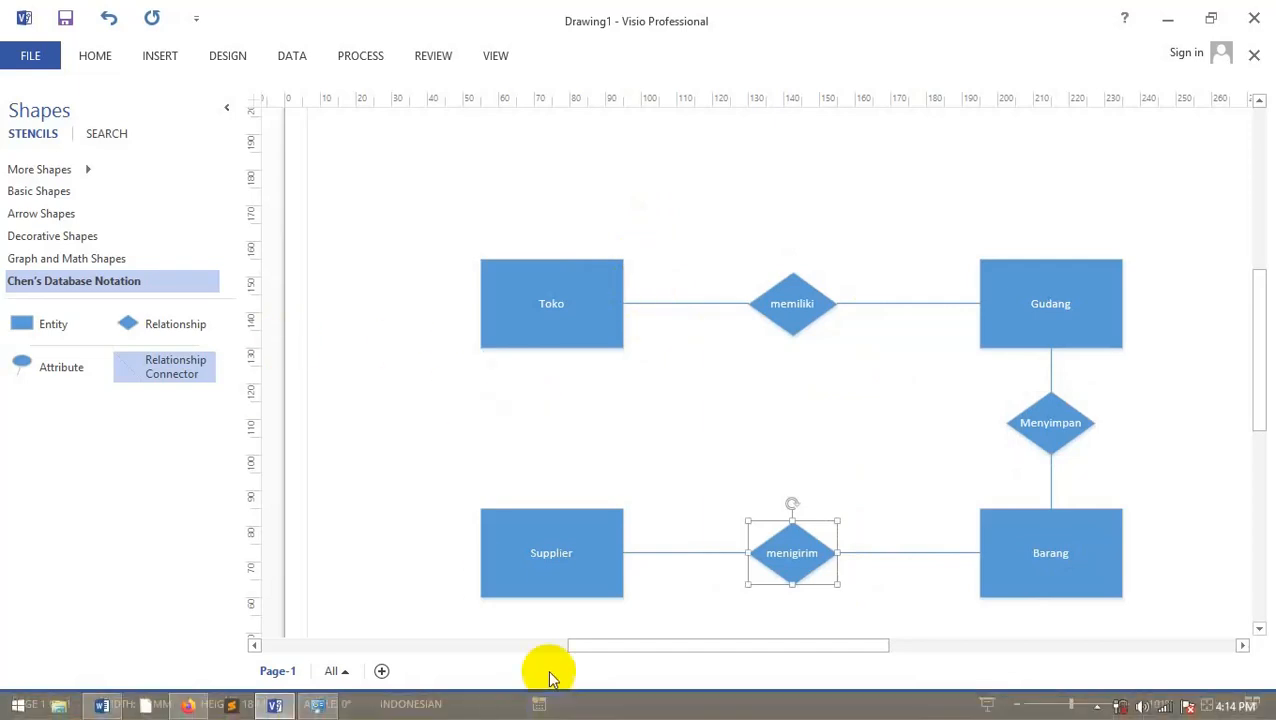
{"action": "left_click", "coordinate": [102, 706]}
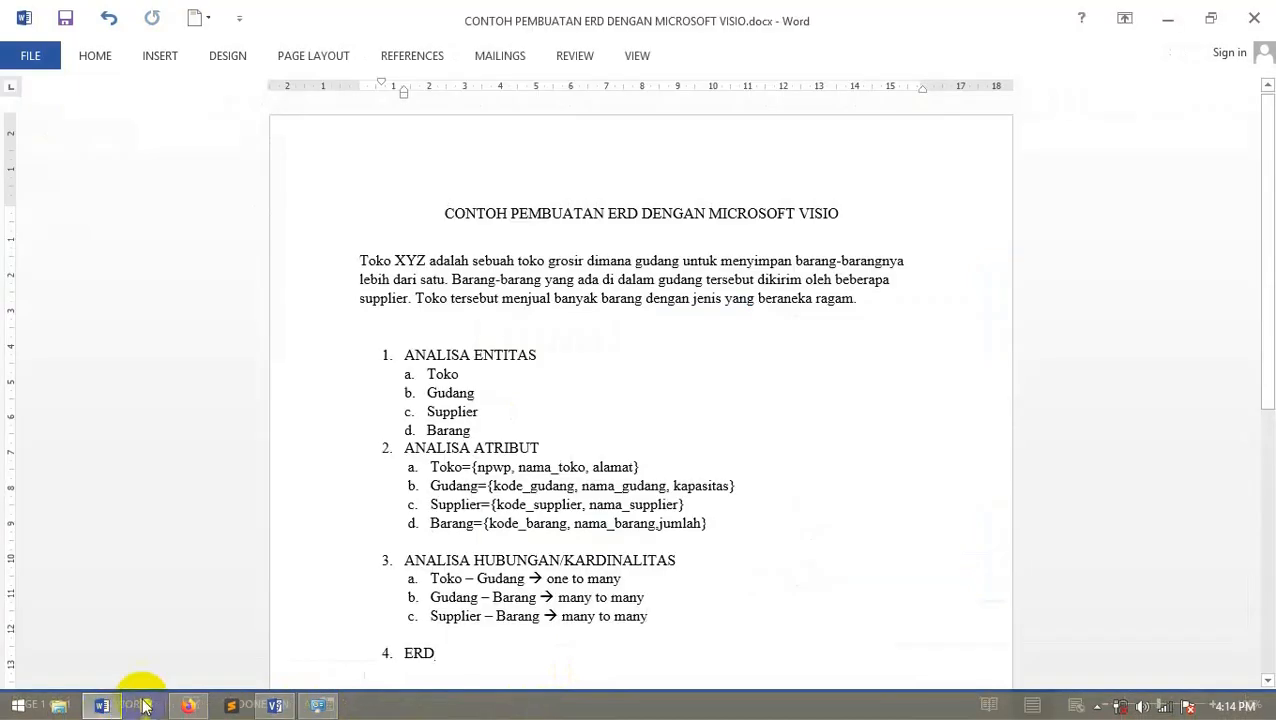
{"action": "mouse_move", "coordinate": [292, 708]}
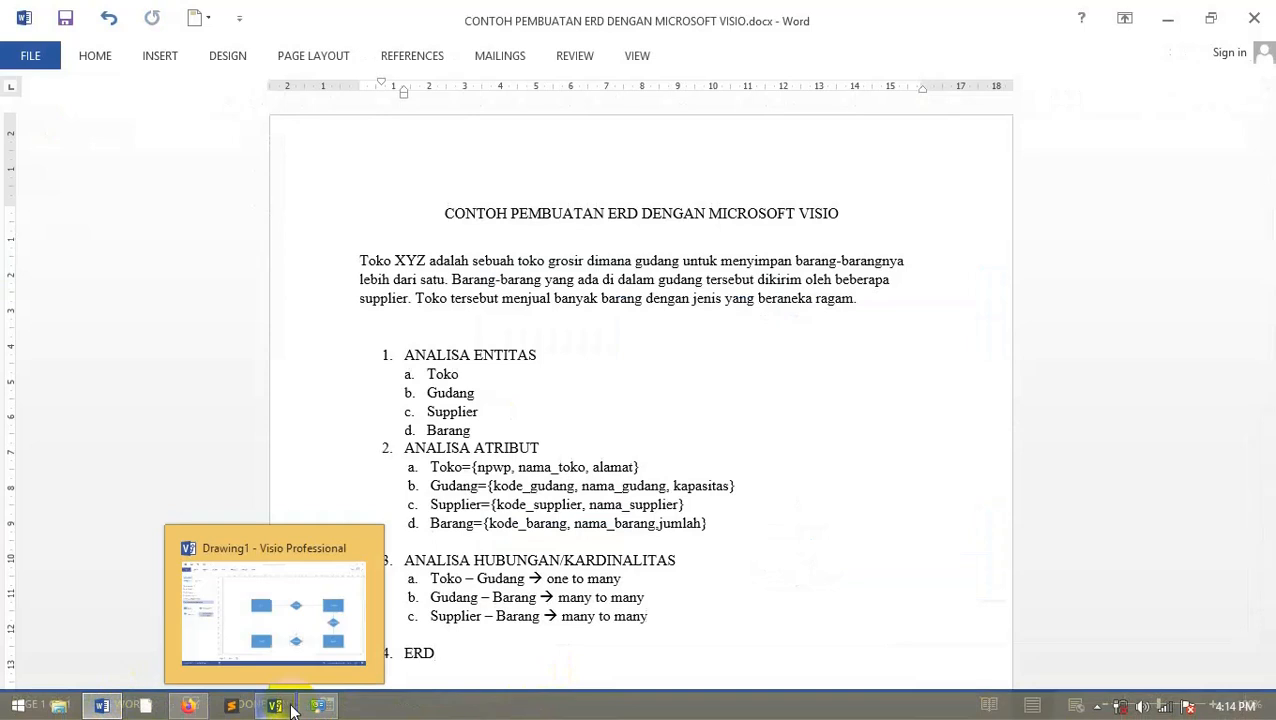
{"action": "left_click", "coordinate": [277, 707]}
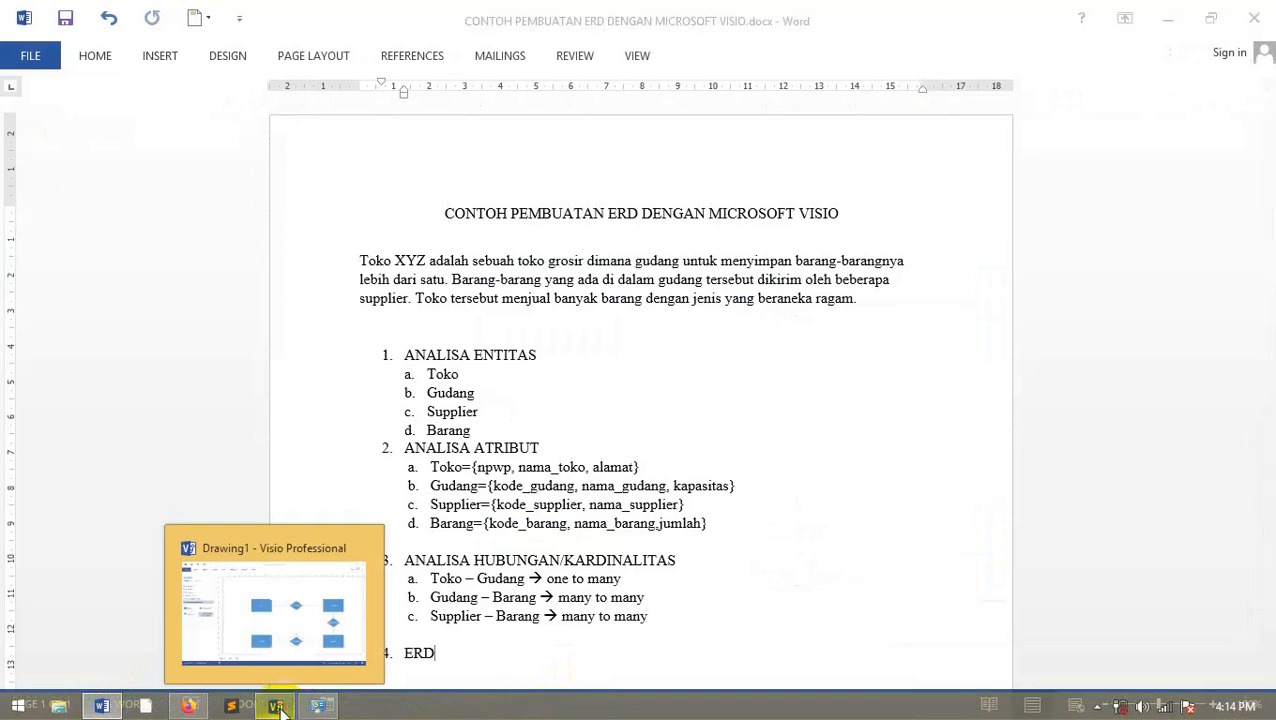
Add three Attribute ovals around the Toko entity, two above and one to its left, each attached to it.
{"action": "left_click_drag", "start_coordinate": [44, 368], "coordinate": [513, 191]}
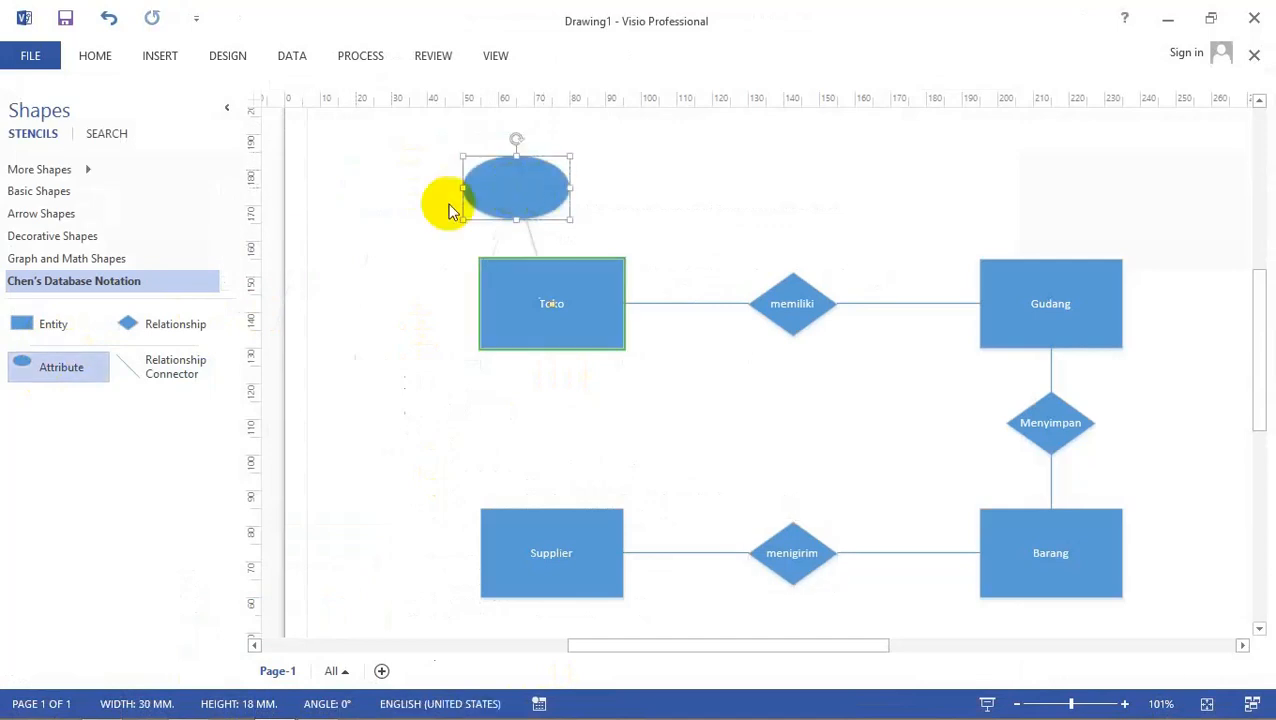
{"action": "left_click_drag", "start_coordinate": [34, 379], "coordinate": [411, 273]}
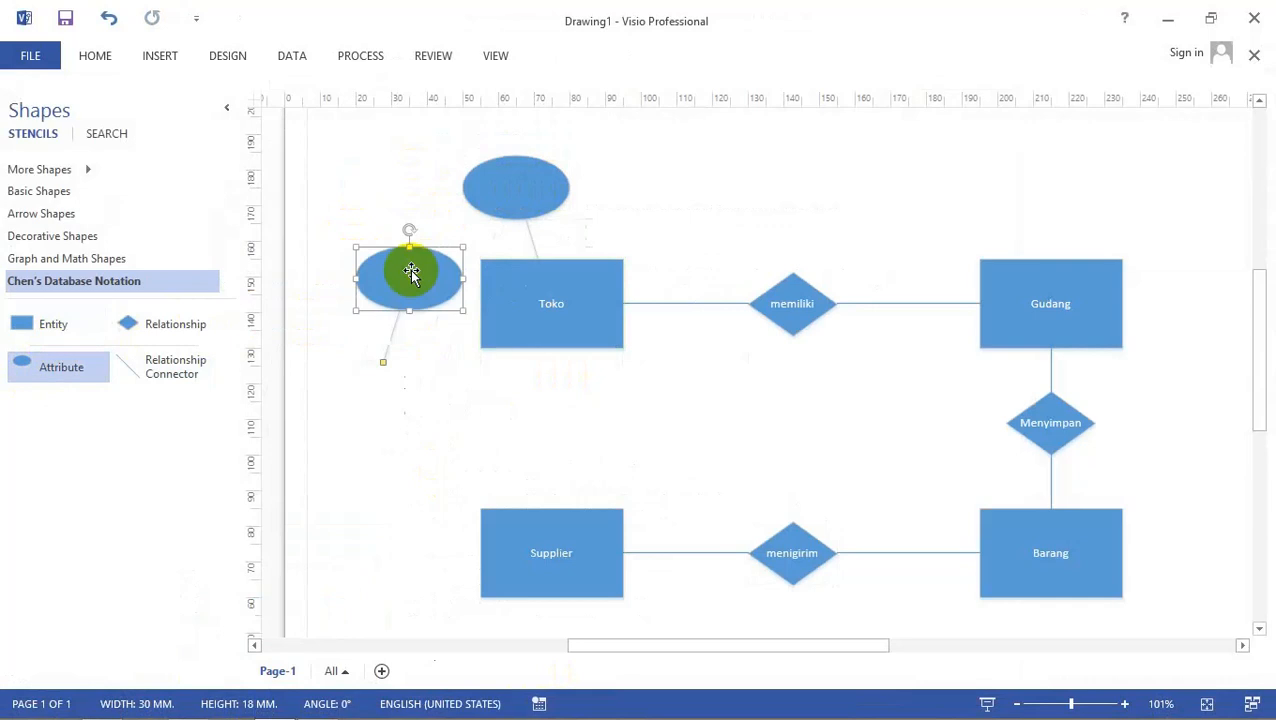
{"action": "left_click_drag", "start_coordinate": [382, 362], "coordinate": [487, 298]}
{"action": "left_click", "coordinate": [422, 368]}
{"action": "left_click_drag", "start_coordinate": [55, 367], "coordinate": [633, 195]}
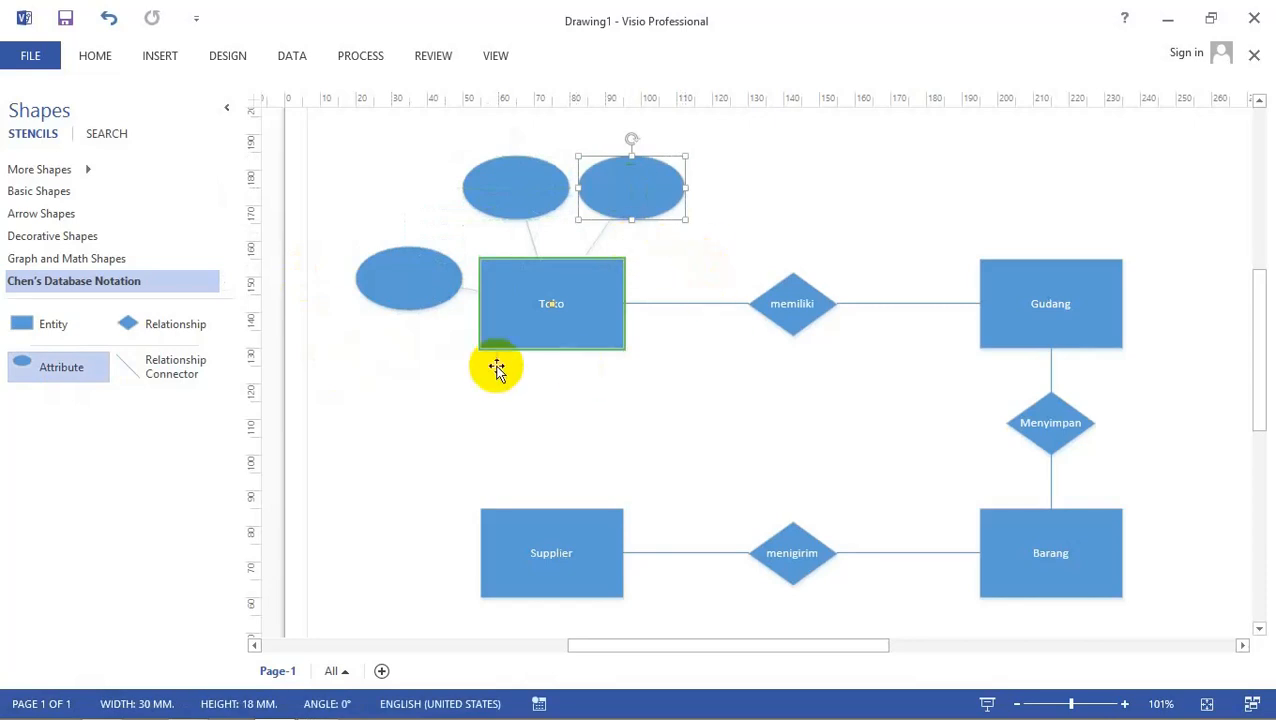
Add two Attribute ovals side by side above the Gudang entity, attached to it.
{"action": "left_click_drag", "start_coordinate": [73, 368], "coordinate": [1008, 205]}
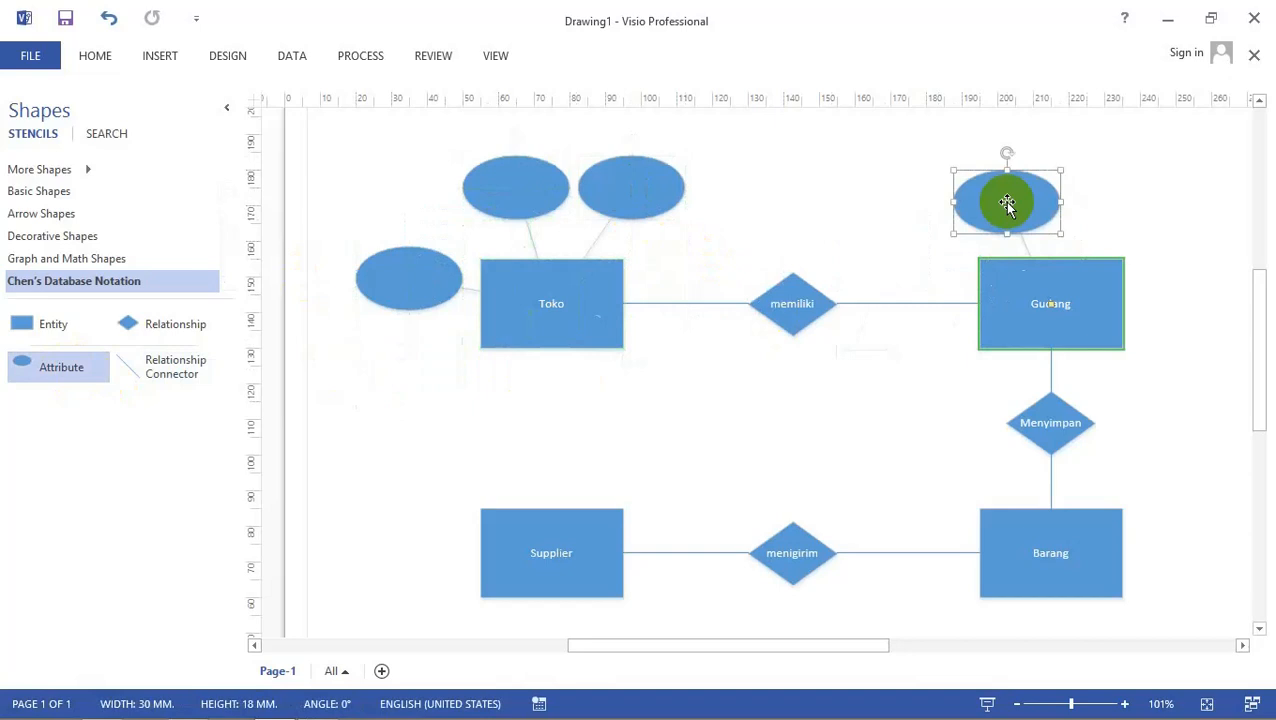
{"action": "left_click_drag", "start_coordinate": [490, 395], "coordinate": [1133, 202]}
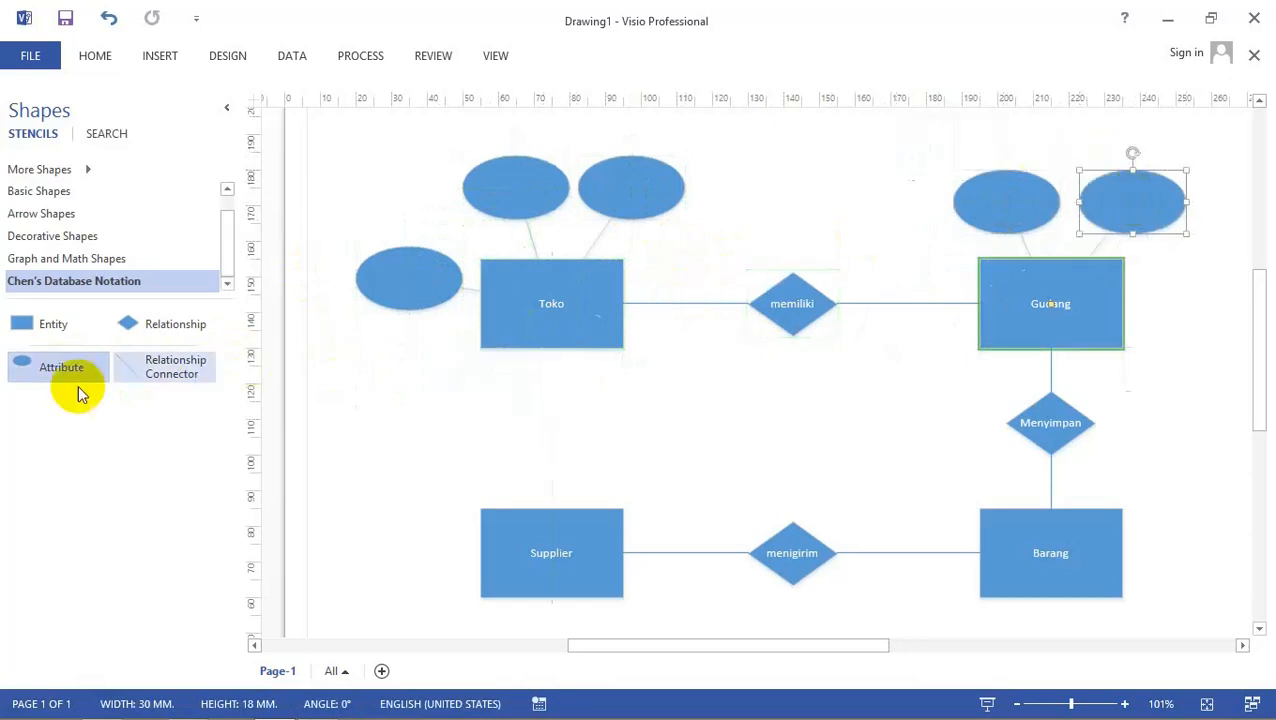